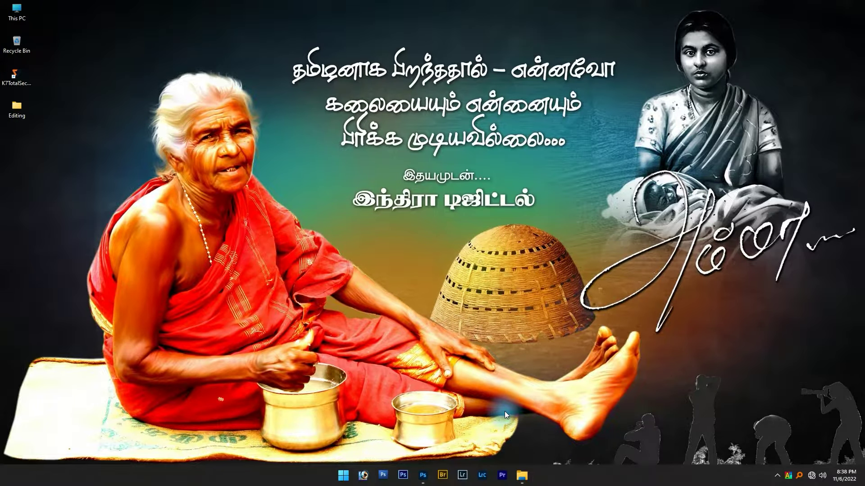
Open the Editing folder and view the finished Flex Design jallikattu banner full-screen.
left_click(522, 475)
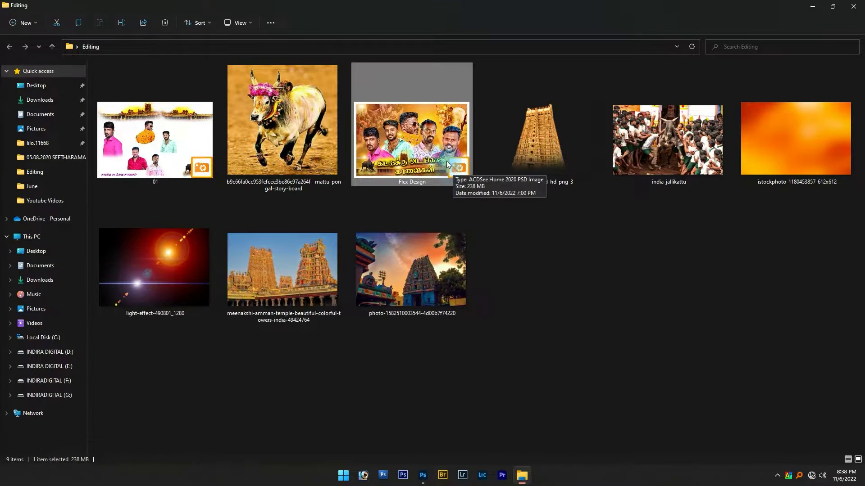
double_click(441, 160)
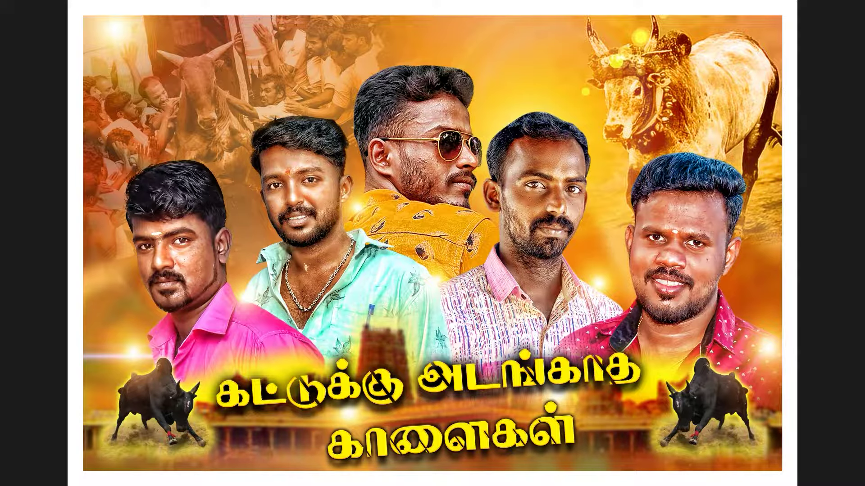
key("Escape")
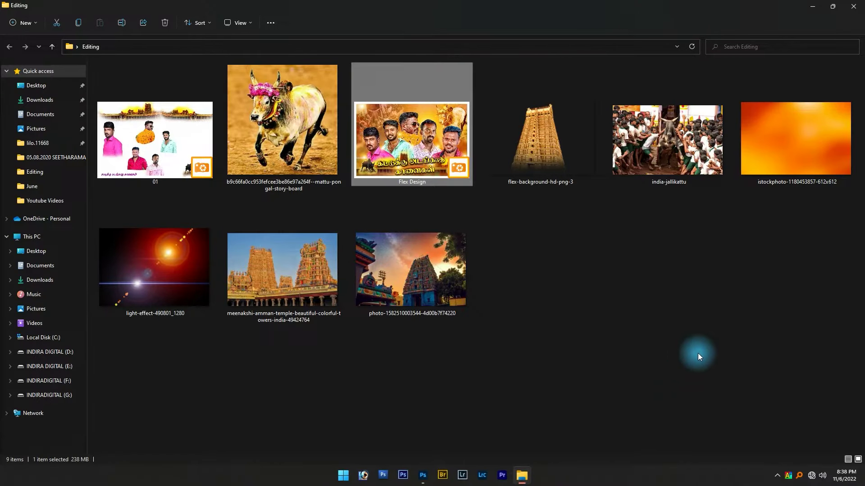
left_click(628, 363)
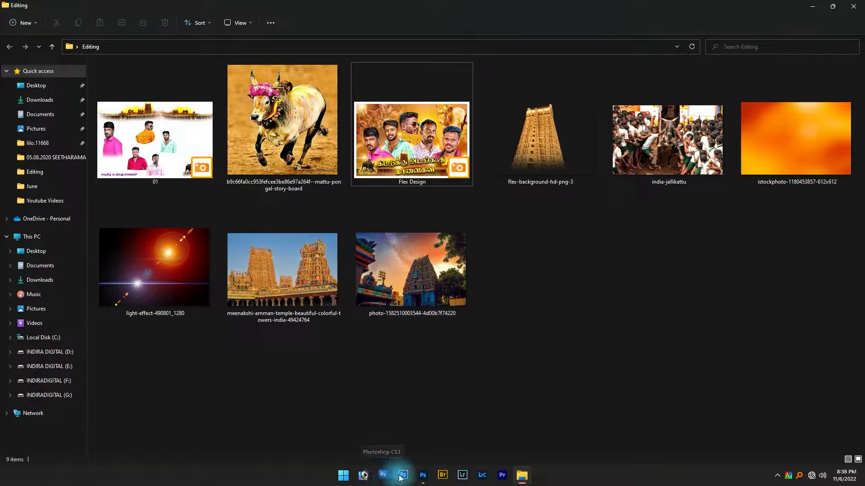
In the Editing folder, look at the Flex Design file and the orange istockphoto background.
left_click(430, 475)
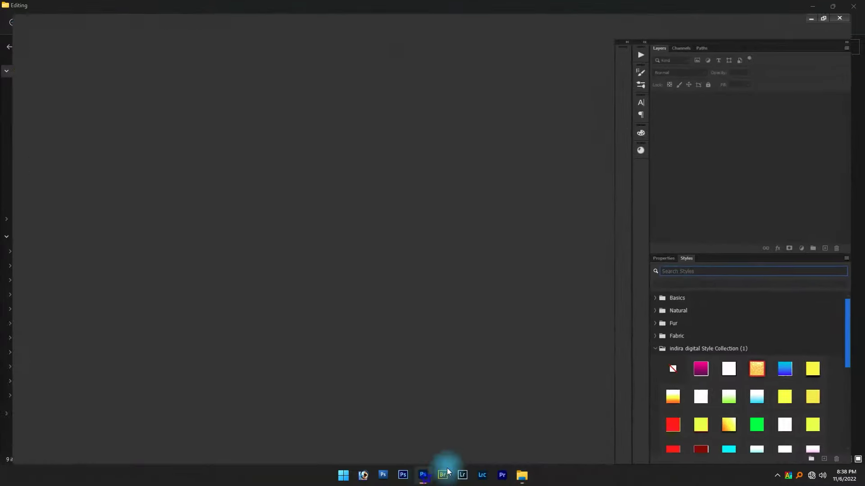
key("alt+Tab")
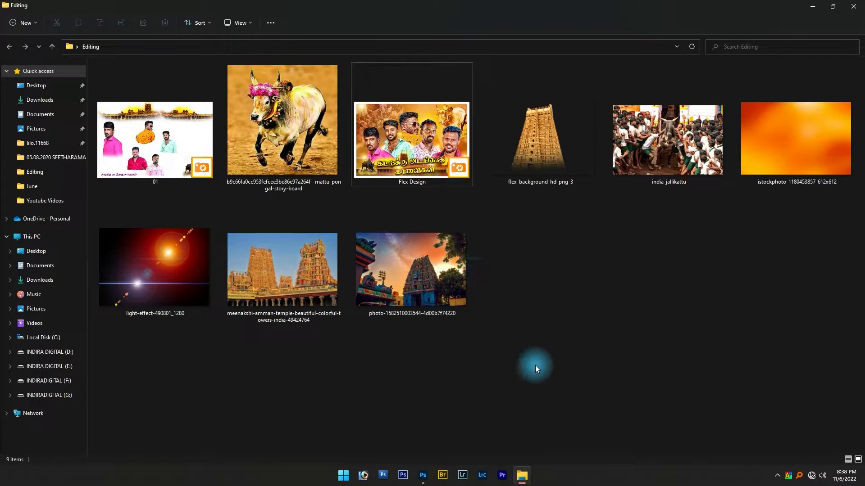
left_click(450, 173)
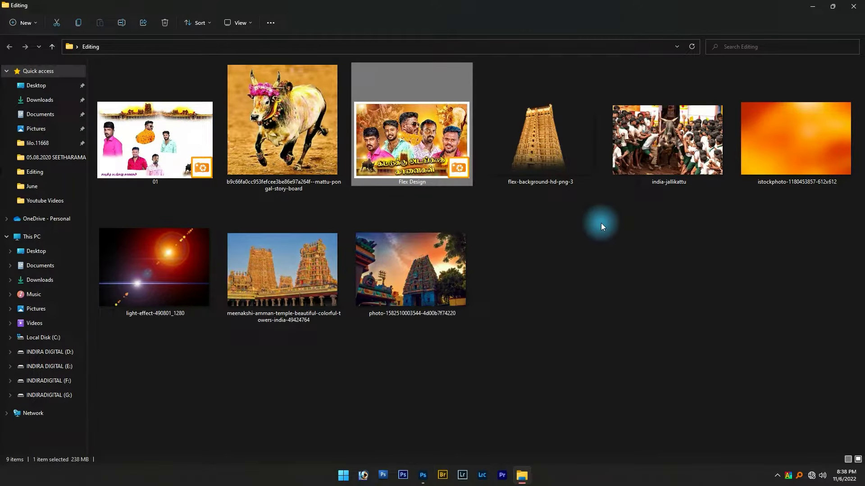
left_click(768, 158)
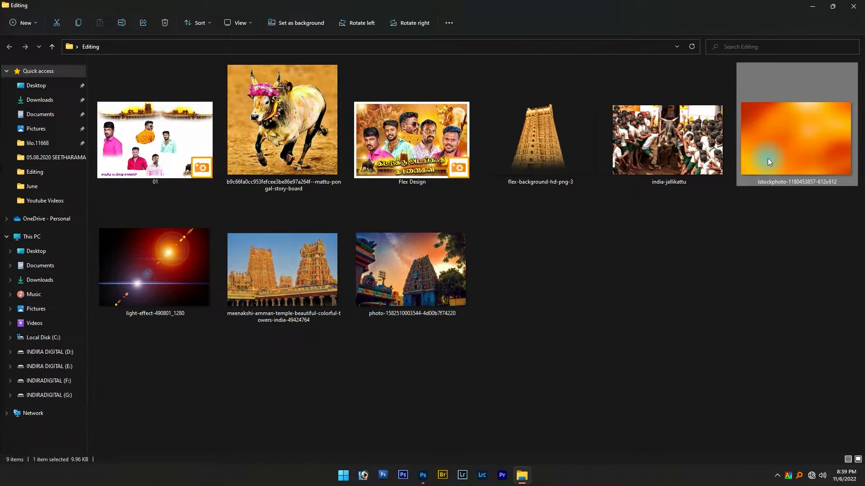
Preview the temple photo and the light-effect image full-screen, then return to Photoshop.
left_click(417, 280)
double_click(417, 280)
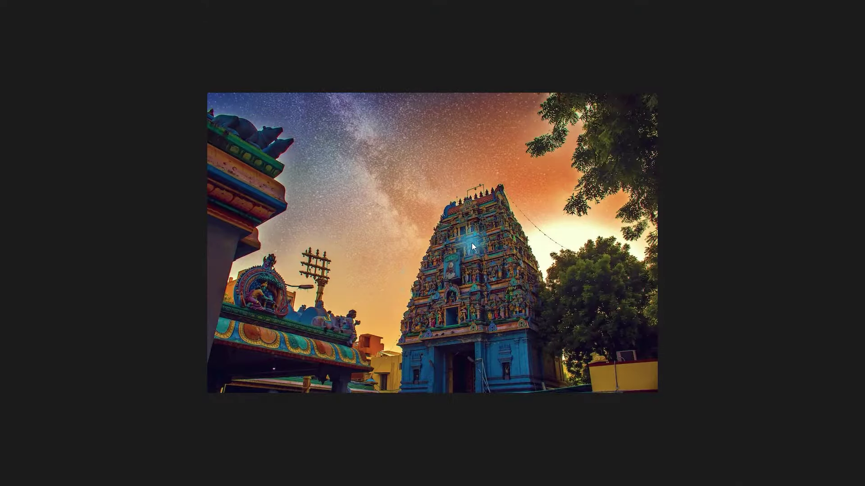
key("Escape")
left_click(144, 284)
double_click(144, 284)
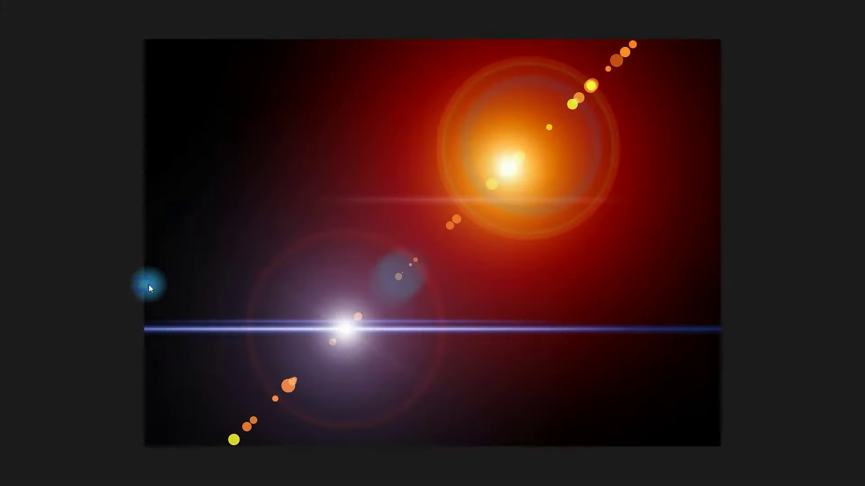
key("Escape")
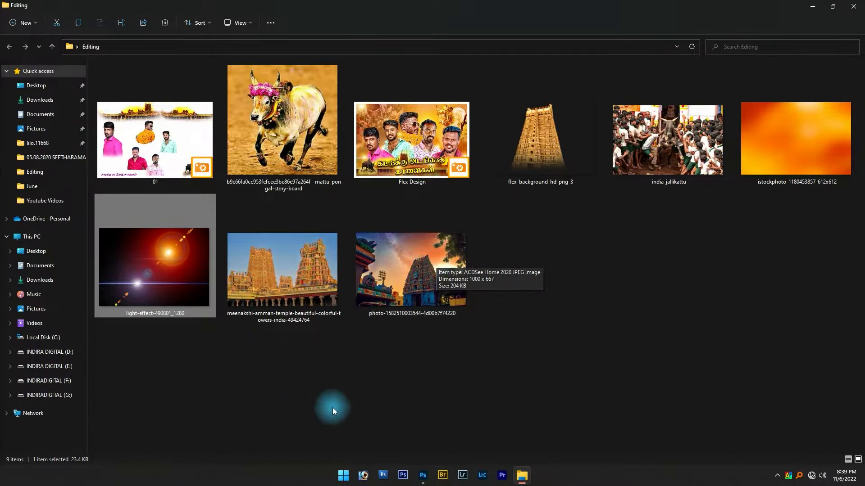
left_click(422, 475)
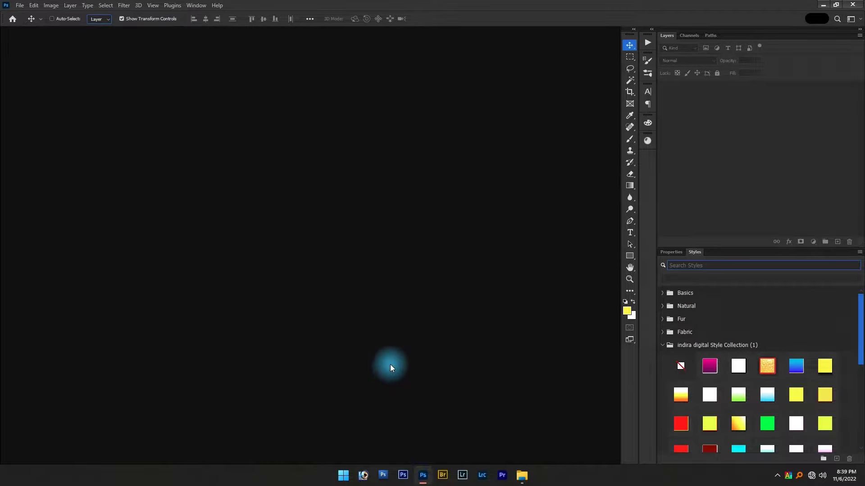
Create a new 12 × 8 inch, 400 ppi blank document.
key("ctrl+n")
left_click(332, 178)
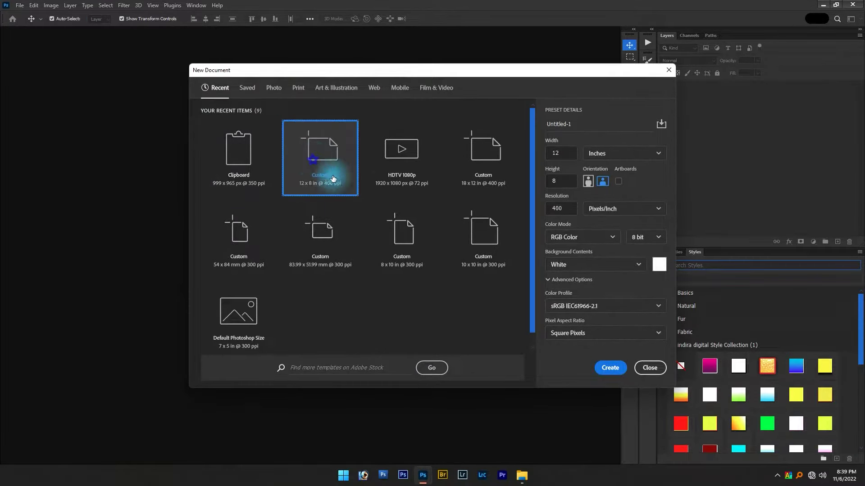
left_click(611, 368)
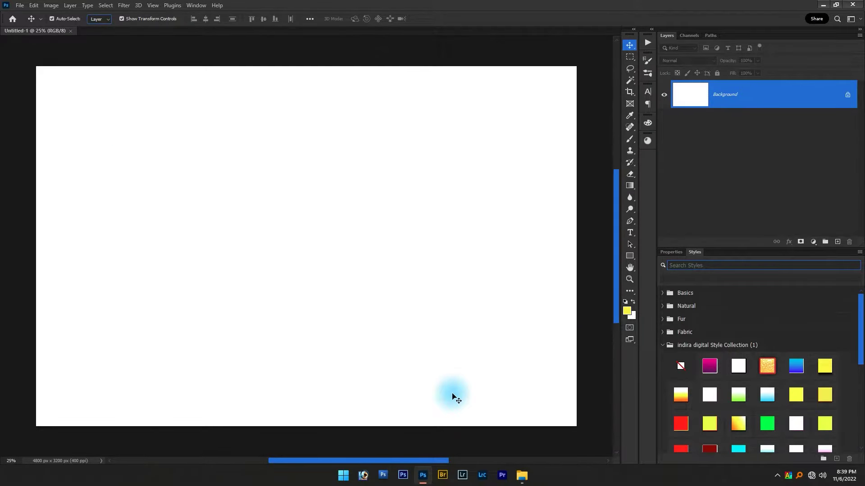
Place the orange istockphoto background on the canvas and stretch it edge to edge.
key("alt+Tab")
left_click(423, 328)
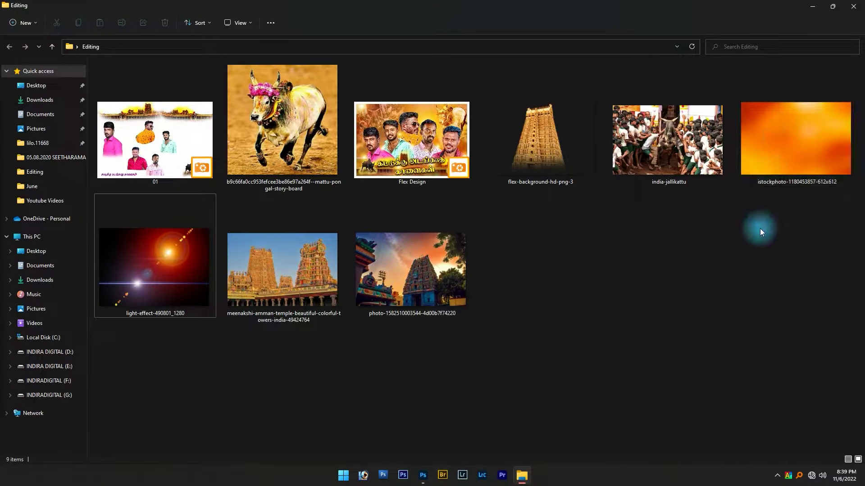
mouse_move(795, 140)
left_mouse_down()
mouse_move(423, 321)
mouse_move(308, 259)
left_mouse_up()
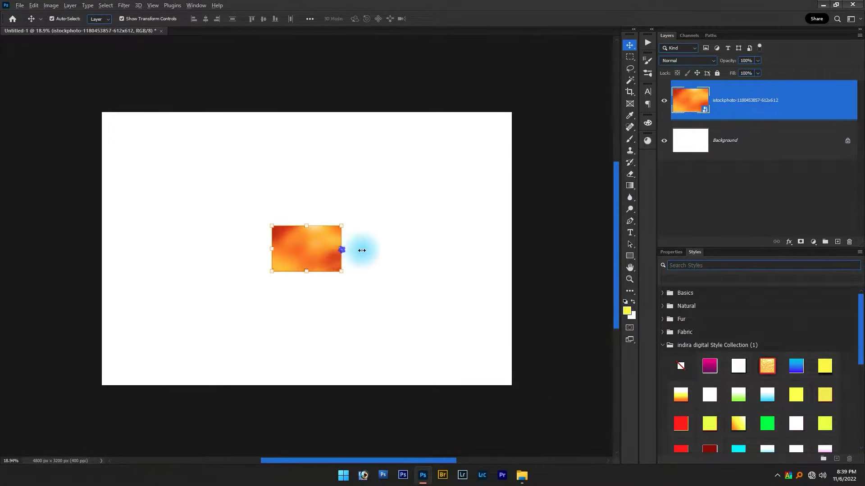
left_click_drag(359, 250, 513, 261)
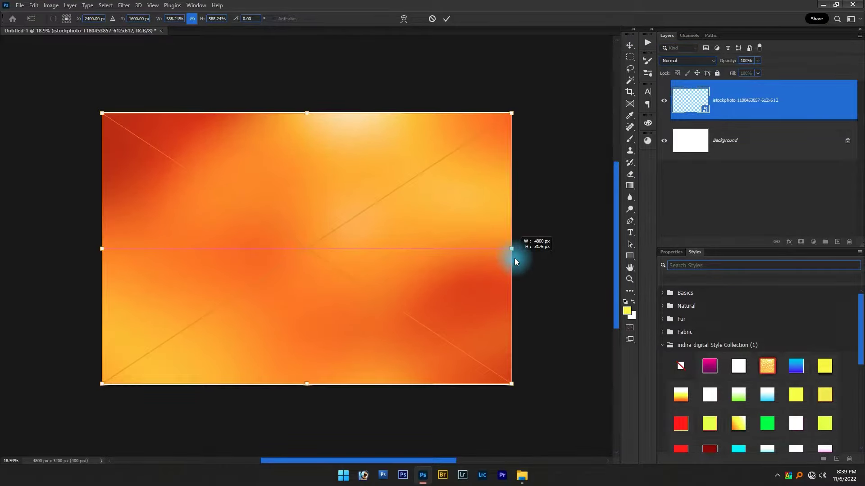
left_click_drag(307, 113, 307, 92)
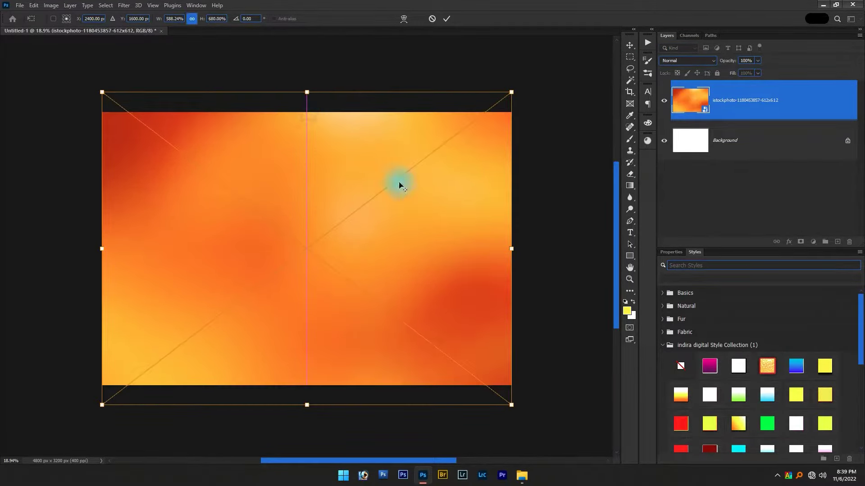
left_click_drag(512, 249, 524, 248)
key("Return")
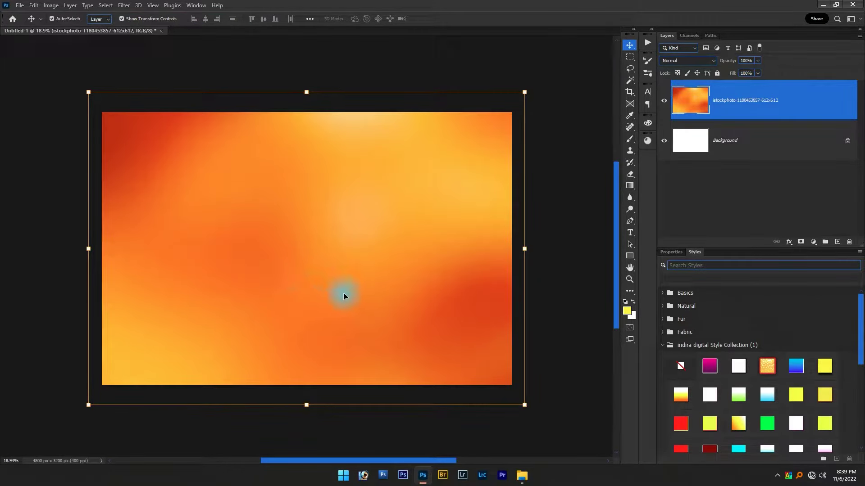
key("alt+Tab")
left_click(408, 269)
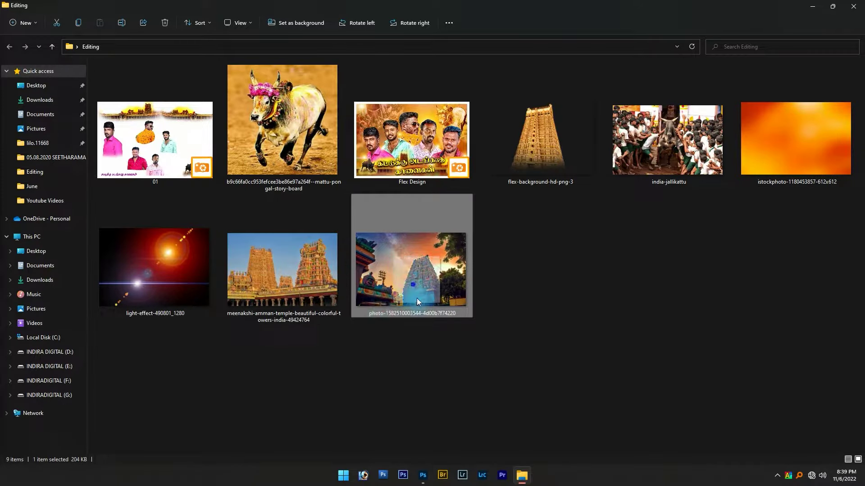
Bring the temple photo into the Untitled-1 banner and scale it to cover the whole canvas.
mouse_move(417, 298)
left_mouse_down()
mouse_move(355, 347)
mouse_move(280, 286)
mouse_move(330, 18)
left_mouse_up()
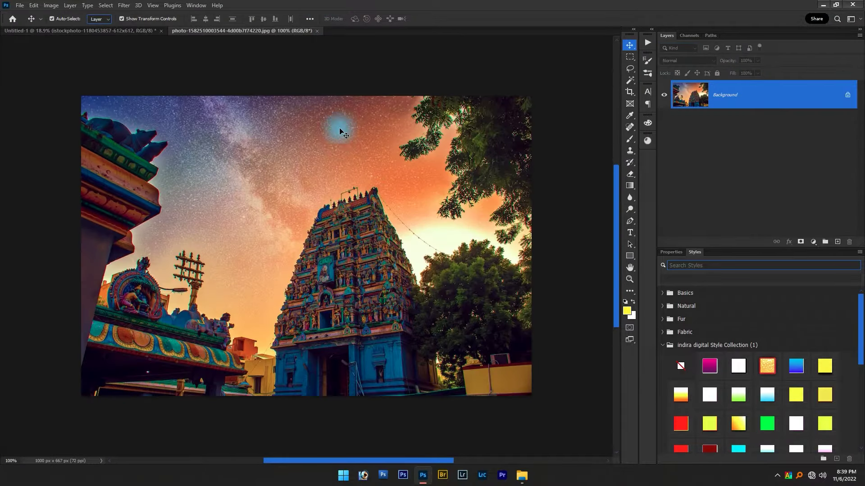
mouse_move(342, 122)
left_mouse_down()
mouse_move(119, 31)
mouse_move(319, 223)
left_mouse_up()
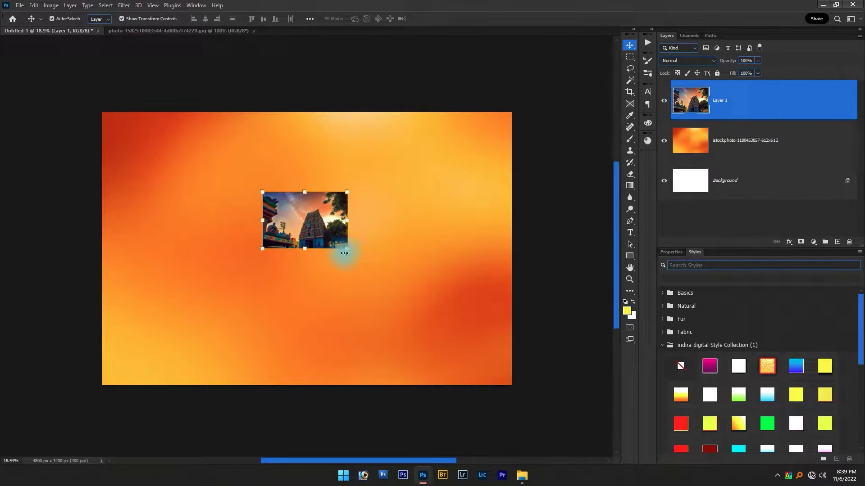
left_click_drag(344, 253, 453, 318)
left_click_drag(376, 261, 321, 256)
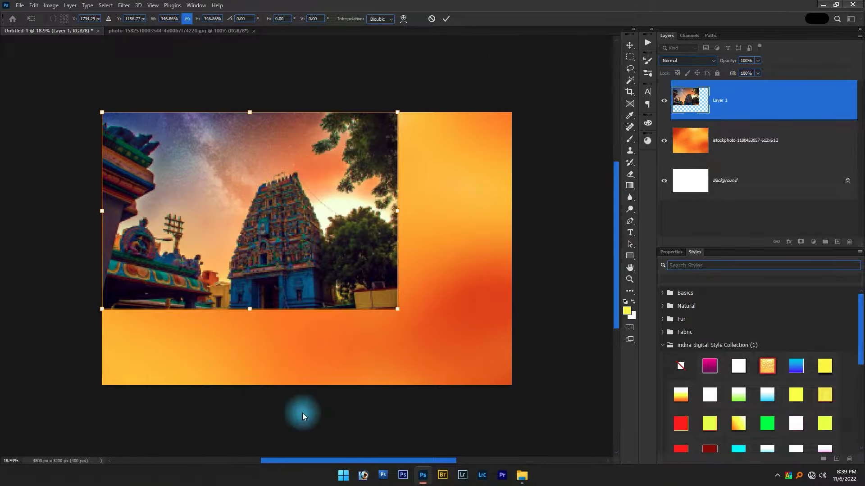
left_click_drag(397, 309, 517, 381)
left_click_drag(311, 112, 314, 98)
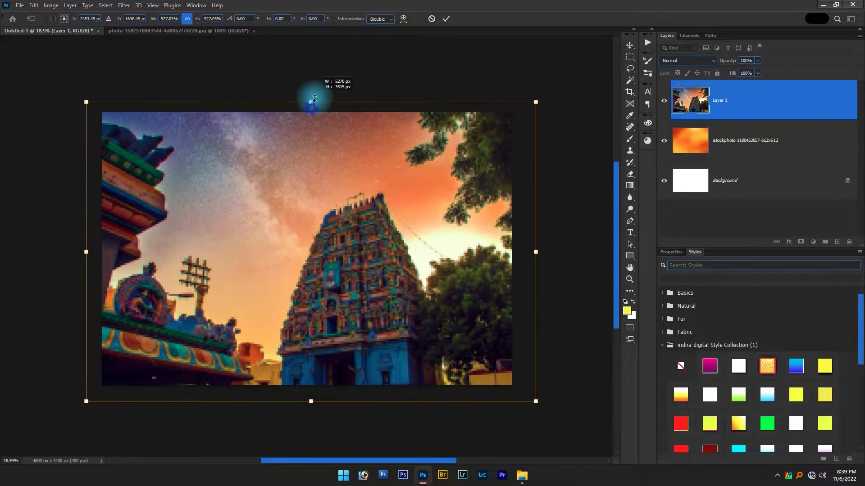
key("Return")
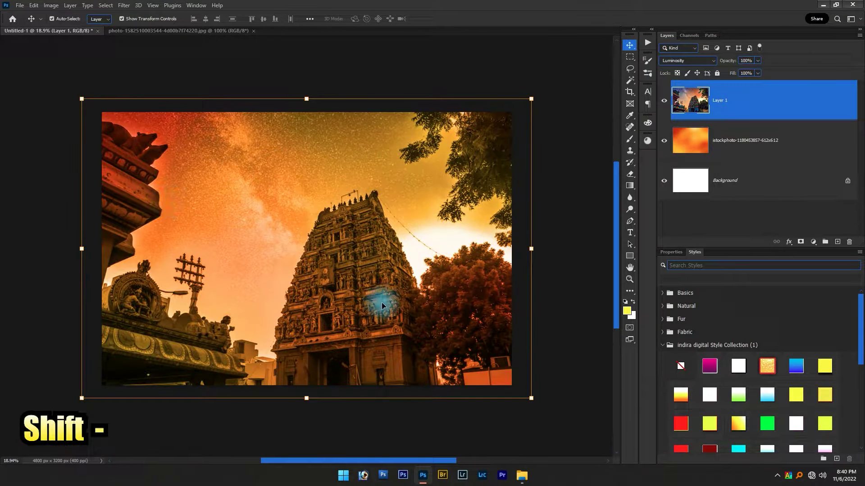
Apply a Gaussian blur of radius 13 to the temple photo.
left_click(123, 5)
mouse_move(129, 120)
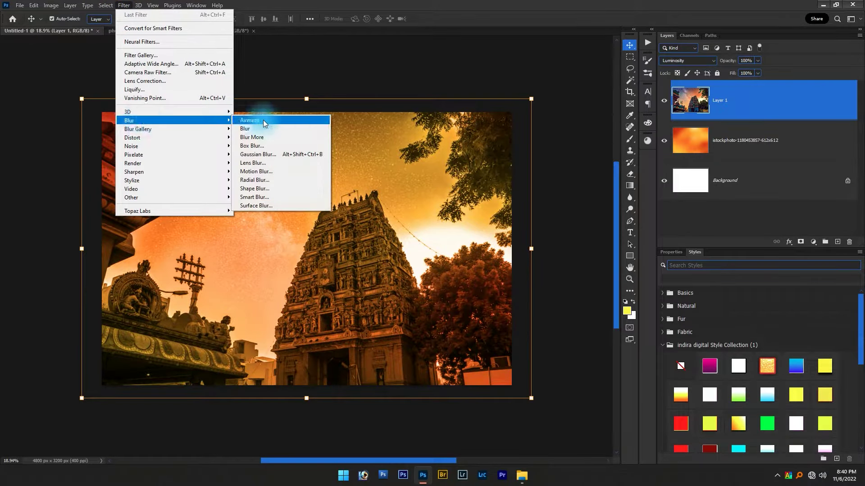
left_click(280, 156)
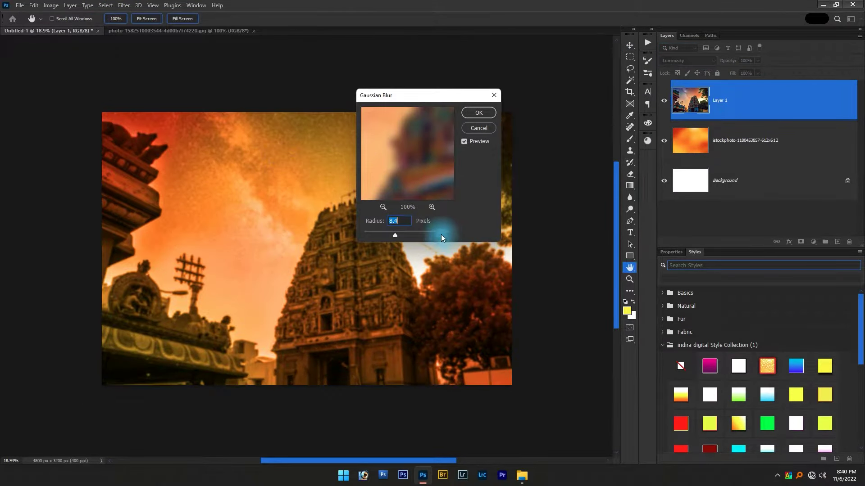
type("13")
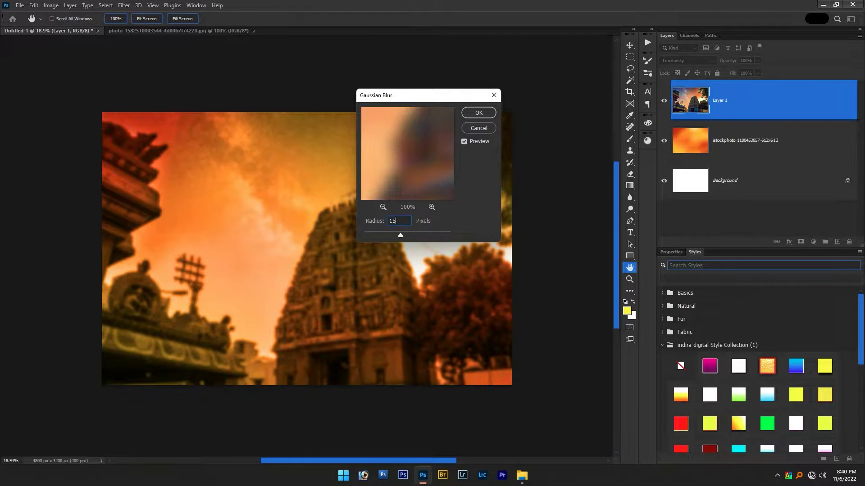
key("Return")
Check the Flex Design reference, then set the temple layer to Luminosity at 50% opacity.
key("alt+Tab")
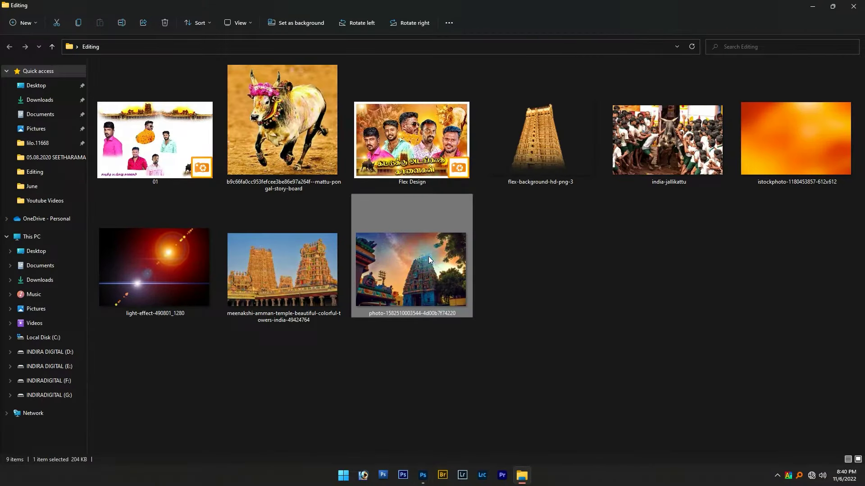
double_click(417, 172)
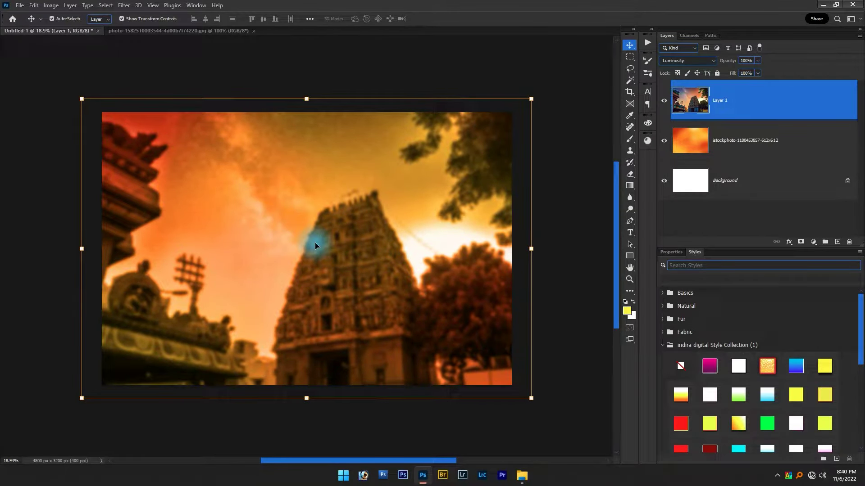
key("shift+minus")
key("shift+plus")
key("5")
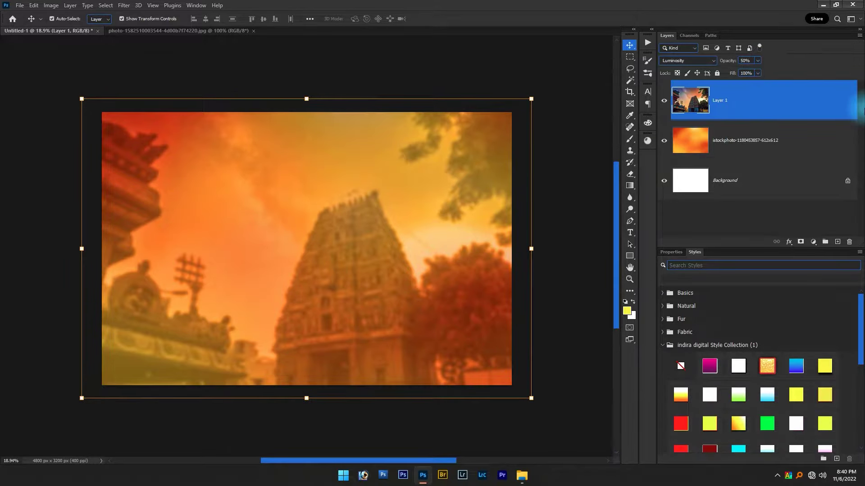
left_click(522, 476)
left_click(174, 262)
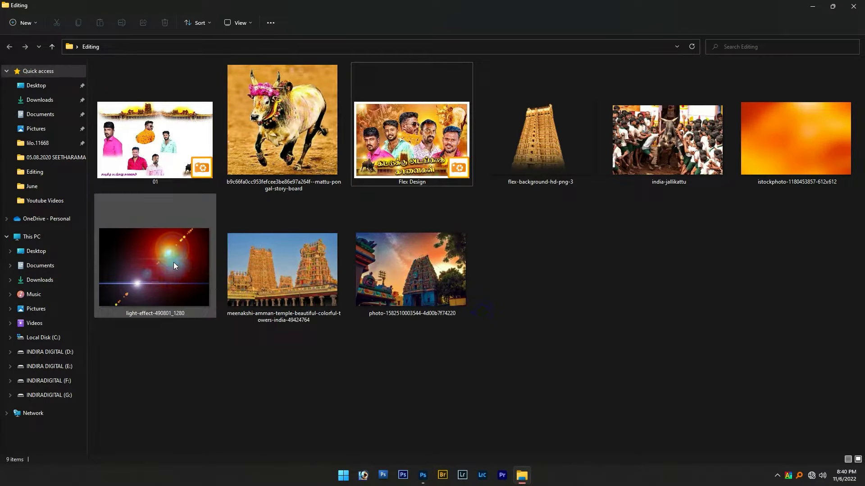
Bring the light-effect image into the banner and scale it to fill the canvas.
key("alt+Tab")
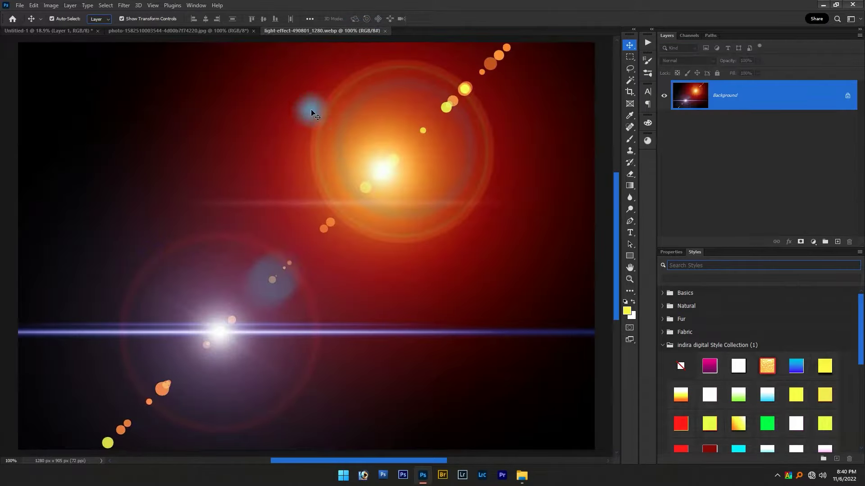
mouse_move(363, 139)
left_mouse_down()
mouse_move(74, 28)
mouse_move(299, 226)
left_mouse_up()
mouse_move(337, 256)
left_mouse_down()
mouse_move(402, 302)
mouse_move(282, 248)
left_mouse_up()
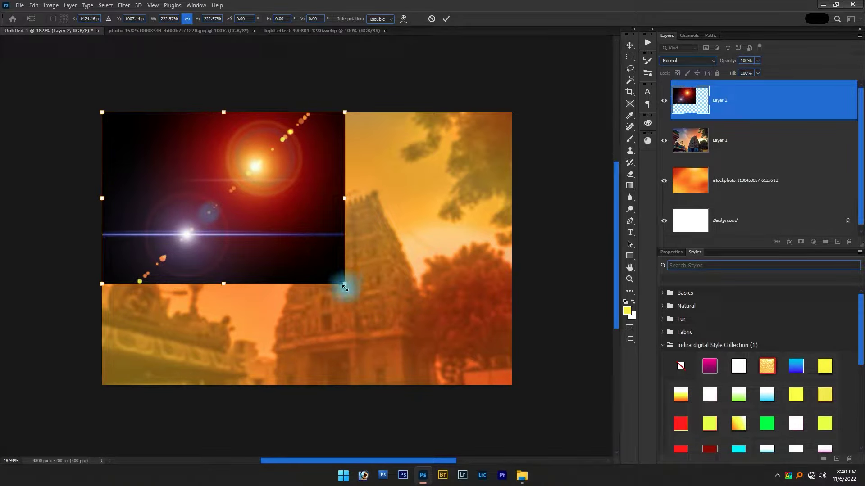
left_click_drag(344, 284, 516, 404)
left_click_drag(350, 330, 353, 319)
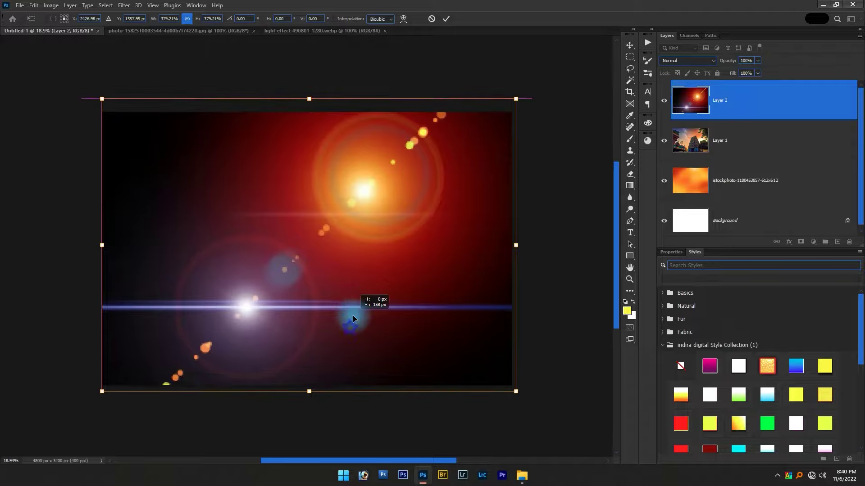
left_click_drag(353, 319, 350, 323)
left_click_drag(306, 405, 309, 385)
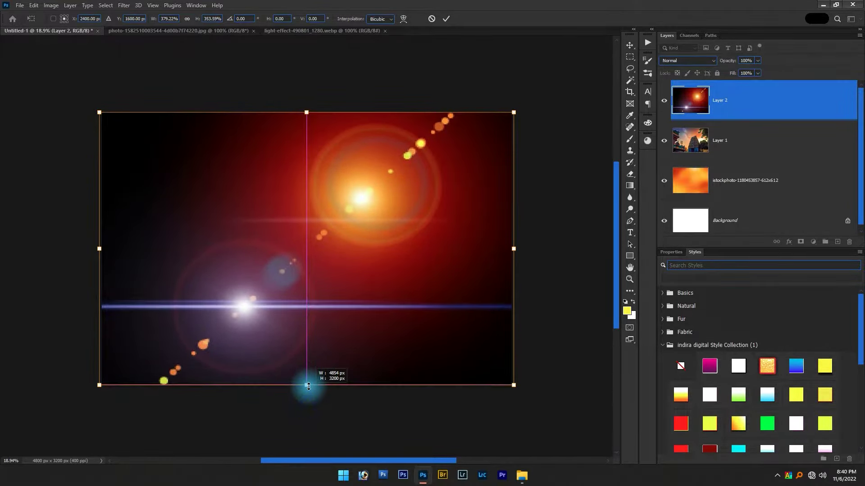
key("Return")
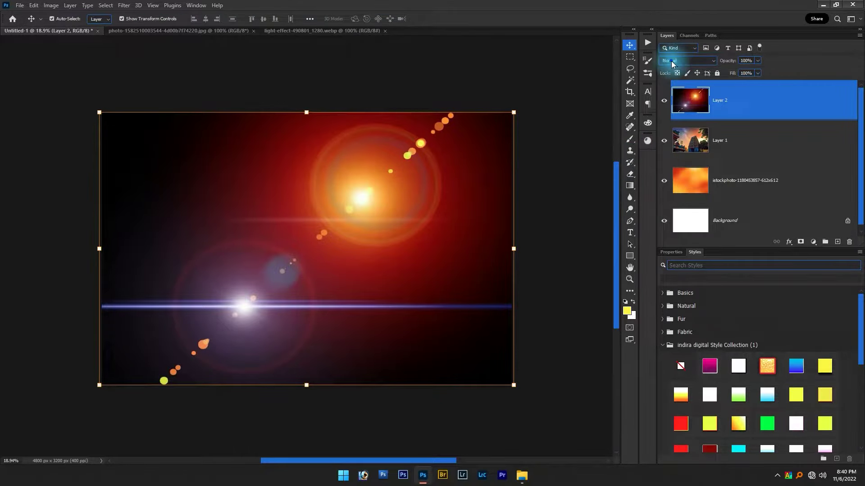
Set the light-effect layer's blend mode to Screen.
left_click(671, 60)
left_click(667, 136)
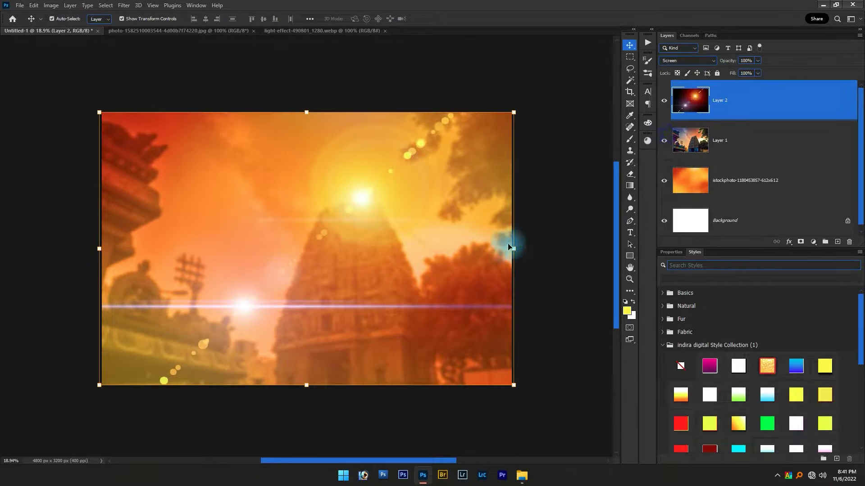
left_click(560, 254)
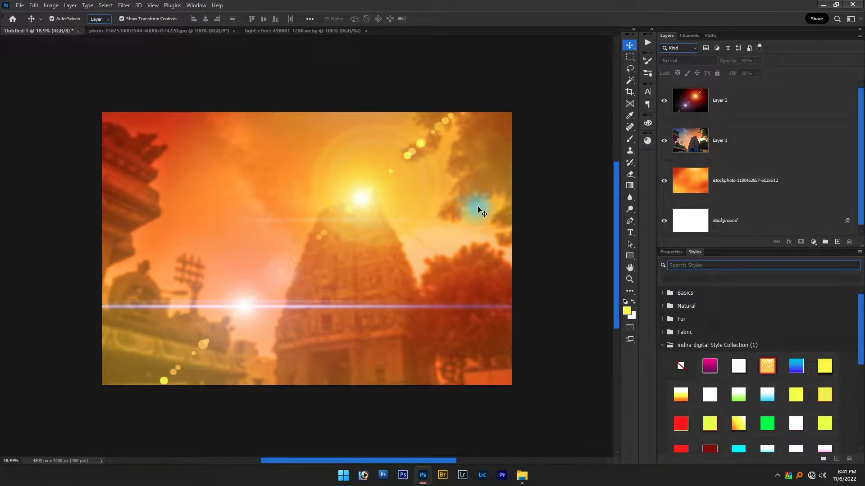
key("alt+Tab")
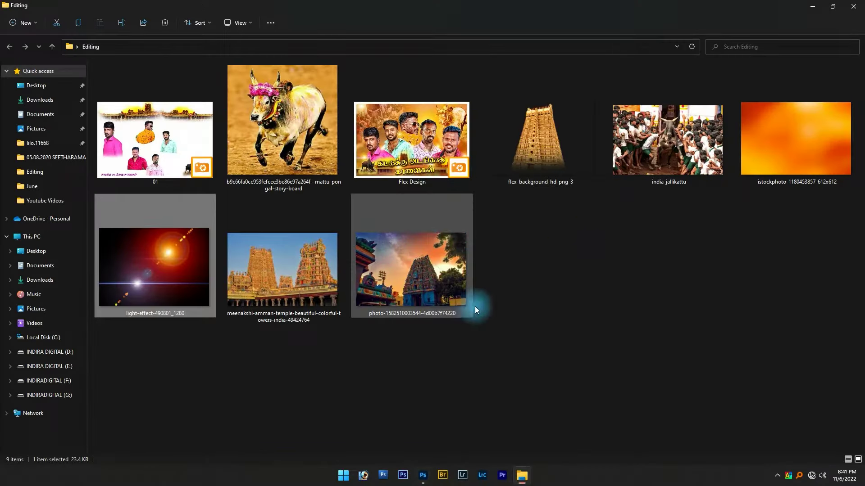
Open the 01 design in Photoshop and close the light-effect document.
left_click(475, 306)
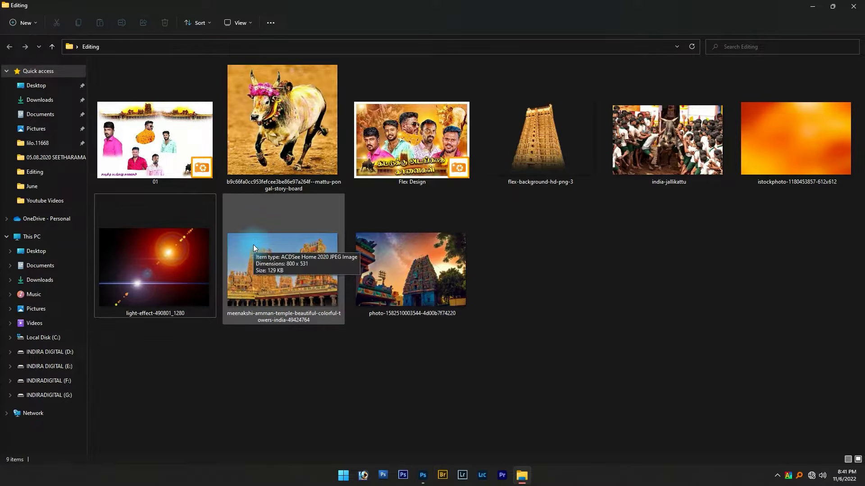
left_click(136, 183)
key("alt+Tab")
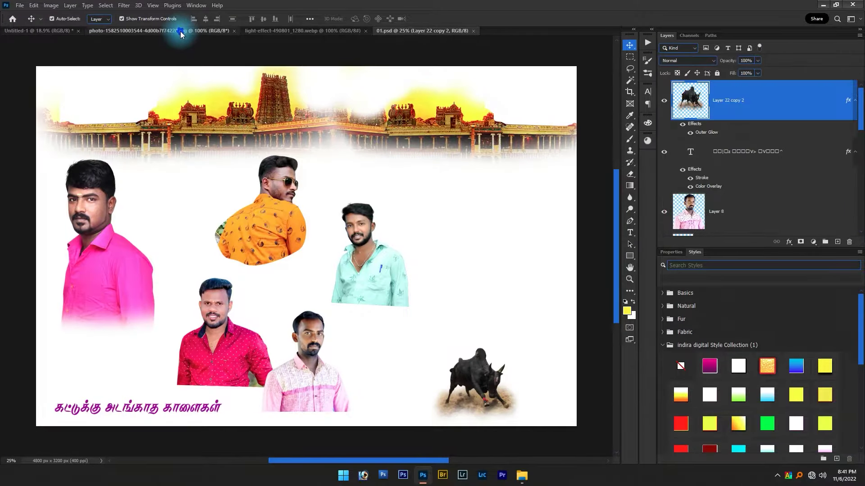
mouse_move(180, 32)
left_mouse_down()
mouse_move(196, 60)
mouse_move(166, 26)
left_mouse_up()
left_click(151, 31)
left_click_drag(168, 69, 234, 108)
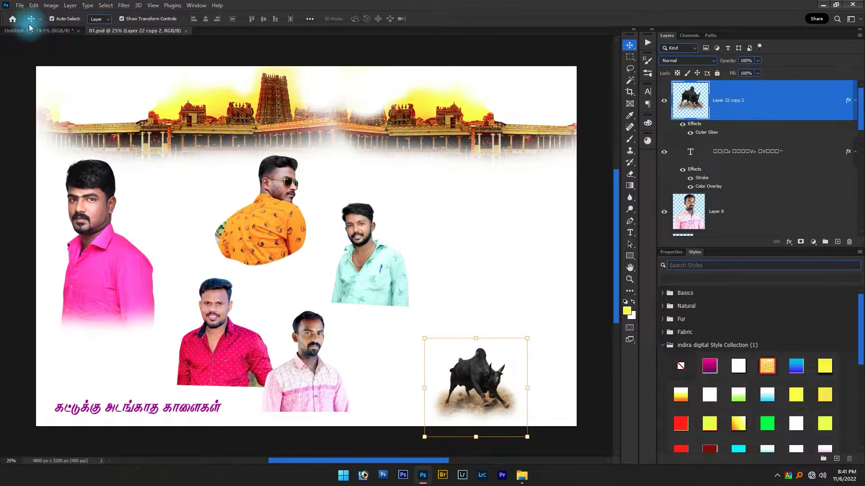
mouse_move(92, 208)
left_mouse_down()
mouse_move(57, 33)
mouse_move(185, 245)
left_mouse_up()
key("ctrl+z")
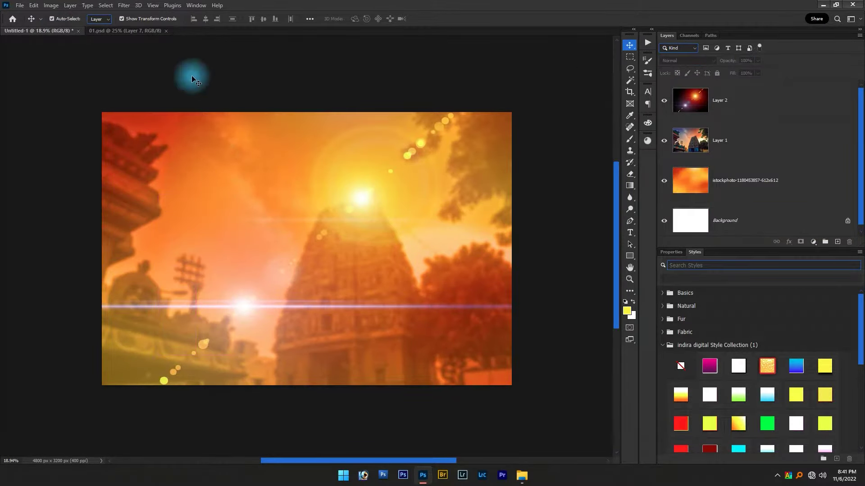
Copy the pink, orange, red, pink-and-white and teal-shirt men from 01 into the banner.
left_click_drag(123, 29, 542, 85)
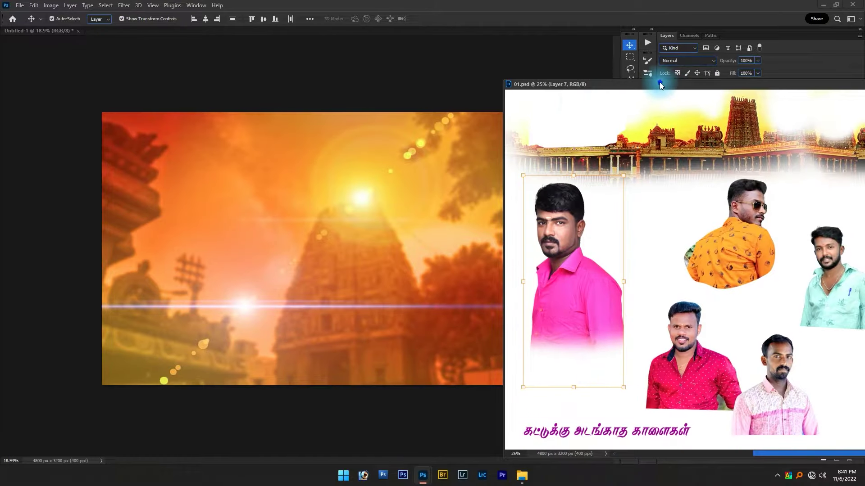
left_click_drag(659, 82, 530, 70)
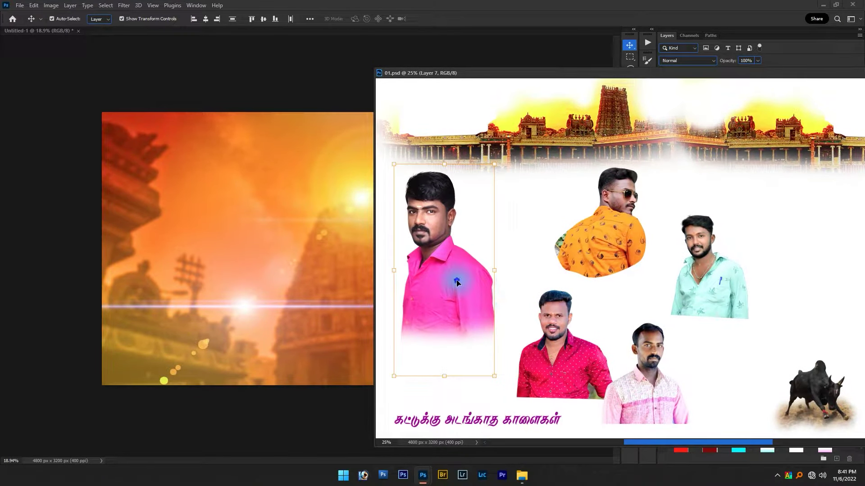
left_click_drag(456, 282, 284, 309)
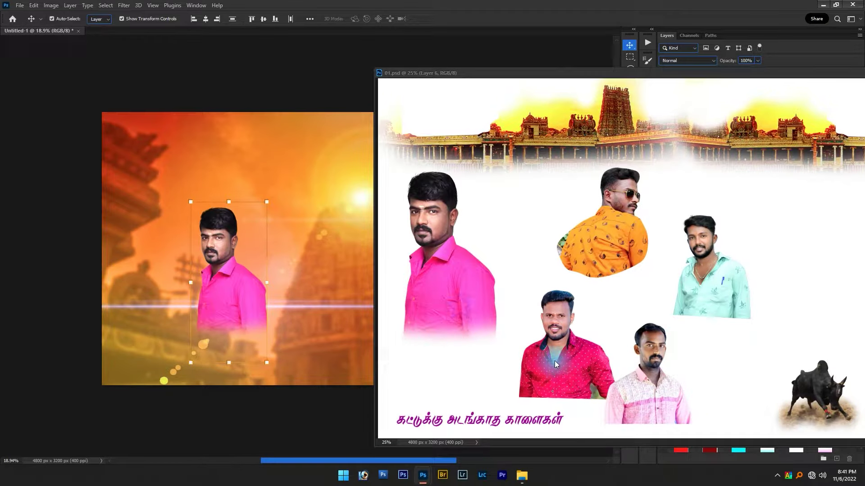
left_click(603, 245)
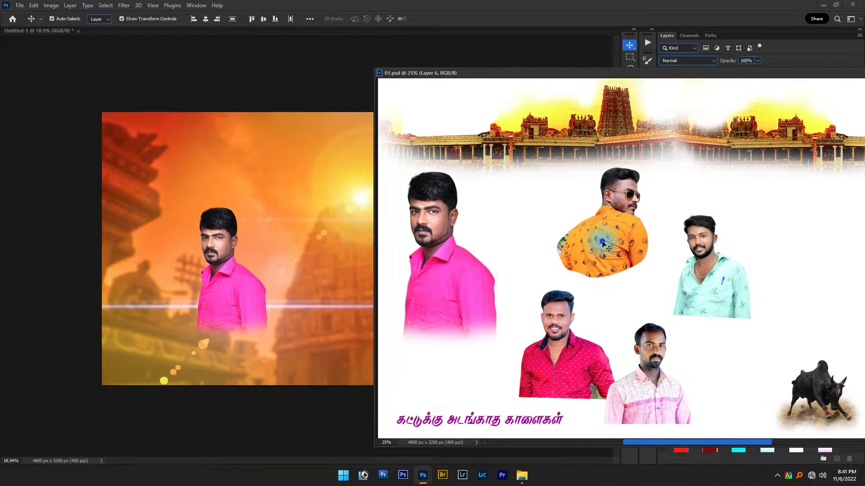
left_click_drag(603, 245, 357, 269)
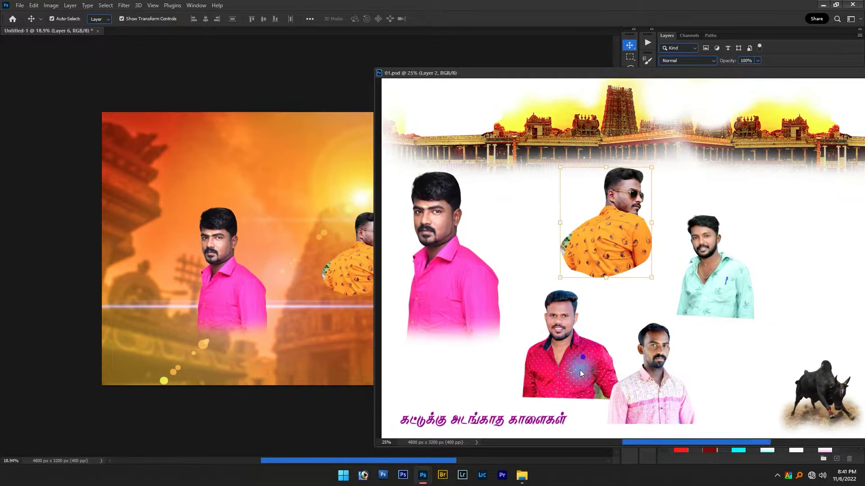
mouse_move(557, 351)
left_mouse_down()
mouse_move(236, 220)
mouse_move(231, 209)
left_mouse_up()
left_click(648, 387)
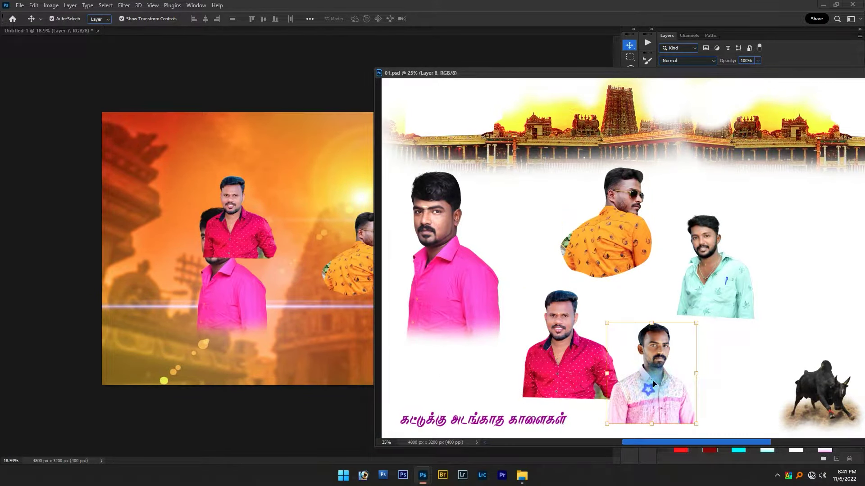
left_click_drag(653, 384, 243, 195)
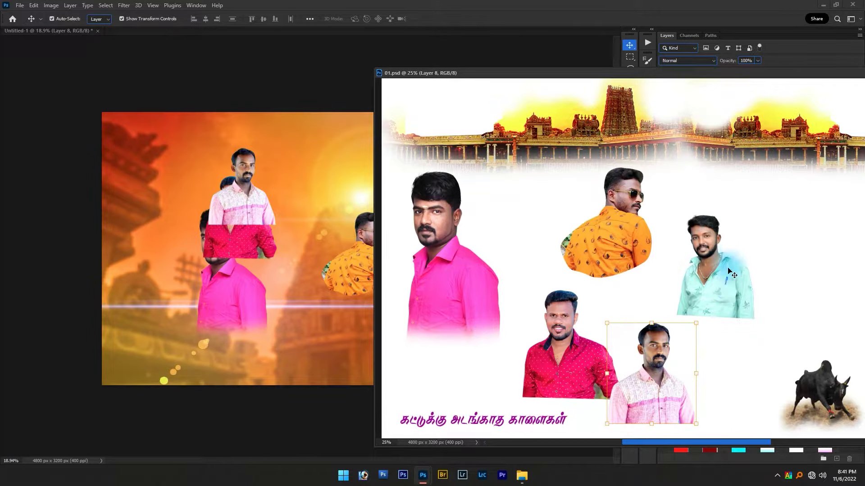
left_click_drag(732, 272, 302, 198)
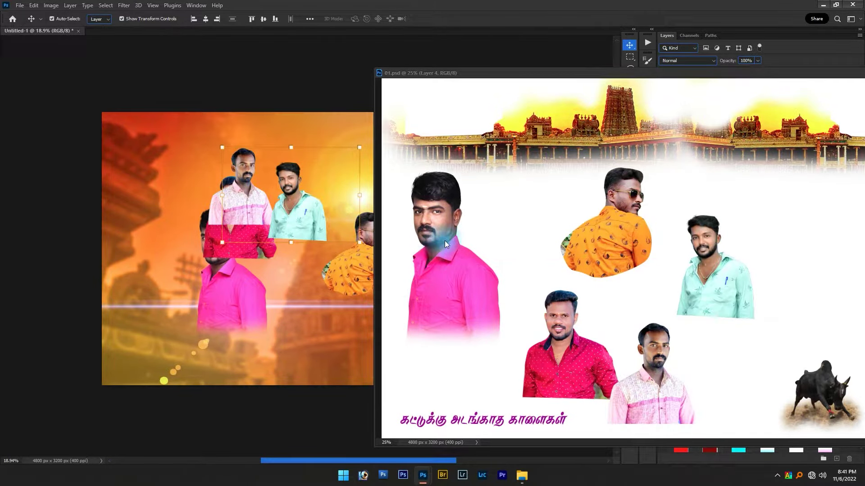
mouse_move(390, 74)
left_mouse_down()
mouse_move(385, 34)
mouse_move(50, 41)
left_mouse_up()
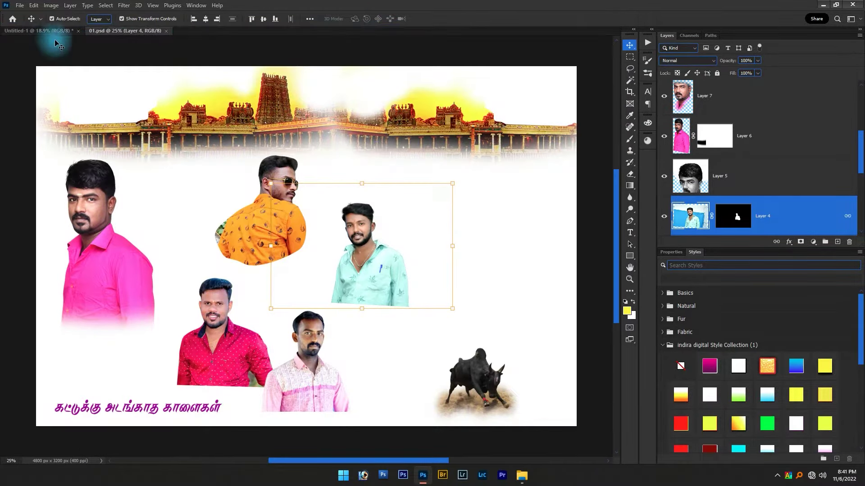
left_click(45, 30)
Spread the five men out, with the orange-shirt man at top centre.
key("Tab")
scroll(375, 183, "up", 2)
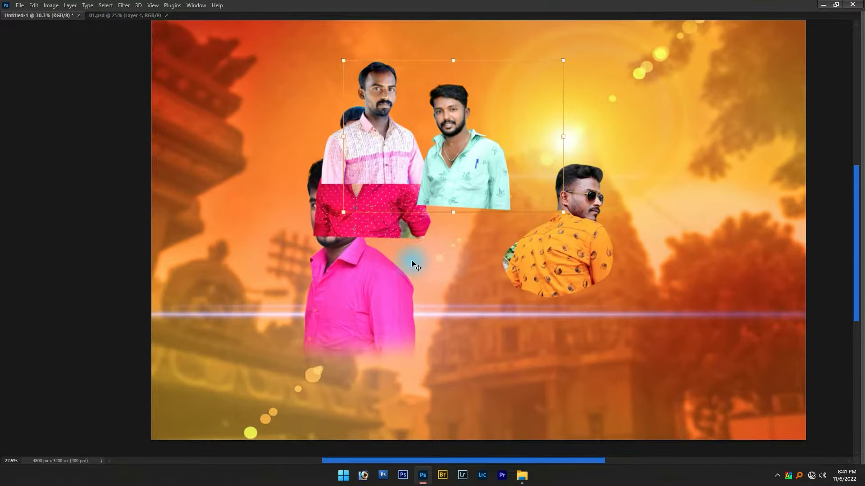
left_click_drag(376, 186, 471, 348)
left_click_drag(363, 211, 594, 367)
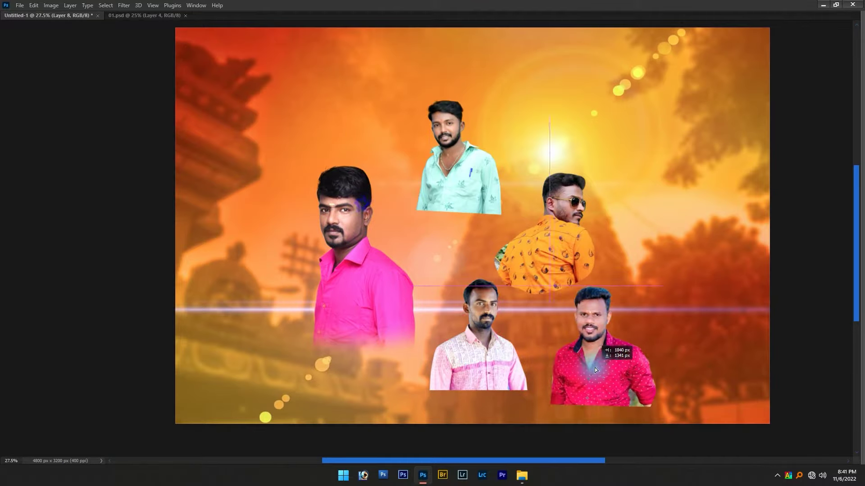
left_click_drag(328, 313, 284, 336)
left_click_drag(442, 233, 392, 328)
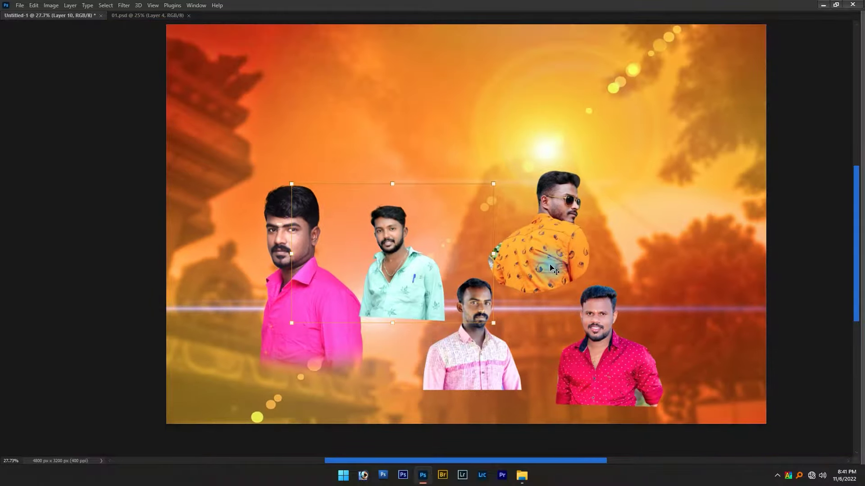
mouse_move(556, 275)
left_mouse_down()
mouse_move(435, 226)
mouse_move(455, 274)
left_mouse_up()
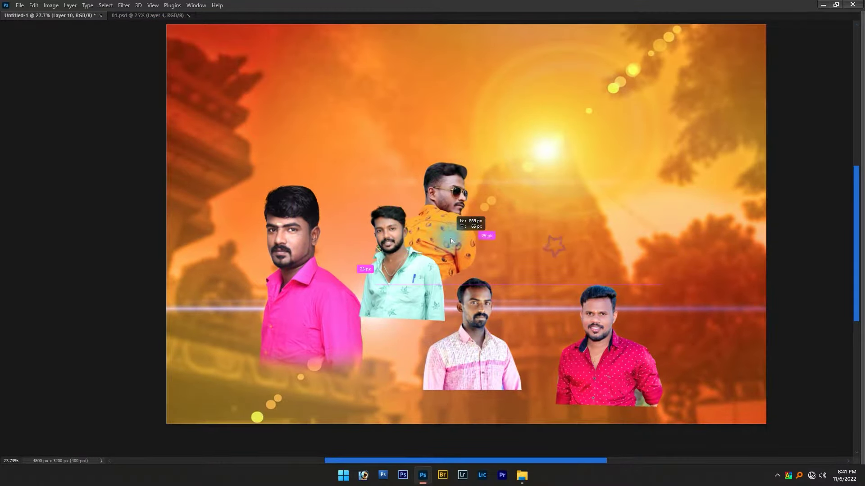
scroll(447, 277, "down", 2)
Enlarge and tilt the orange-shirt man, then raise the green-shirt and pink-shirt men.
mouse_move(452, 224)
left_mouse_down()
mouse_move(506, 167)
mouse_move(503, 157)
left_mouse_up()
left_click_drag(477, 311, 469, 284)
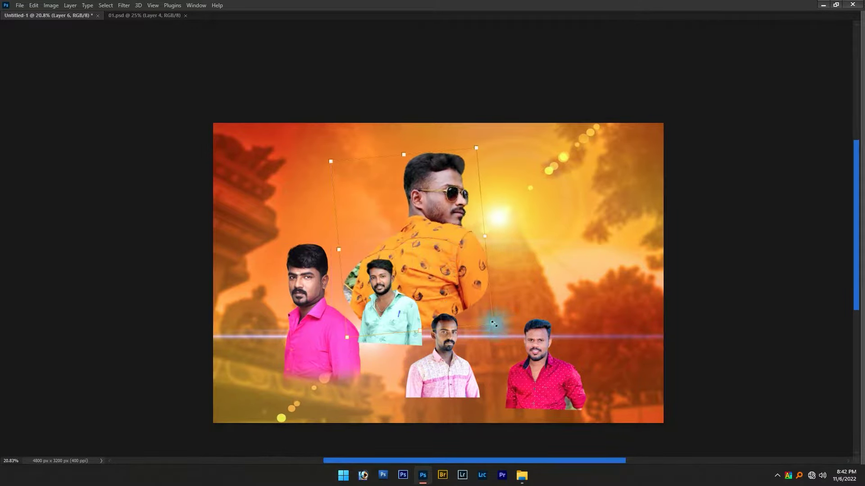
left_click_drag(494, 323, 495, 326)
left_click_drag(448, 253, 448, 265)
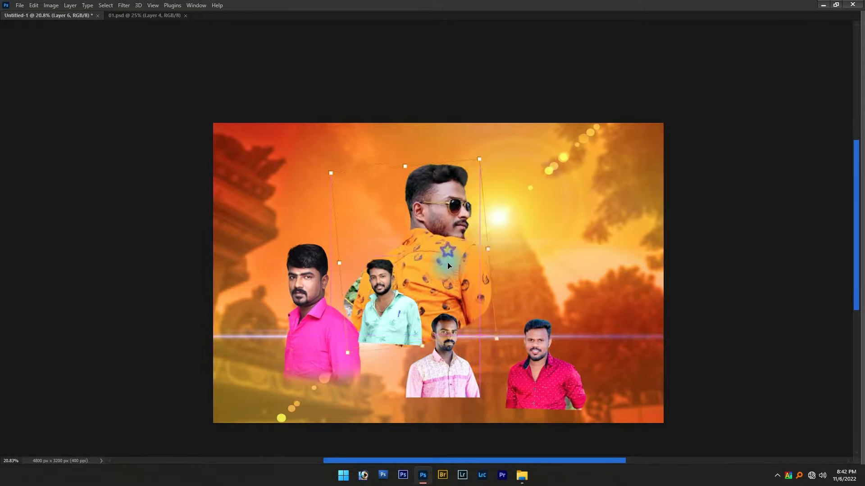
left_click(378, 324)
scroll(345, 313, "up", 3)
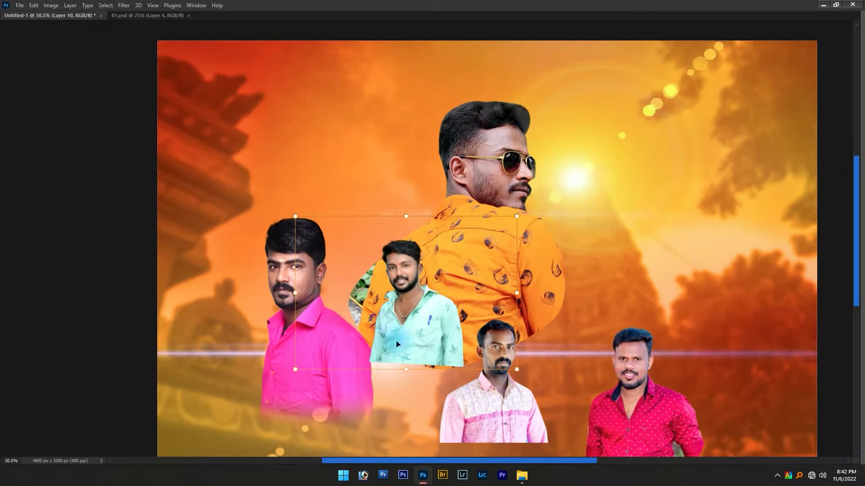
left_click_drag(422, 325, 414, 261)
mouse_move(343, 390)
left_mouse_down()
mouse_move(360, 341)
mouse_move(340, 351)
left_mouse_up()
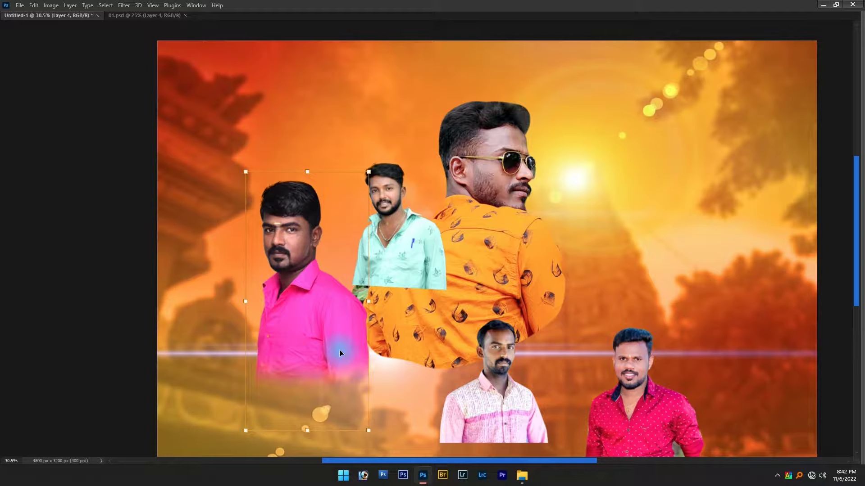
key("Tab")
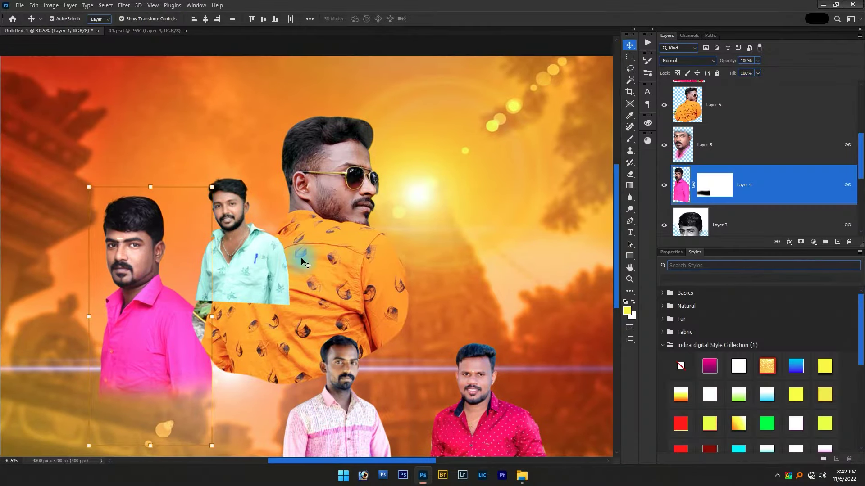
Raise the pink-and-white-shirt and red-shirt men up beside the others.
left_click(736, 145)
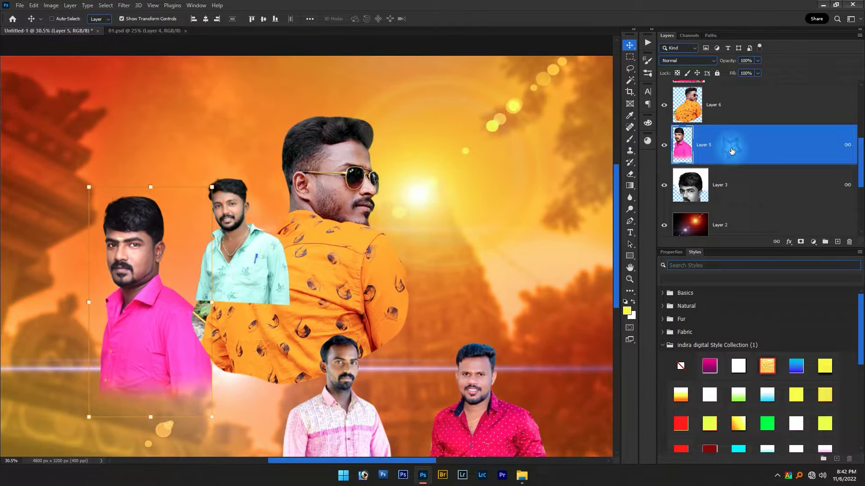
scroll(731, 151, "down", 1)
key("Tab")
scroll(312, 325, "up", 2)
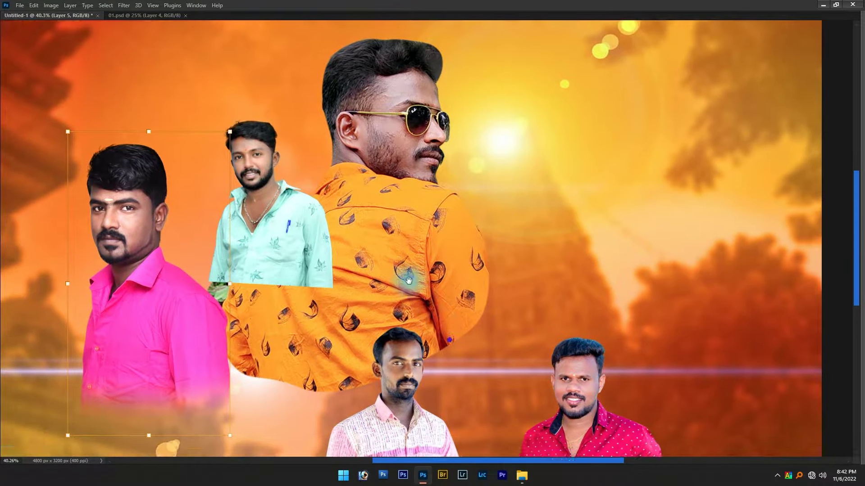
scroll(225, 269, "down", 3)
left_click_drag(366, 366, 452, 230)
left_click_drag(537, 388, 553, 255)
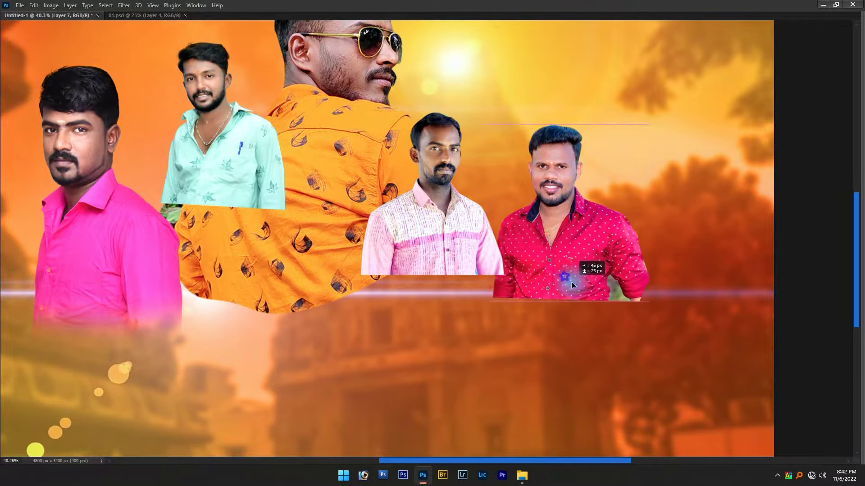
Shift a figure sideways and enlarge the sunglasses man slightly.
scroll(450, 284, "down", 1)
scroll(368, 289, "up", 3)
scroll(368, 288, "down", 2)
left_click_drag(368, 288, 433, 294)
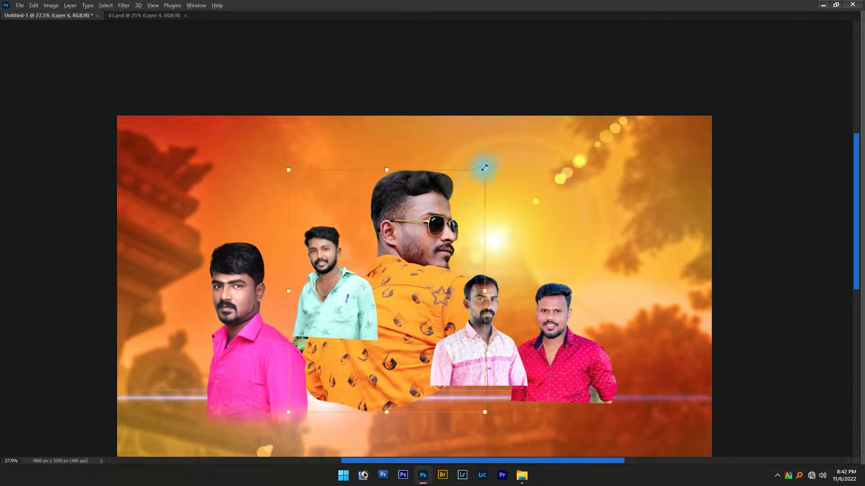
left_click_drag(484, 167, 487, 167)
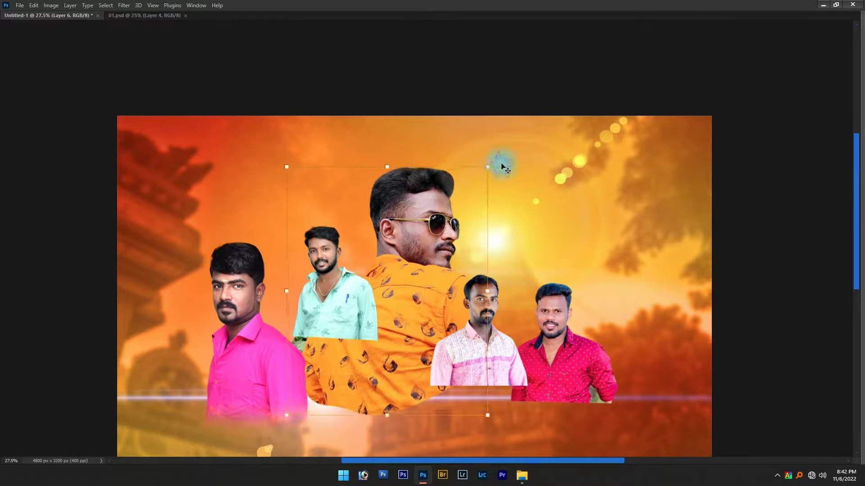
left_click(338, 314)
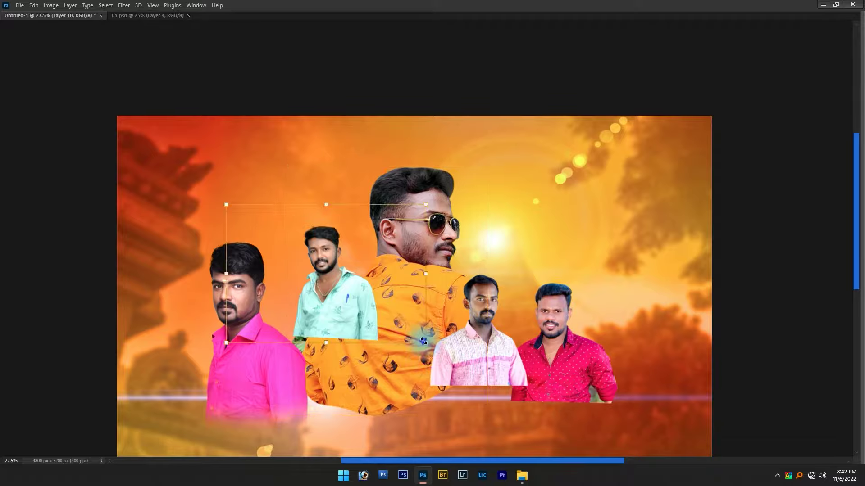
Scale the green-shirt man much larger and trim him to fit the group.
left_click_drag(423, 341, 543, 423)
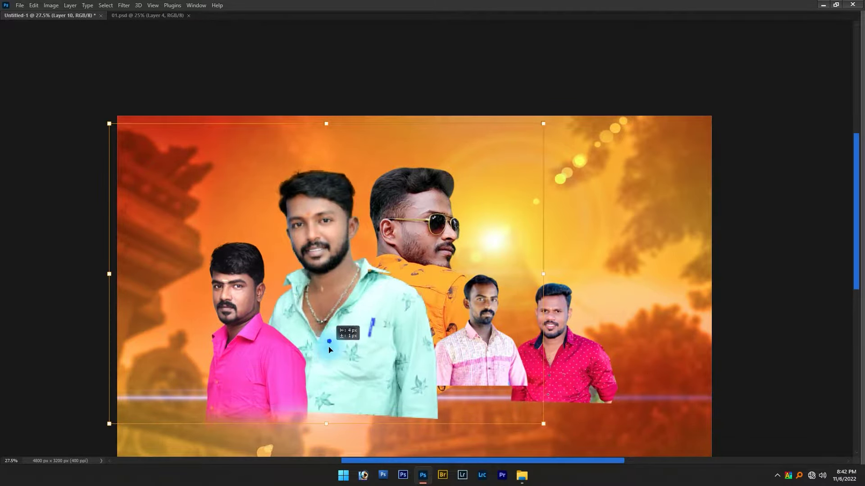
left_click_drag(329, 346, 322, 382)
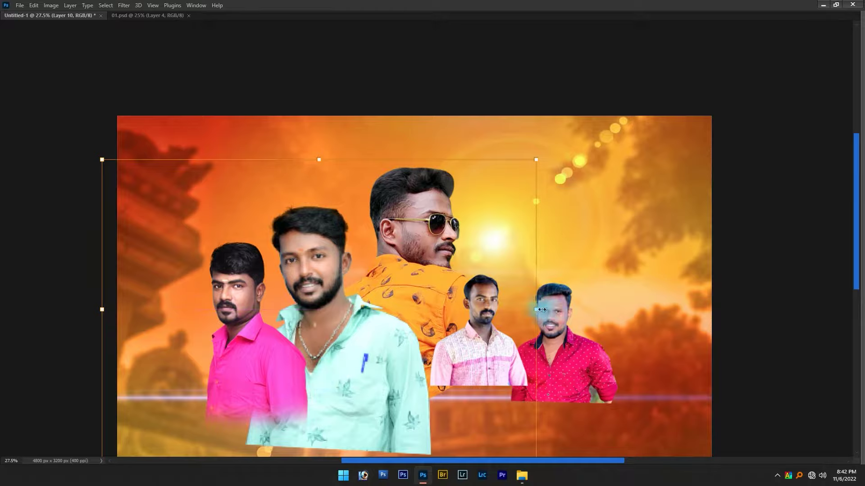
left_click_drag(542, 310, 523, 310)
left_click_drag(337, 350, 346, 338)
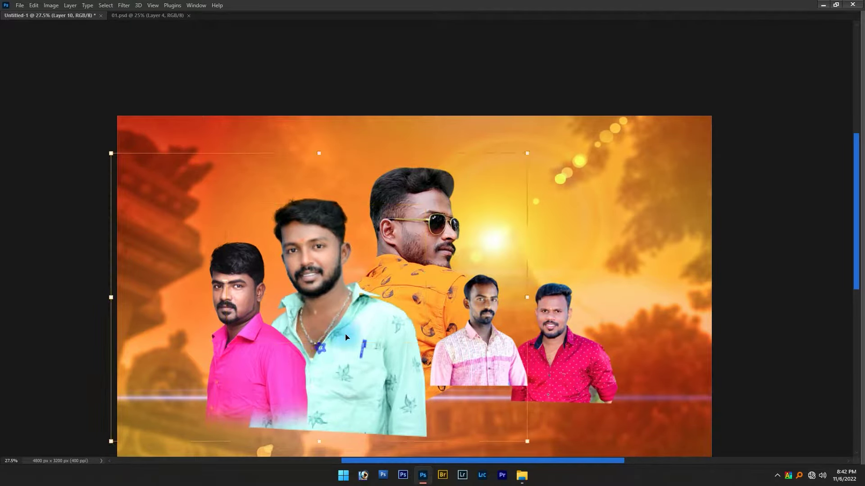
left_click_drag(528, 293, 518, 293)
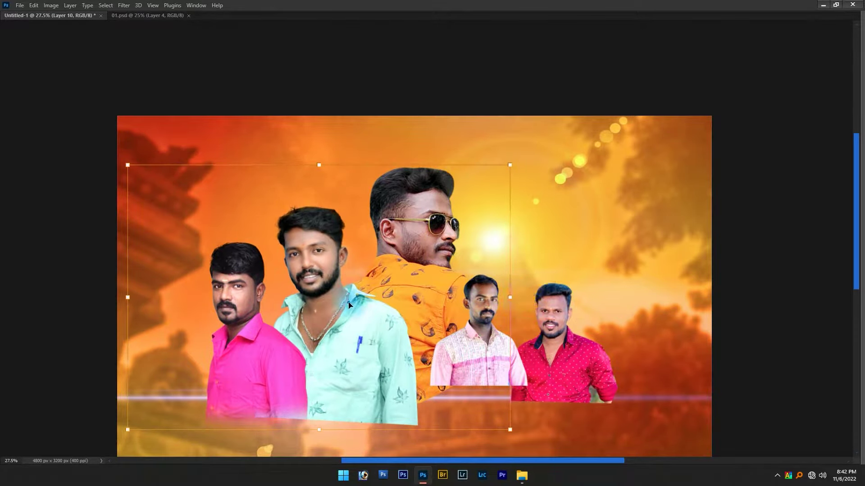
key("Return")
left_click(452, 263)
Shrink the sunglasses man, enlarge and lower the pink-shirt man, and widen the green-shirt man.
left_click(426, 224)
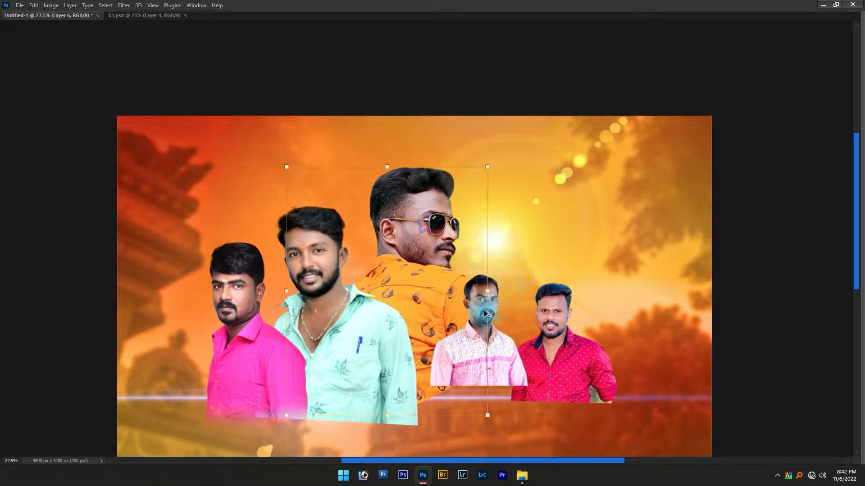
left_click_drag(484, 291, 428, 297)
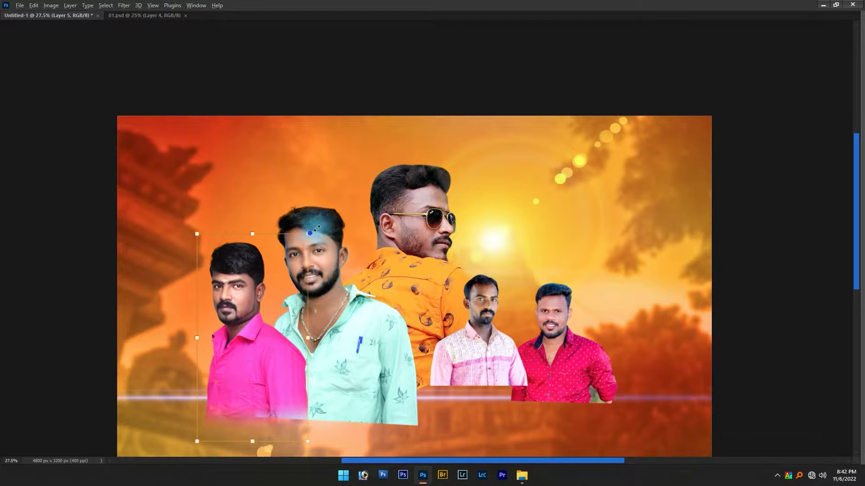
left_click_drag(316, 229, 330, 205)
mouse_move(239, 326)
left_mouse_down()
mouse_move(250, 374)
mouse_move(241, 379)
left_mouse_up()
left_click(376, 344)
left_click_drag(508, 299, 515, 299)
double_click(491, 358)
Enlarge the pink-and-white-shirt man, move him up-right and tilt him slightly.
left_click_drag(527, 275, 578, 212)
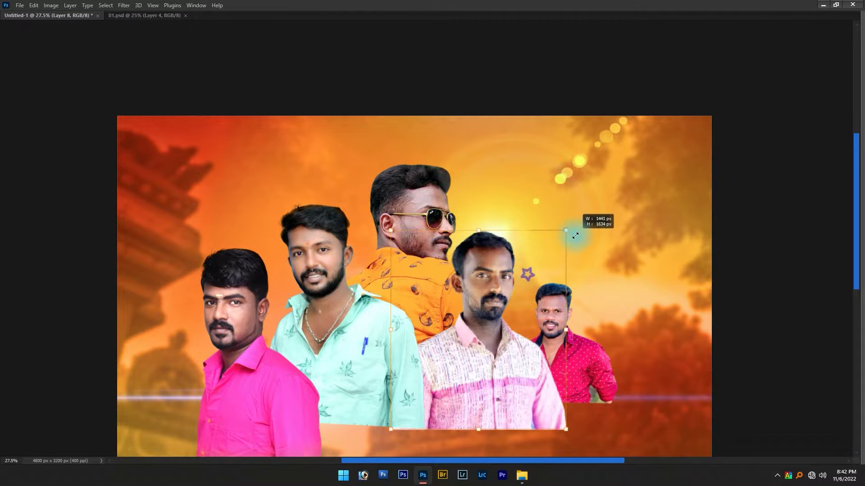
left_click_drag(450, 411, 494, 372)
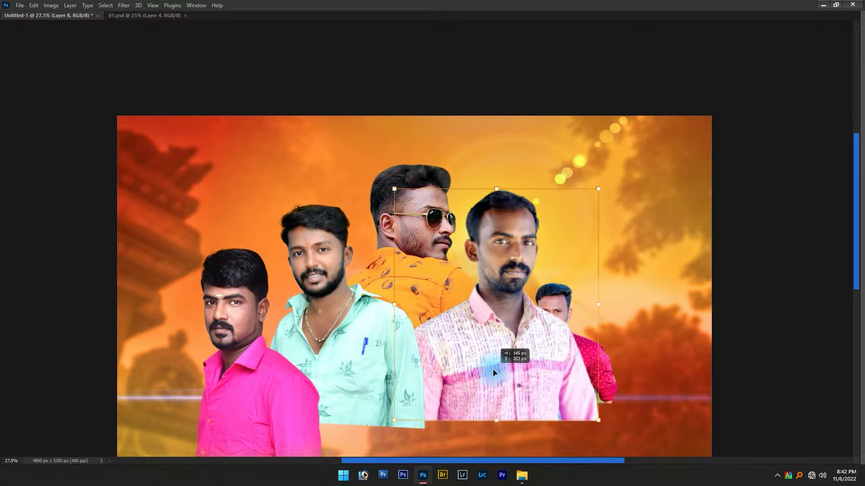
left_click_drag(494, 373, 492, 381)
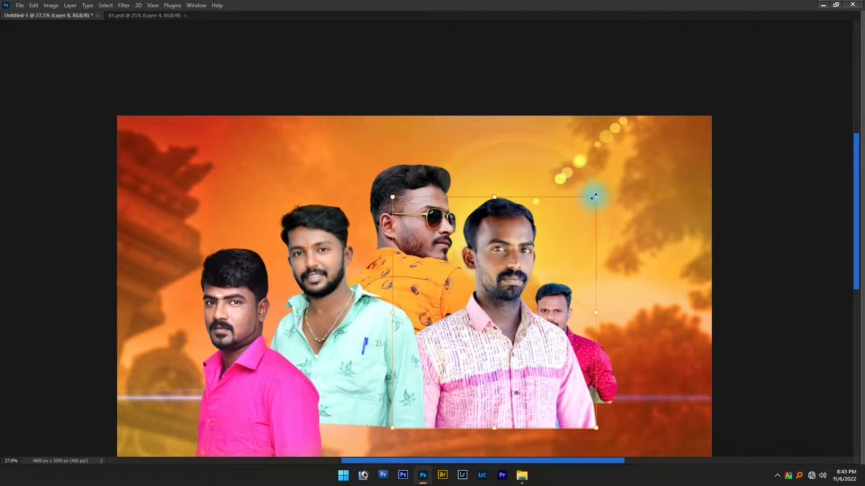
mouse_move(594, 195)
left_mouse_down()
mouse_move(601, 185)
mouse_move(554, 169)
left_mouse_up()
Straighten the green-shirt and pink-shirt men, moving the pink-shirt man up and left.
key("Return")
key("ctrl+t")
left_click_drag(342, 144, 348, 131)
key("Return")
left_click(240, 288, "ctrl")
key("ctrl+t")
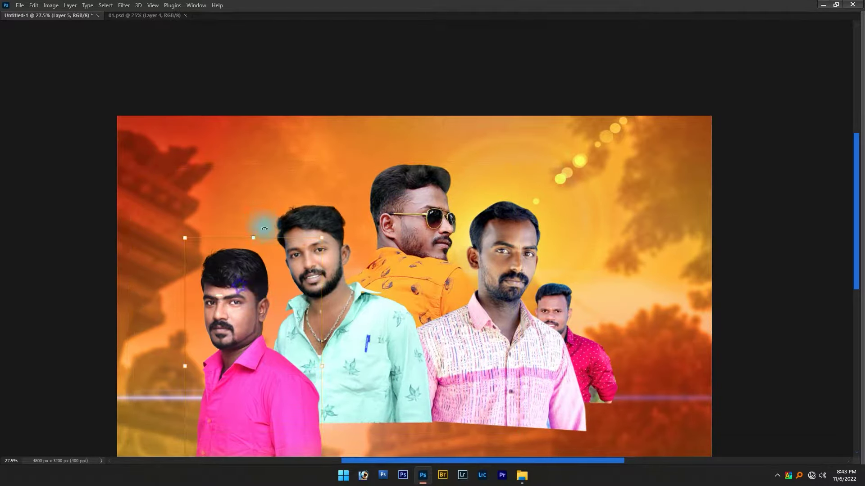
left_click_drag(258, 212, 237, 208)
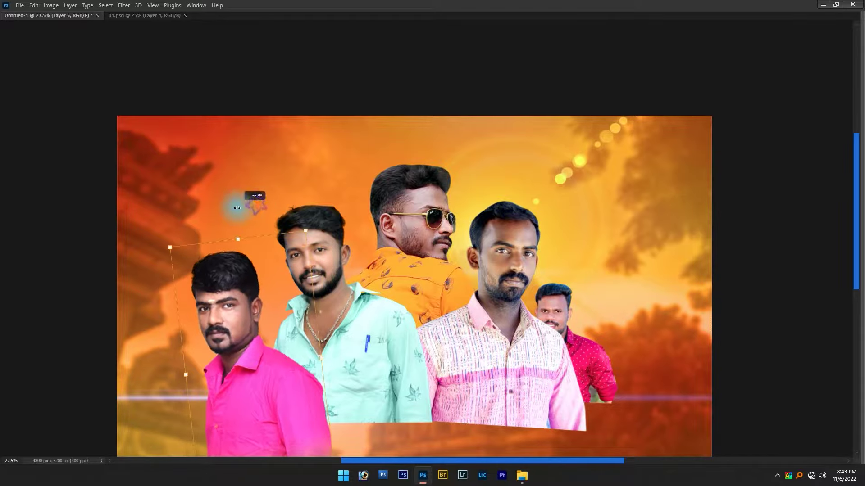
left_click_drag(281, 386, 264, 368)
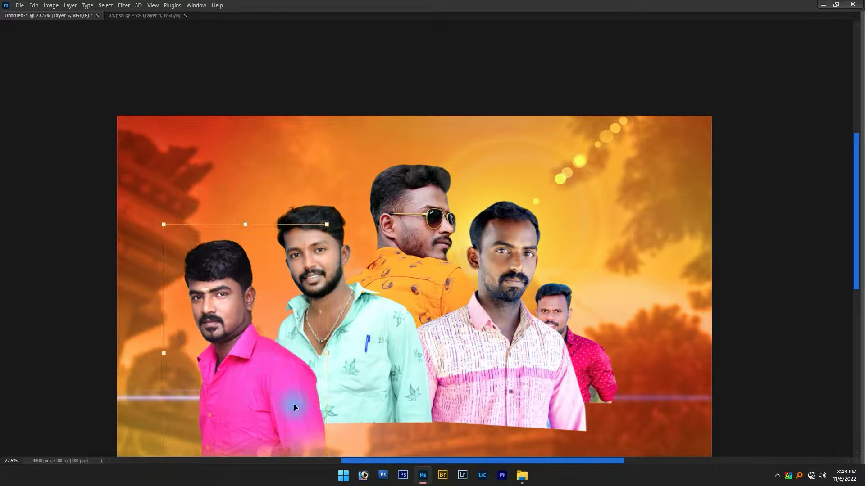
key("Return")
Enlarge, tilt and stretch the red-shirt man, shifting him to the right.
left_click(609, 367, "ctrl")
key("ctrl+t")
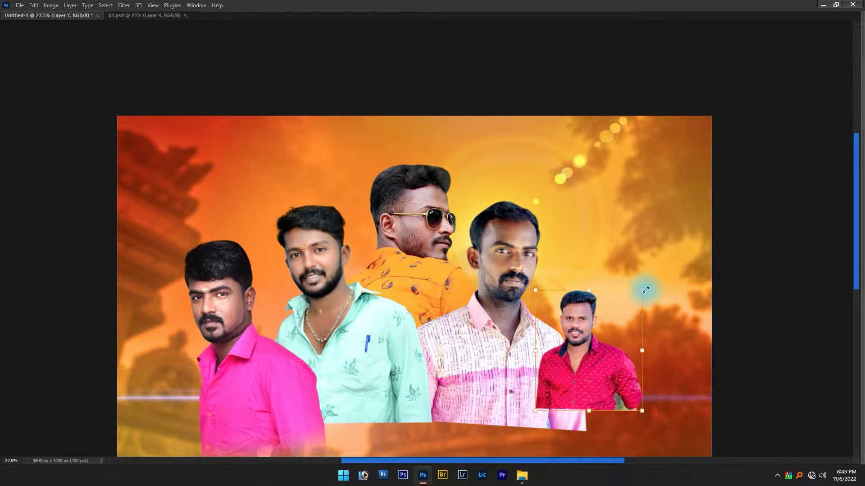
left_click_drag(644, 292, 687, 251)
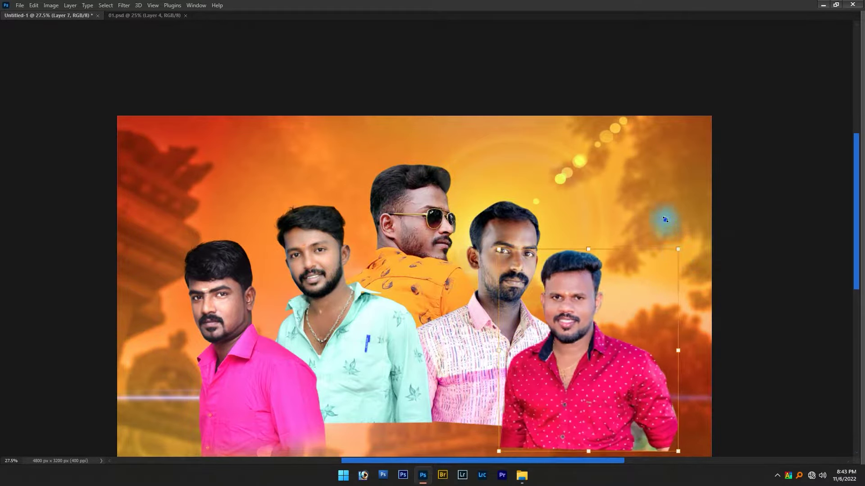
left_click_drag(666, 219, 680, 223)
left_click_drag(565, 403, 587, 403)
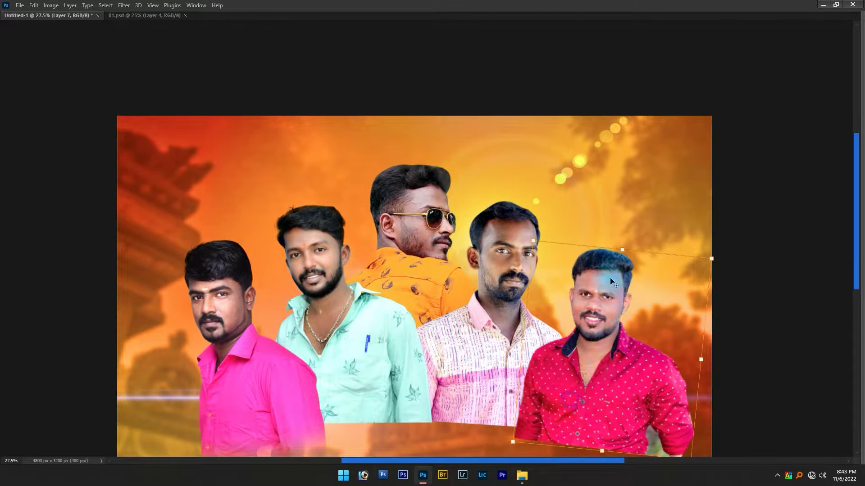
left_click_drag(624, 250, 622, 227)
left_click_drag(590, 374, 578, 376)
key("Return")
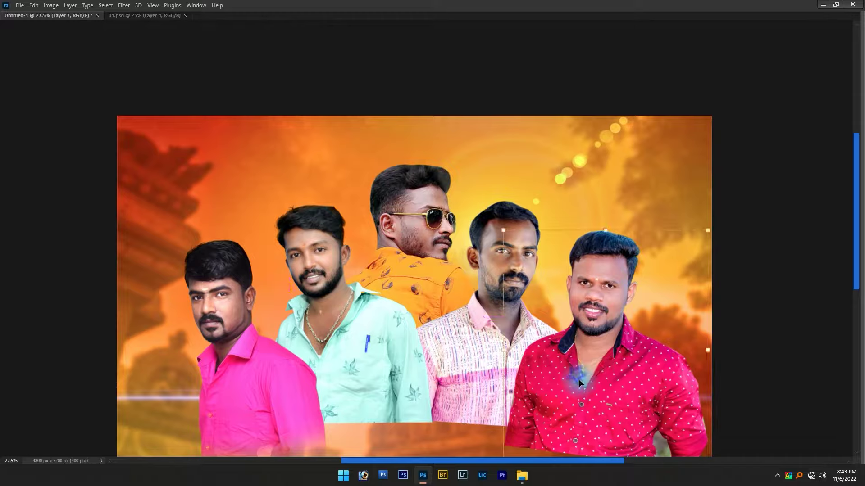
Paint away the bottoms of the green-shirt and pink-and-white-shirt men's layers so they fade out.
right_click(289, 410)
left_click(288, 411)
right_click(377, 330)
left_click(388, 333)
left_click_drag(344, 484, 433, 455)
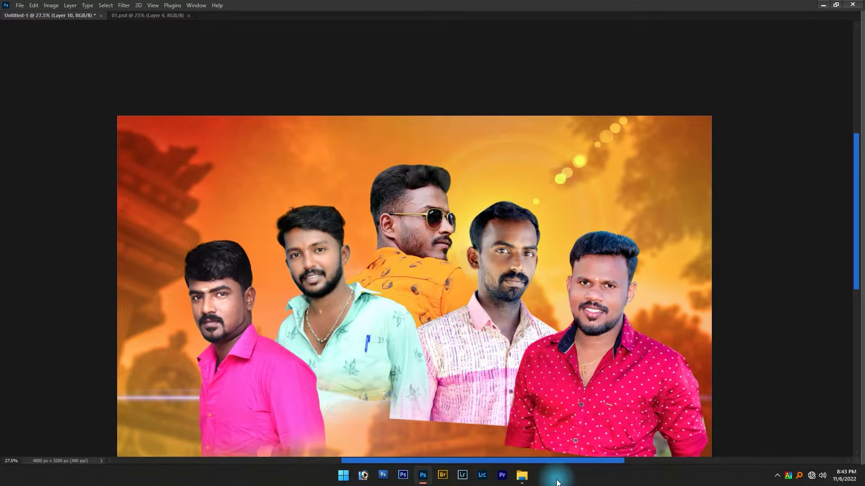
right_click(478, 338)
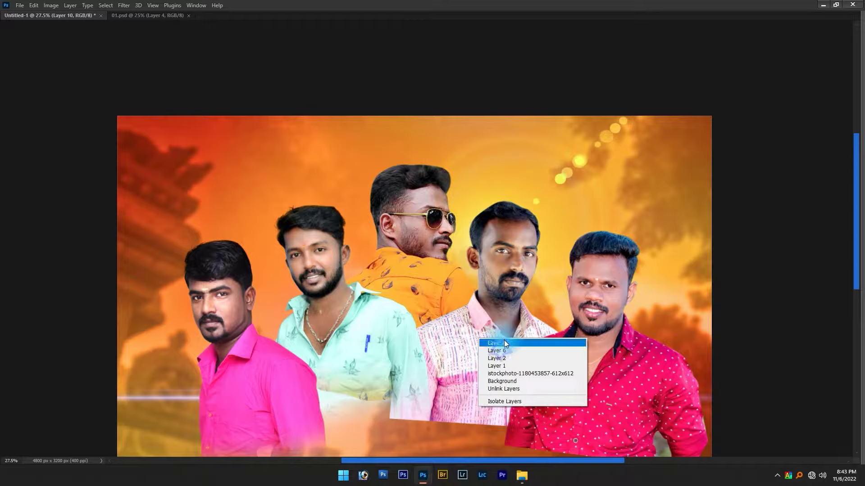
left_click(505, 343)
left_click_drag(392, 412, 504, 406)
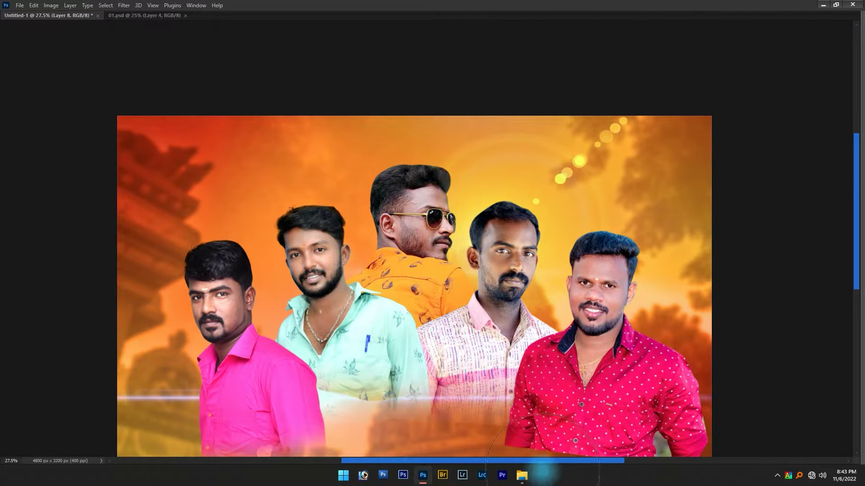
right_click(617, 391)
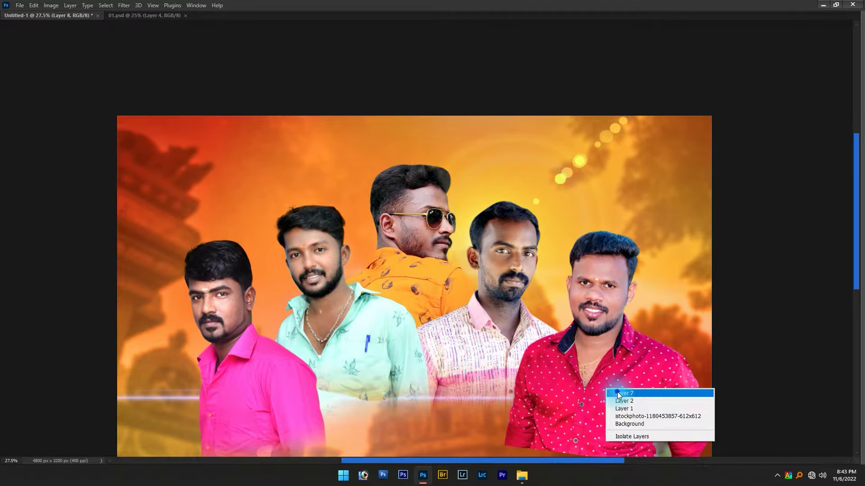
left_click(617, 393)
scroll(657, 396, "down", 1)
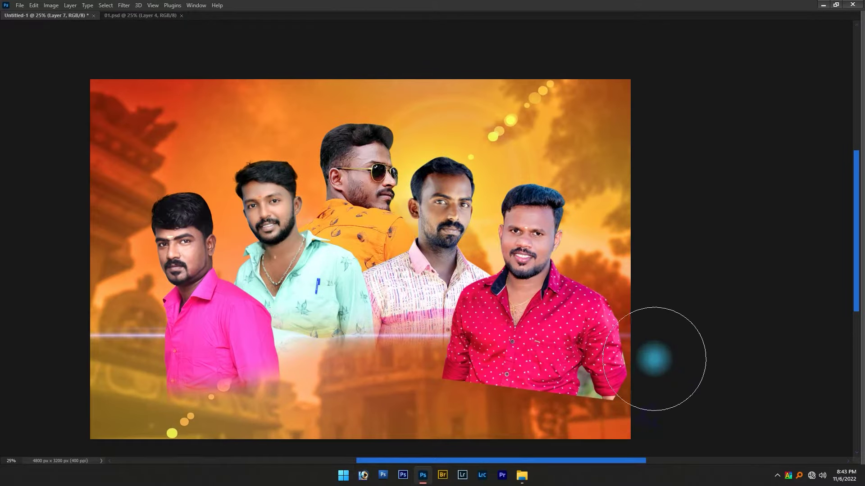
Fade the red-shirt man's lower body, then select Layer 5 with the Move tool.
left_click_drag(652, 369, 428, 409)
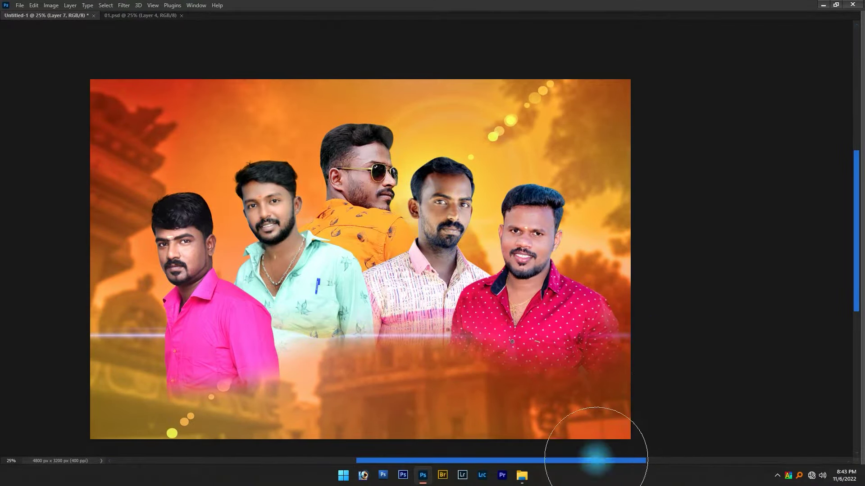
left_click_drag(342, 347, 539, 345)
right_click(539, 345)
left_click(518, 350)
key("b")
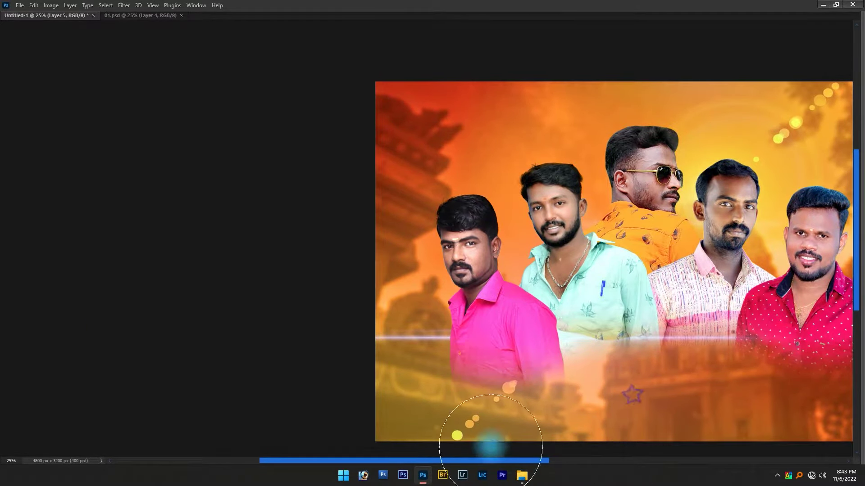
scroll(628, 397, "down", 2)
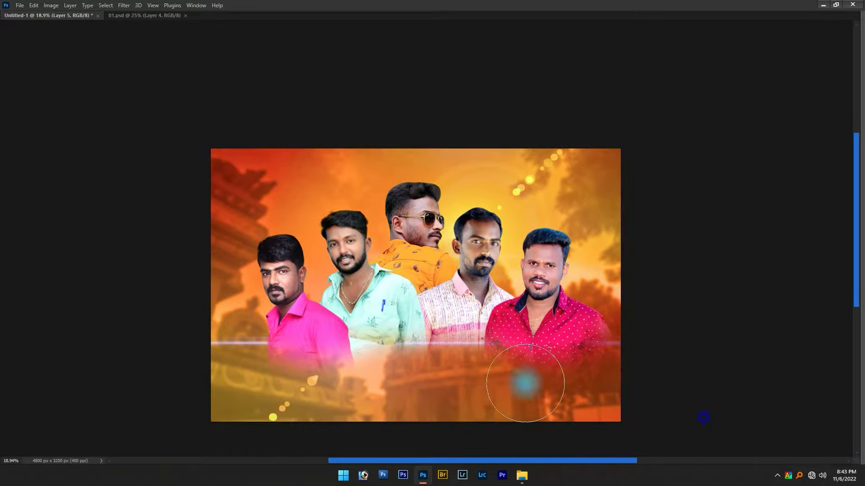
key("v")
scroll(452, 346, "up", 2)
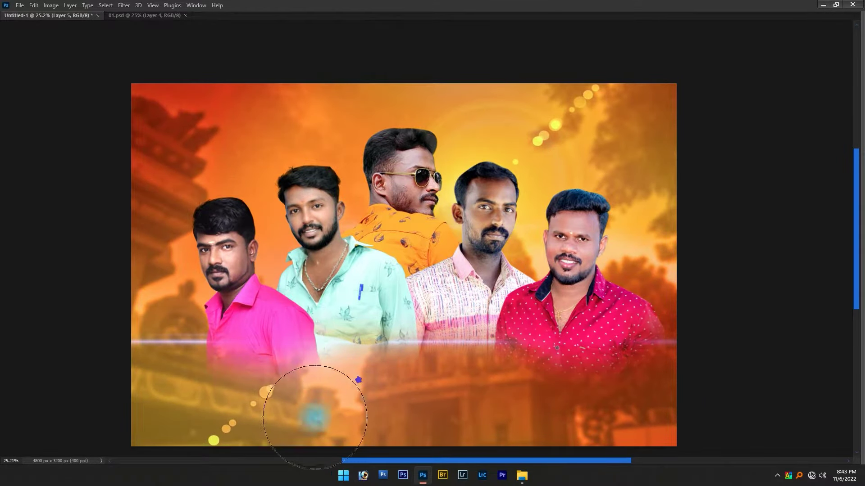
key("v")
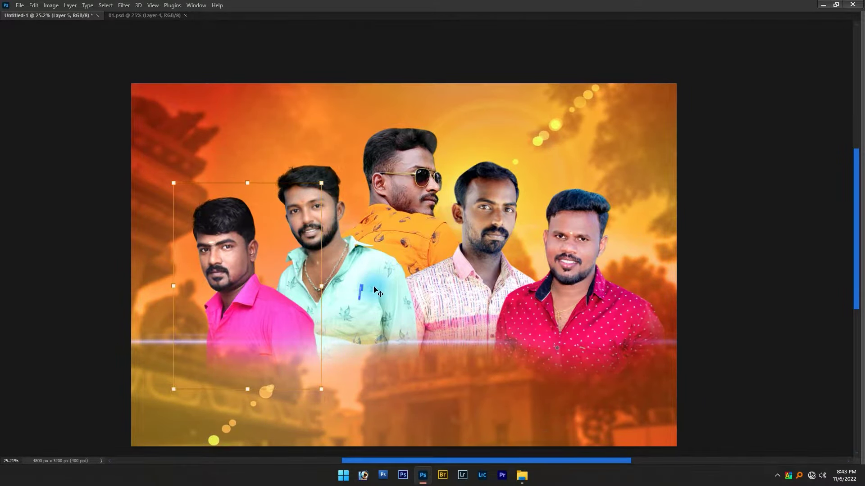
Select the five men's layers, link them and put them into a group.
key("Tab")
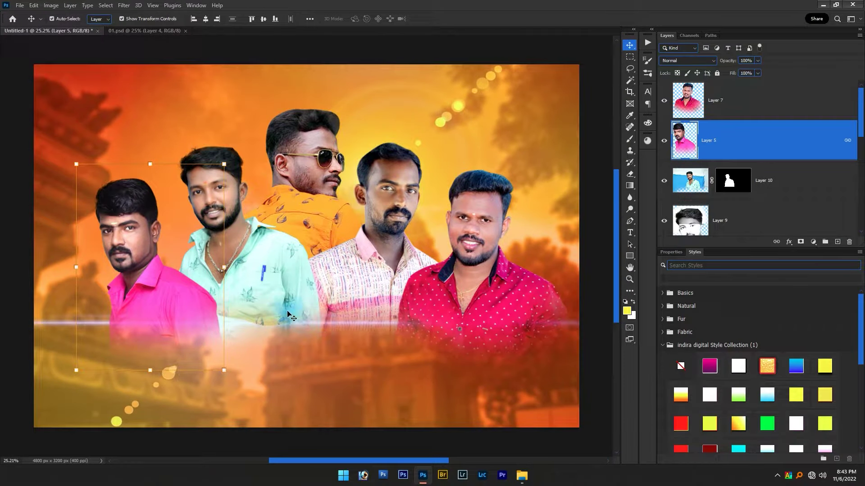
scroll(772, 210, "down", 1)
scroll(772, 211, "down", 1)
scroll(772, 211, "down", 1)
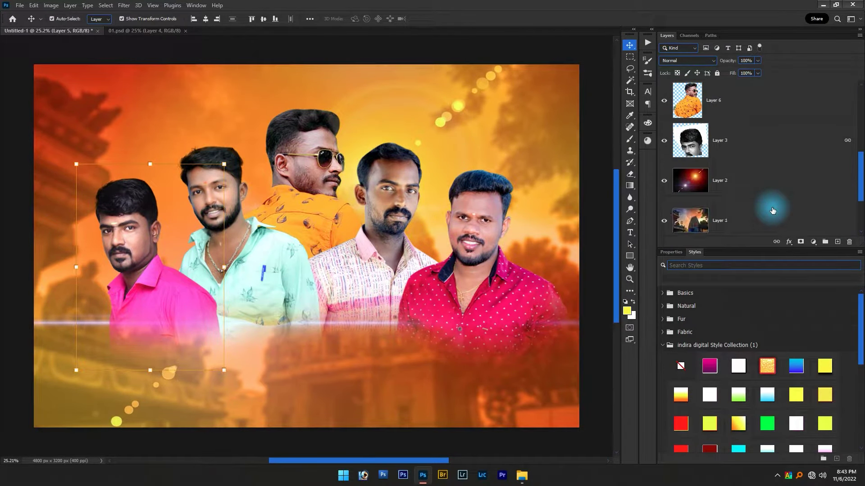
left_click(749, 140)
scroll(762, 140, "up", 3)
scroll(761, 139, "up", 1)
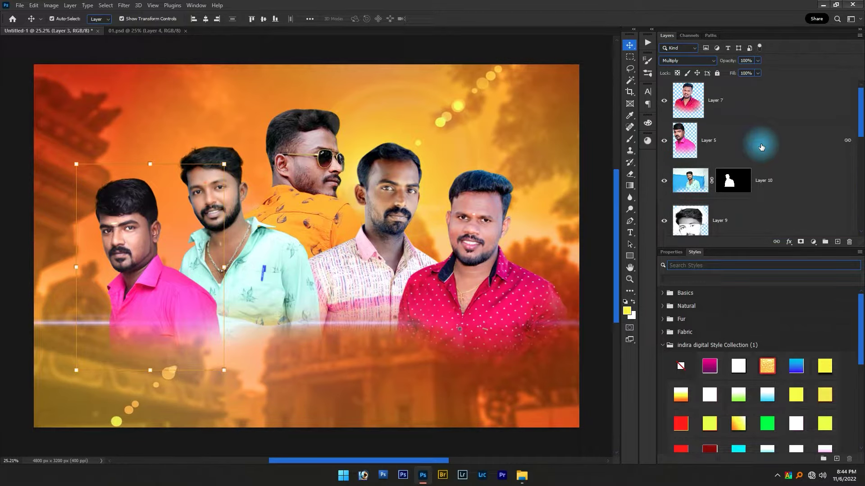
left_click(750, 107, "shift")
left_click_drag(759, 117, 785, 238)
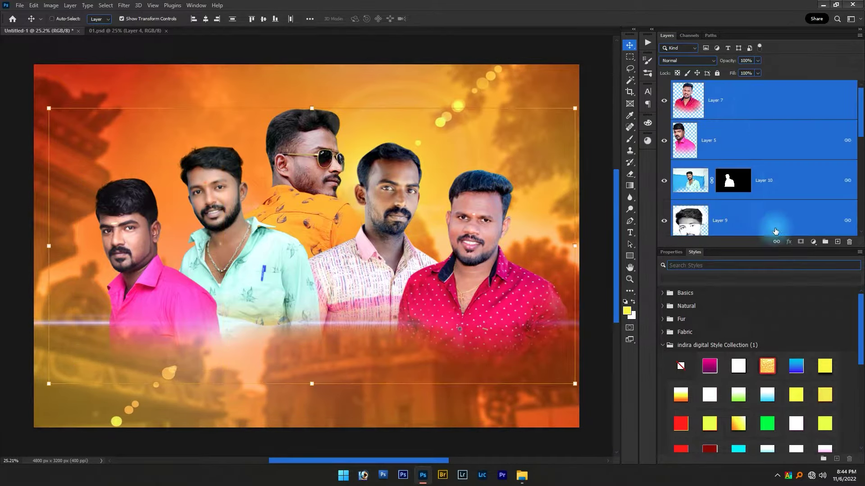
left_click(776, 243)
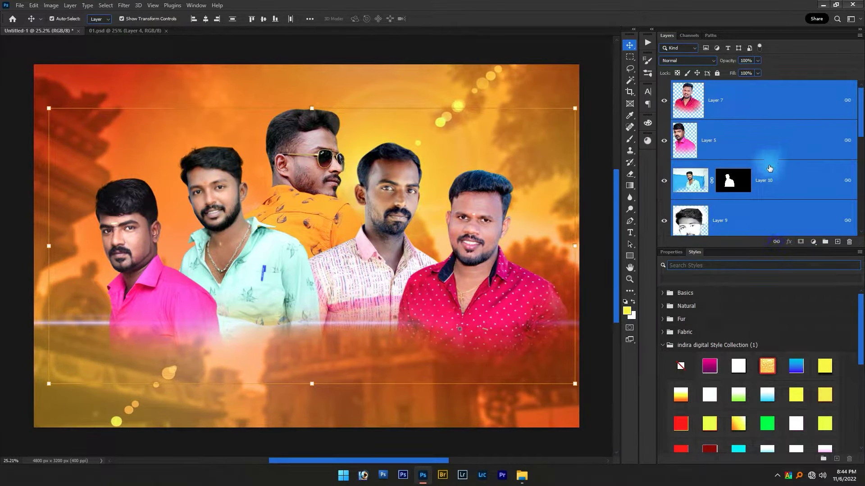
left_click(828, 244)
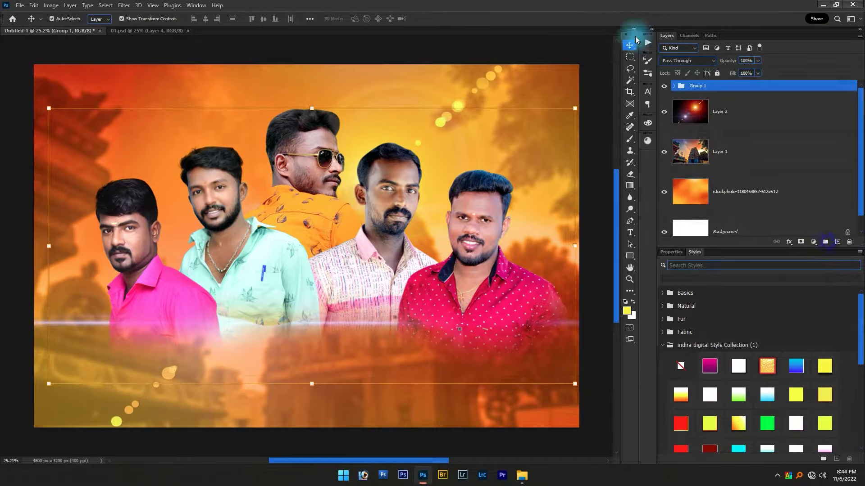
Move the Picture group of men about 150 px lower and check its visibility.
left_click(666, 87)
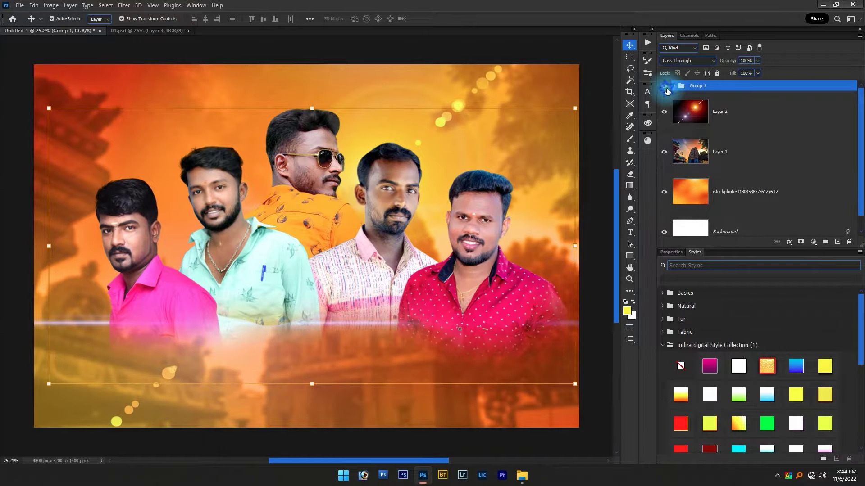
left_click_drag(355, 263, 358, 284)
scroll(736, 132, "up", 2)
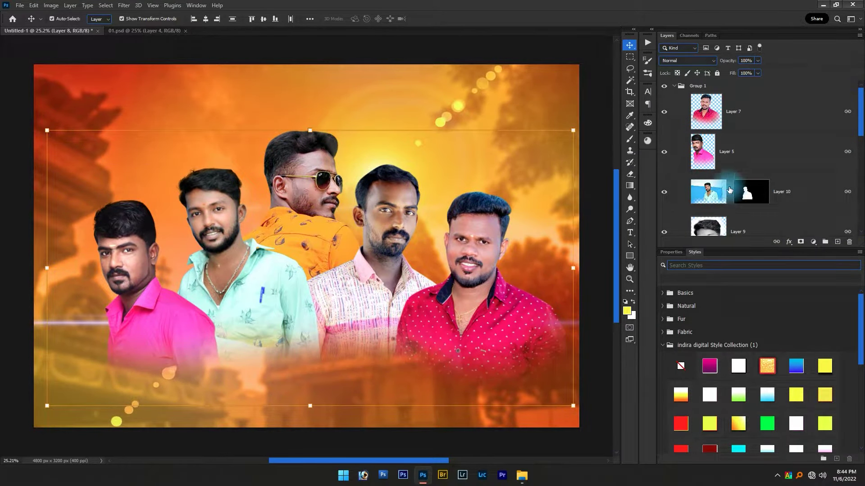
left_click(674, 88)
type("Picture")
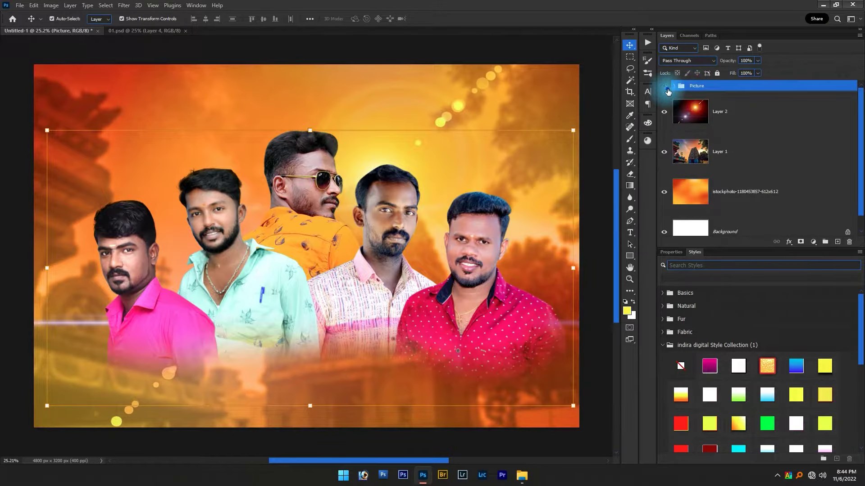
left_click(667, 89)
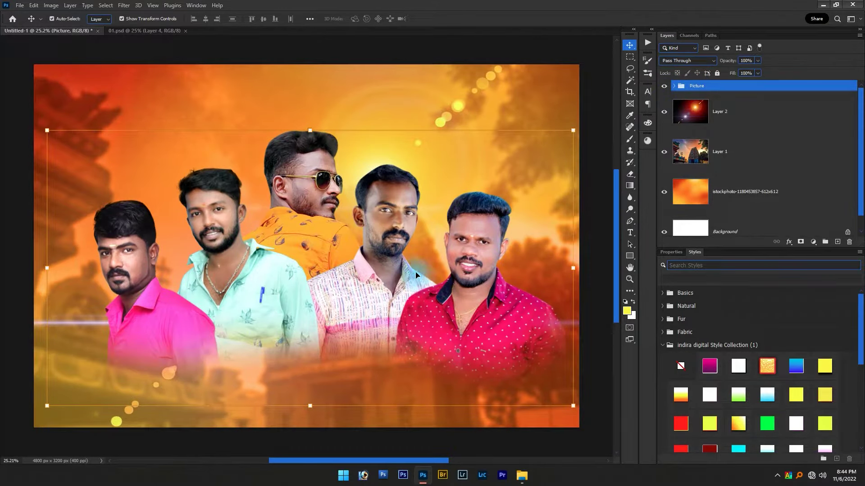
Fit the whole banner on screen, then switch to the 01.psd collage.
key("Tab")
scroll(262, 201, "up", 5)
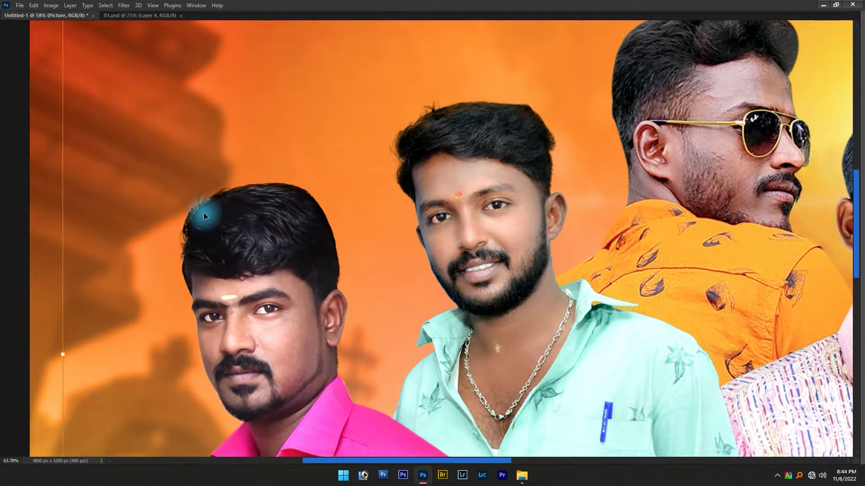
key("ctrl+0")
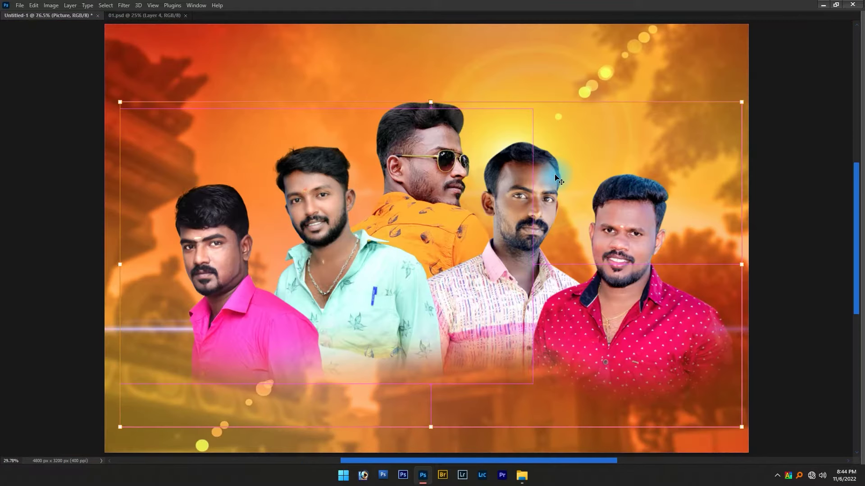
scroll(555, 174, "down", 2)
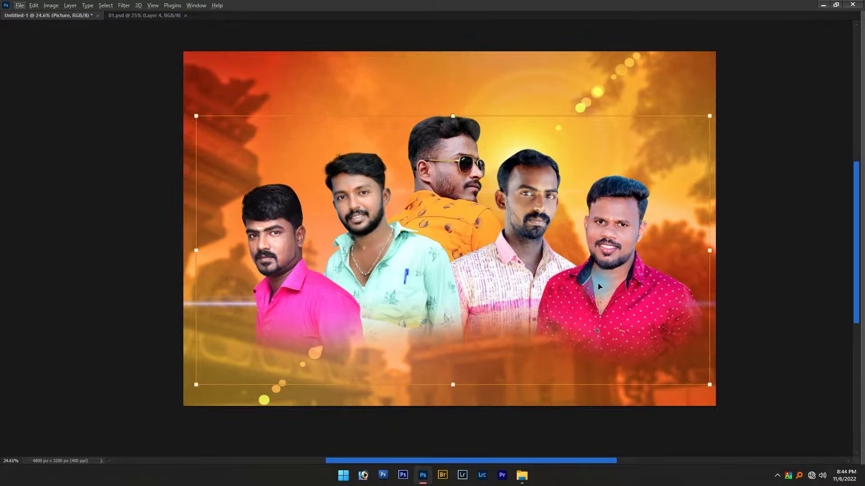
key("ctrl+Tab")
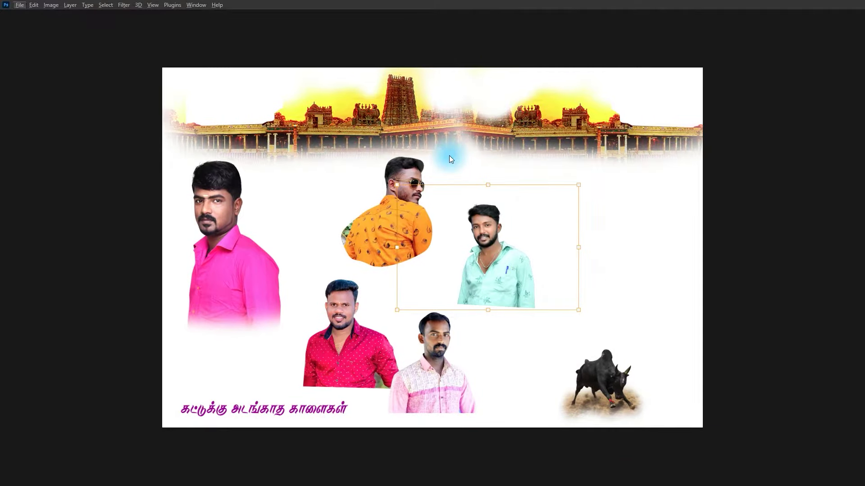
Float the 01.psd collage window beside the banner.
key("ctrl+alt+shift+i")
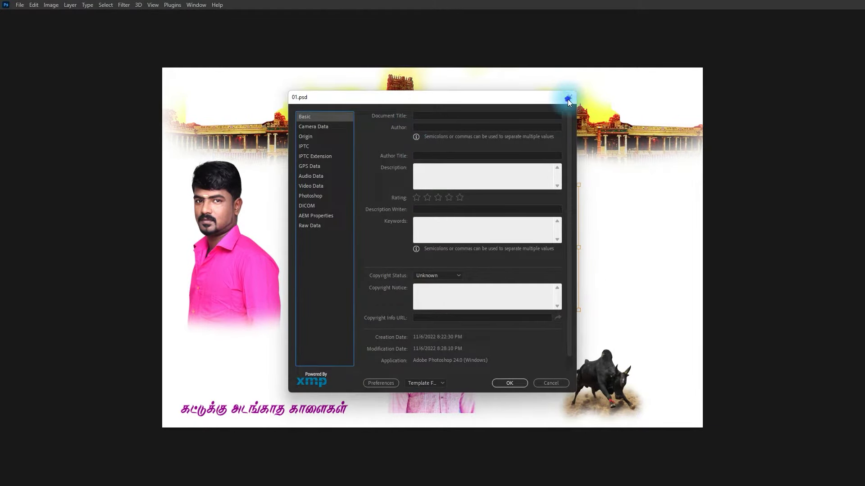
left_click(567, 98)
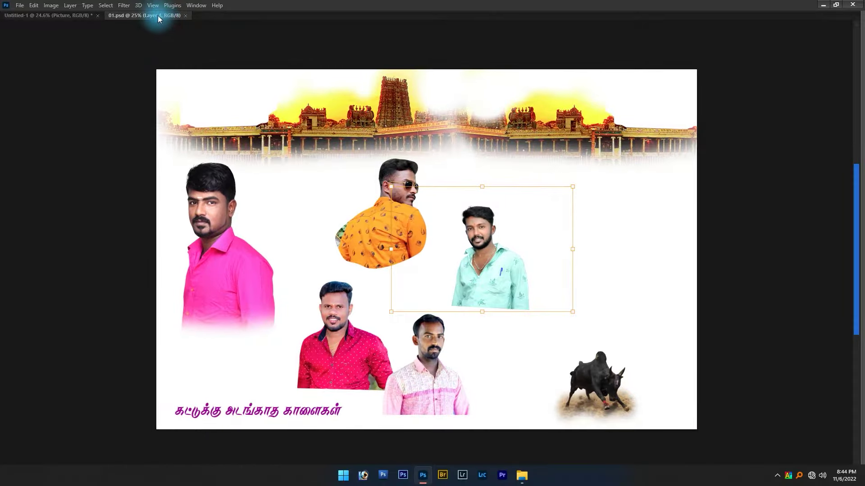
left_click_drag(158, 16, 419, 75)
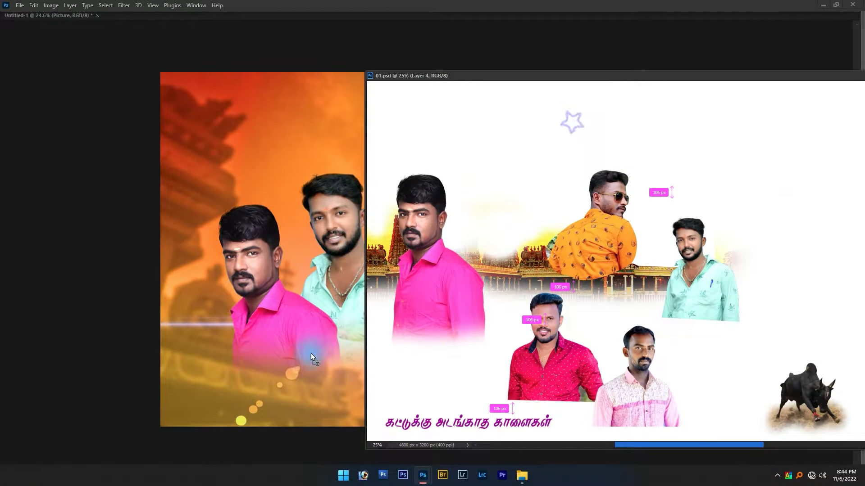
Drag the temple, bull and Tamil title into the banner, then close 01.psd.
left_click_drag(311, 353, 298, 361)
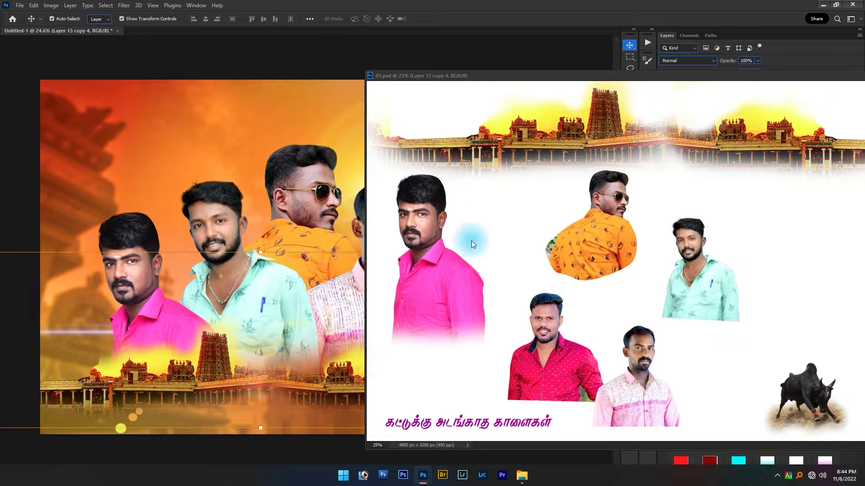
left_click_drag(834, 399, 118, 390)
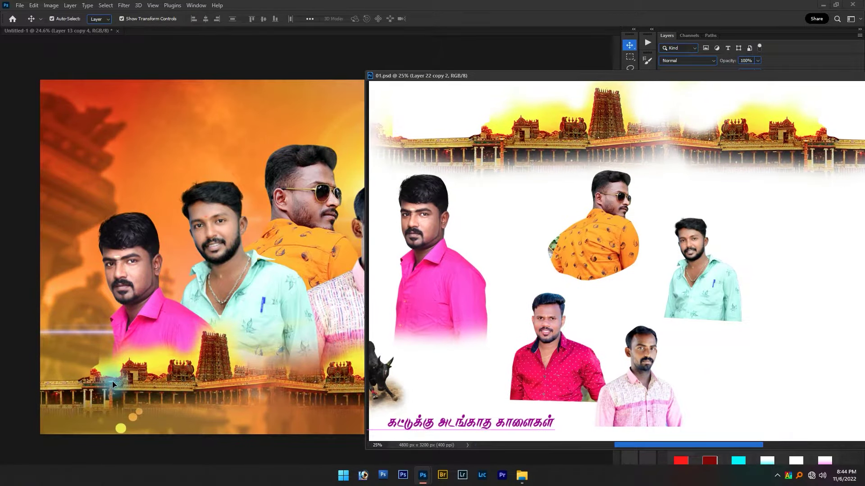
mouse_move(450, 427)
left_mouse_down()
mouse_move(451, 438)
mouse_move(276, 399)
mouse_move(333, 411)
left_mouse_up()
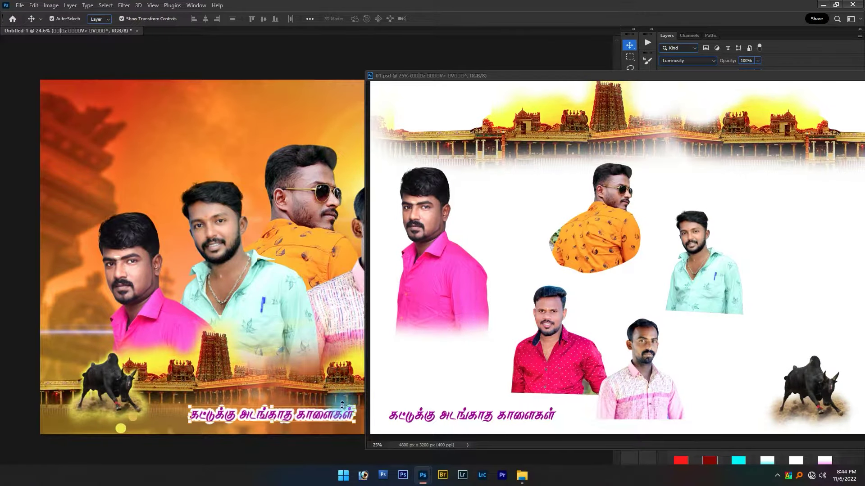
left_click(589, 237)
left_click_drag(594, 68, 387, 73)
left_click(551, 211)
left_click(701, 74)
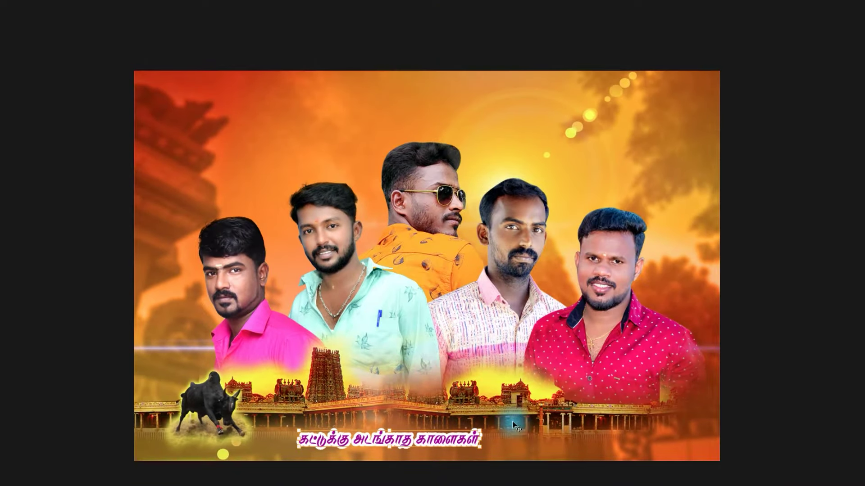
Enlarge and reposition the temple band, placing an enlarged bull in the bottom-left corner.
mouse_move(515, 421)
left_mouse_down()
mouse_move(564, 402)
mouse_move(545, 397)
left_mouse_up()
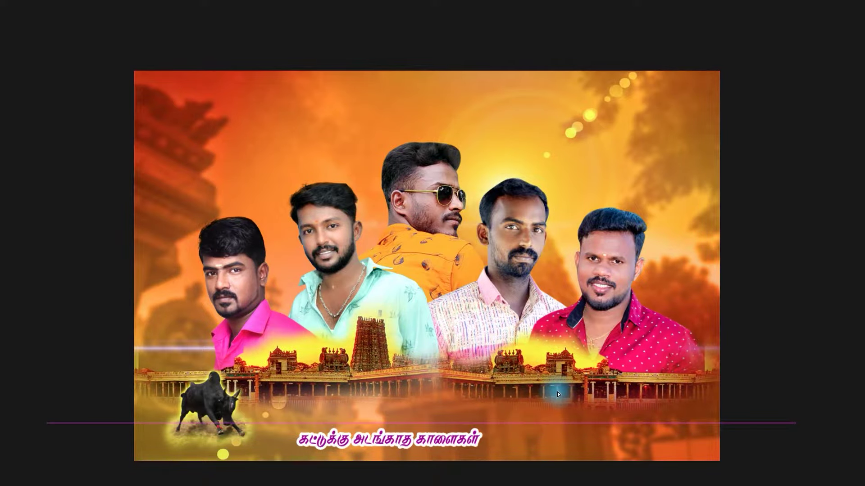
left_click_drag(782, 333, 828, 333)
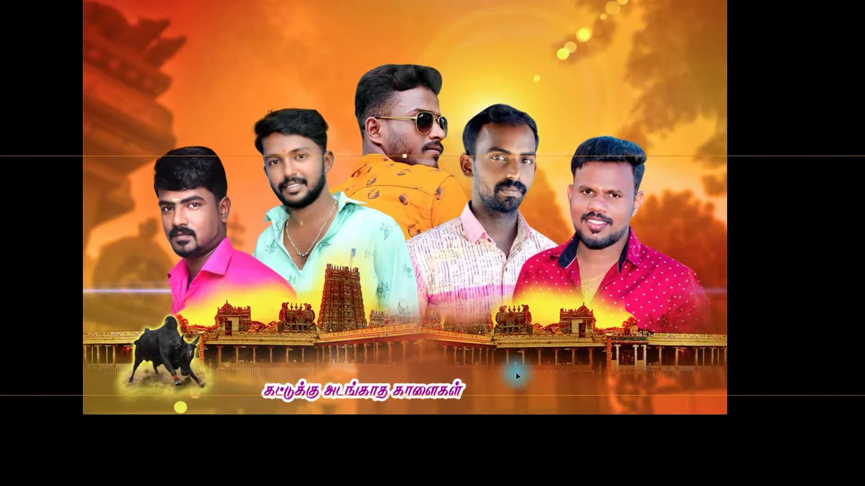
left_click_drag(504, 344, 505, 350)
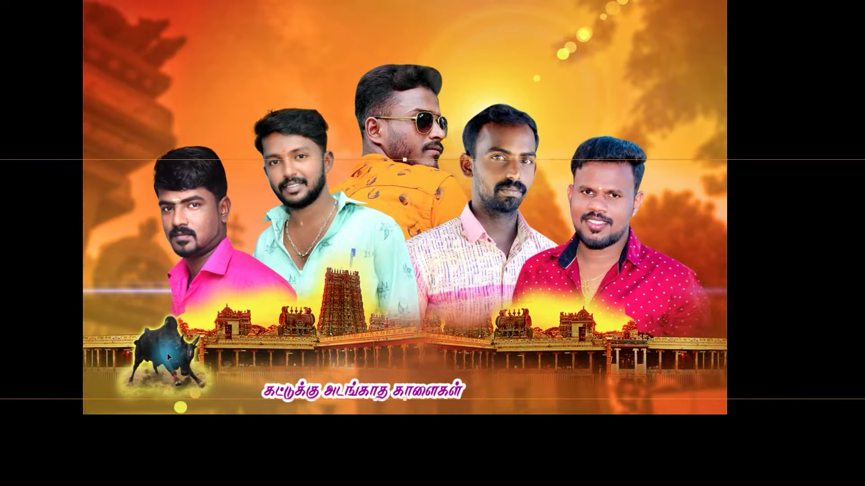
left_click_drag(167, 357, 136, 368)
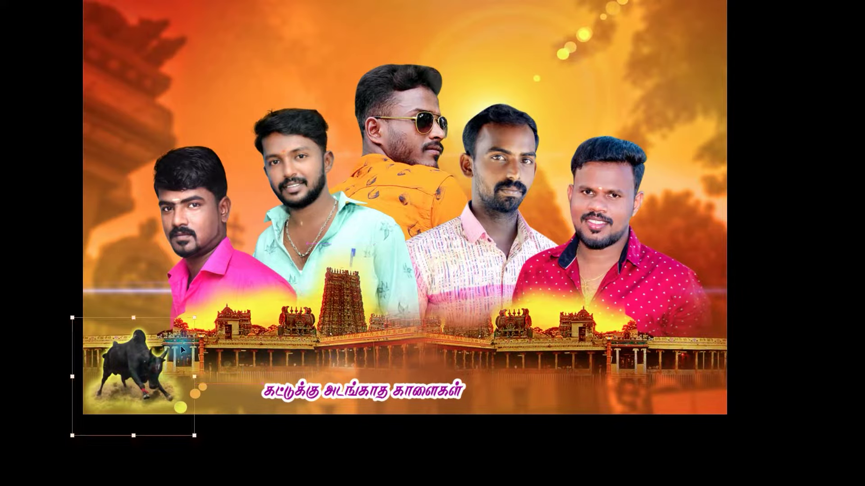
left_click_drag(194, 317, 230, 285)
left_click_drag(183, 349, 659, 355)
key("Return")
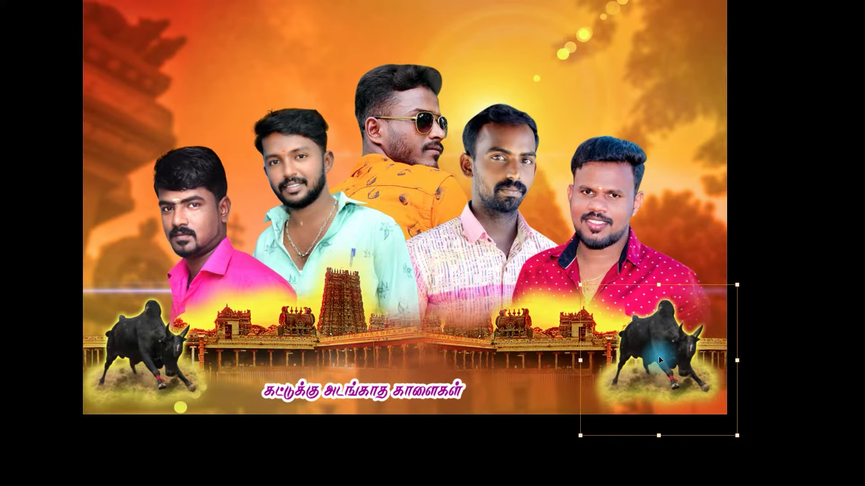
Flip the bottom-right bull horizontally and nudge it slightly right.
right_click(658, 355)
left_click(683, 343)
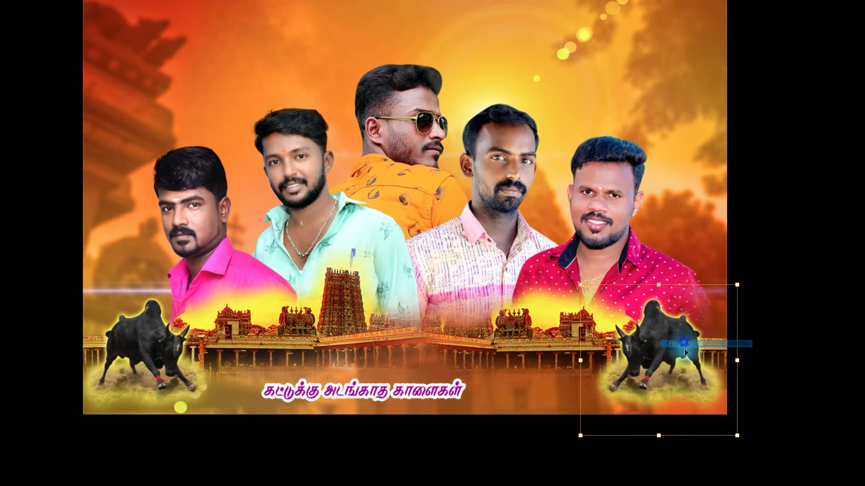
left_click_drag(683, 352, 688, 355)
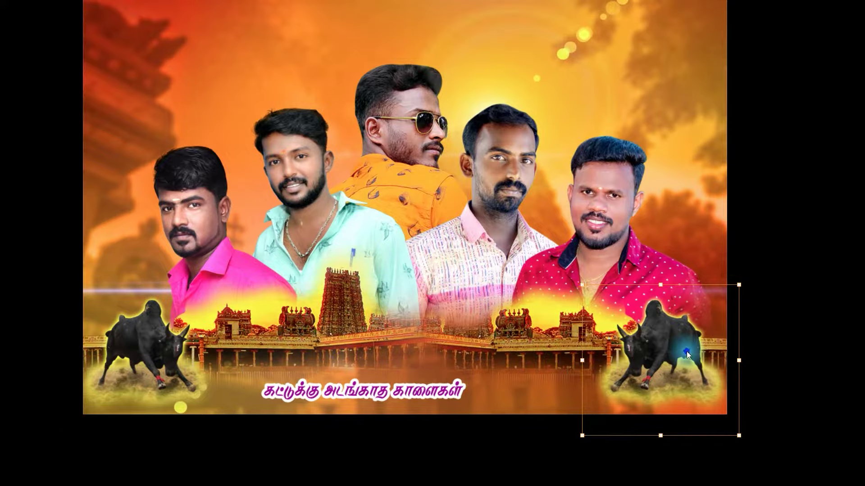
left_click(454, 363)
right_click(282, 336)
Apply an 8-pixel Gaussian blur to the temple strip and zoom out to view the banner.
key("f")
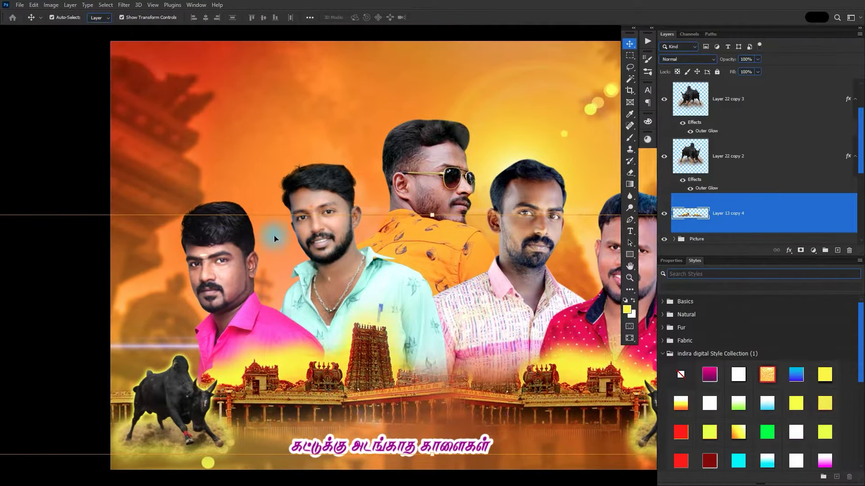
left_click(124, 4)
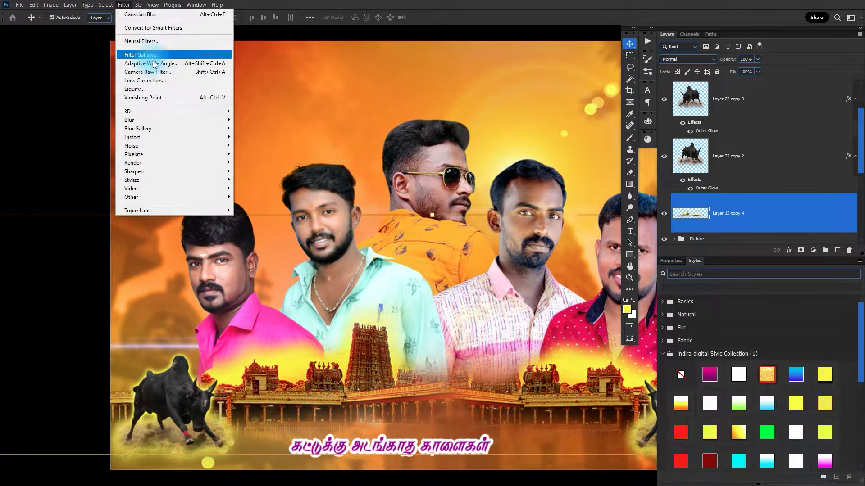
left_click(295, 154)
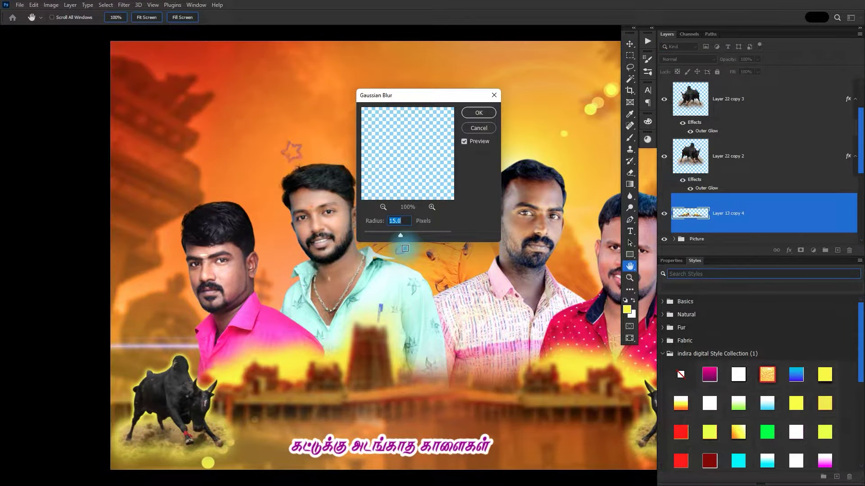
left_click(386, 235)
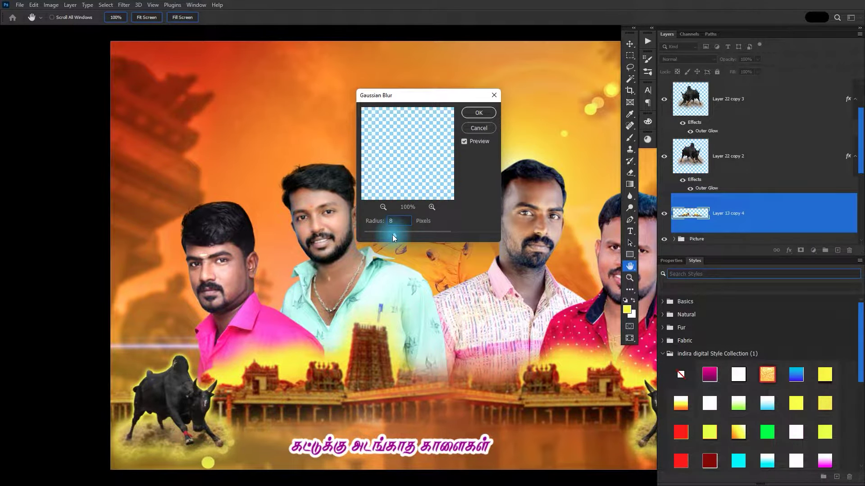
key("Return")
key("f")
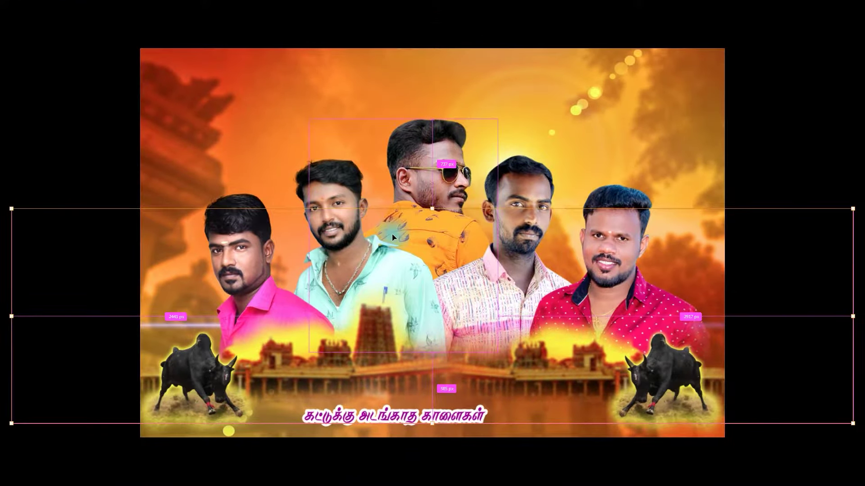
key("ctrl+minus")
key("Return")
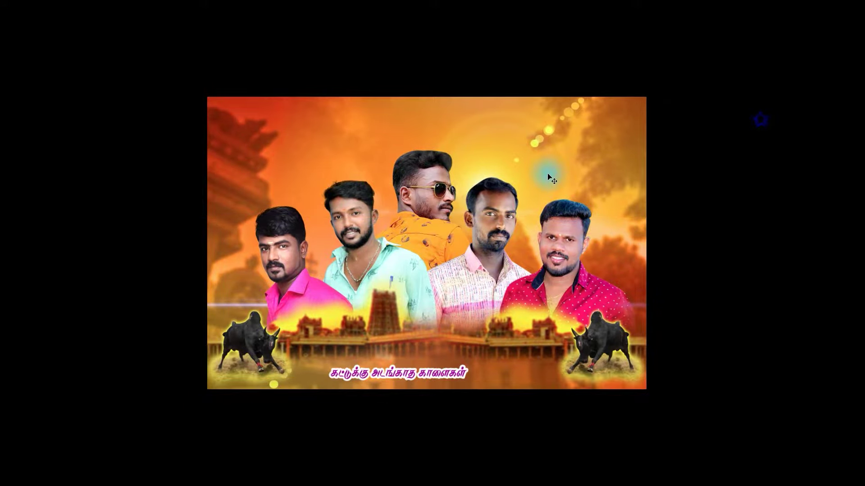
key("alt+Tab")
key("Tab")
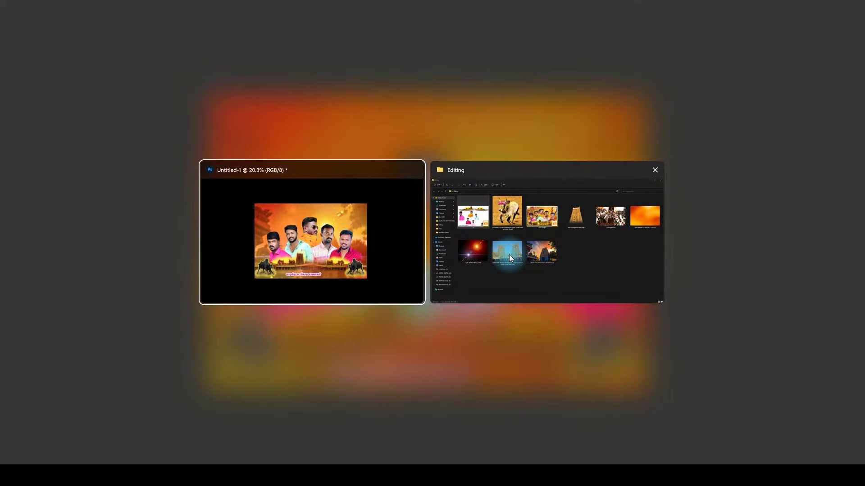
key("alt+Tab")
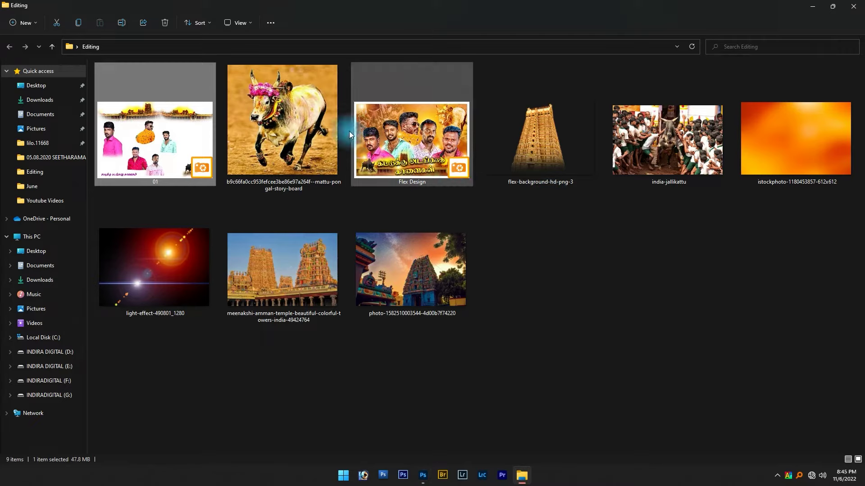
left_click(266, 138)
left_click(677, 151)
double_click(683, 163)
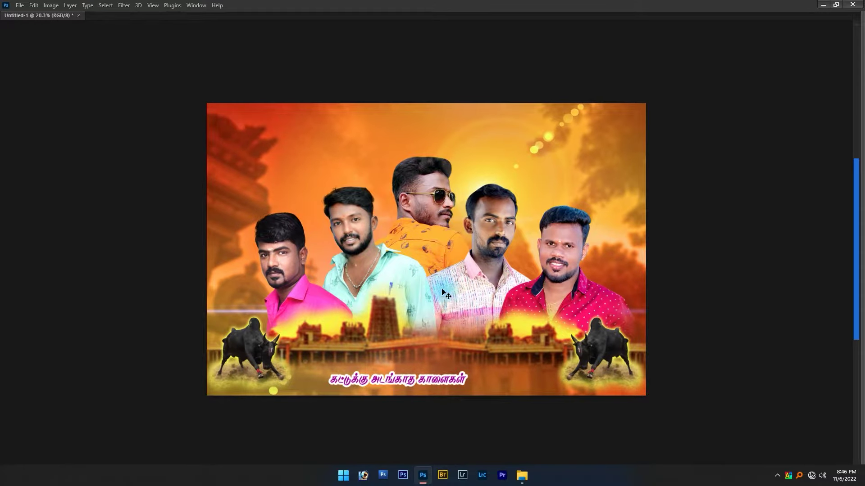
key("Tab")
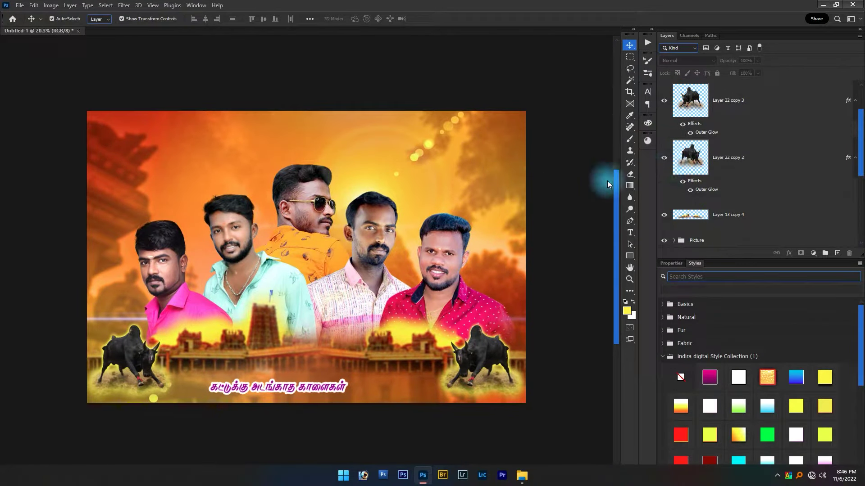
Open the india-jallikattu photo and copy it into the banner above Layer 1.
scroll(735, 165, "down", 4)
left_click(714, 147)
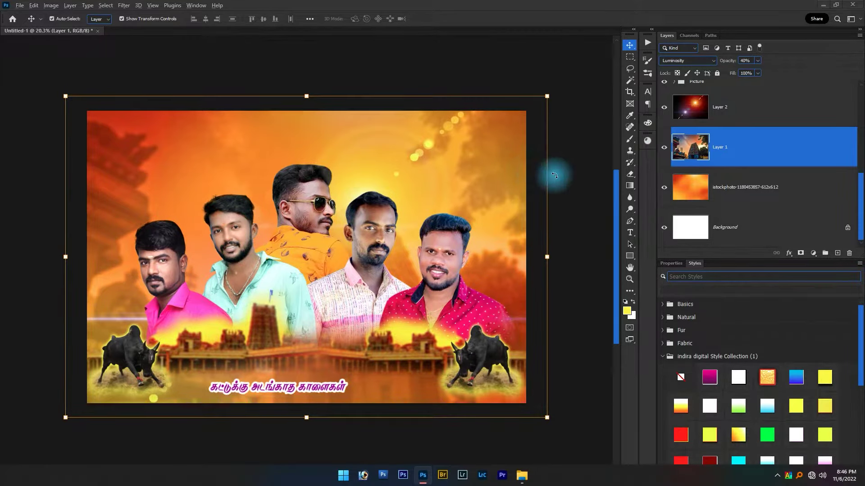
key("alt+Tab")
left_click_drag(667, 158, 422, 31)
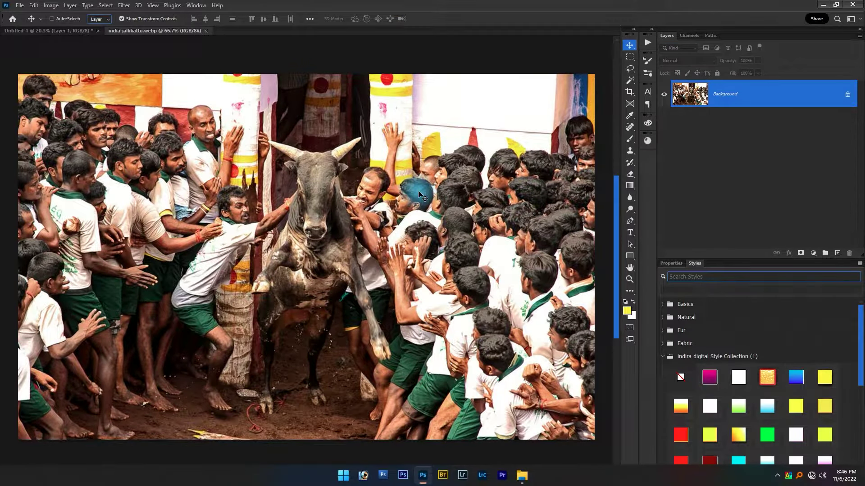
mouse_move(421, 196)
left_mouse_down()
mouse_move(57, 31)
mouse_move(131, 151)
left_mouse_up()
Enlarge, tilt and position the jallikattu photo in the banner's top-left corner.
mouse_move(221, 210)
left_mouse_down()
mouse_move(266, 238)
mouse_move(273, 228)
left_mouse_up()
left_click_drag(180, 171, 212, 202)
left_click_drag(283, 83, 301, 70)
left_click_drag(251, 110, 256, 123)
key("Return")
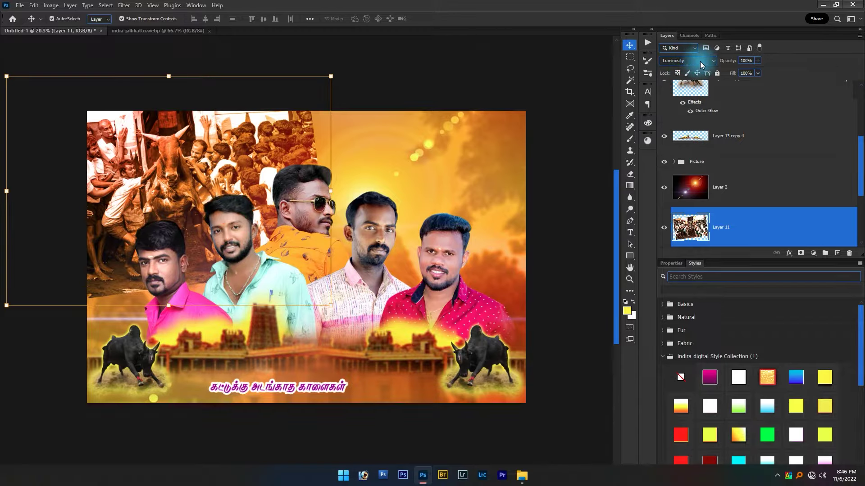
Try erasing the crowd photo's lower edge, undoing the last stroke.
key("e")
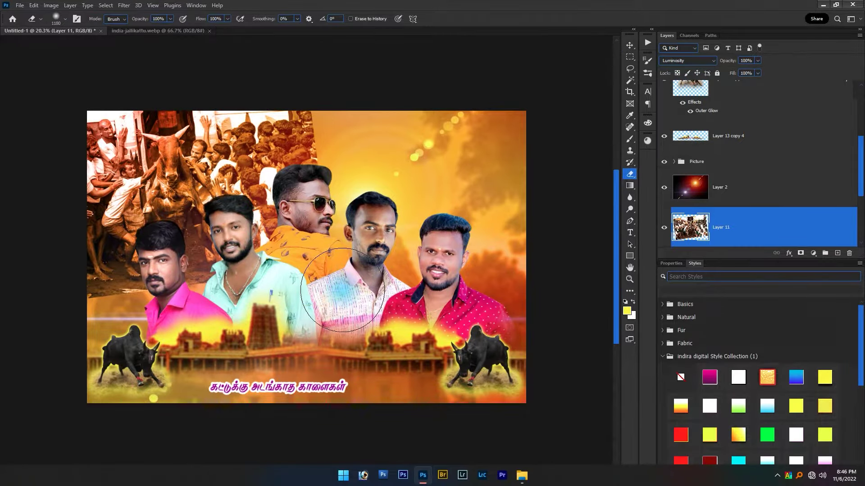
left_click_drag(387, 230, 342, 289)
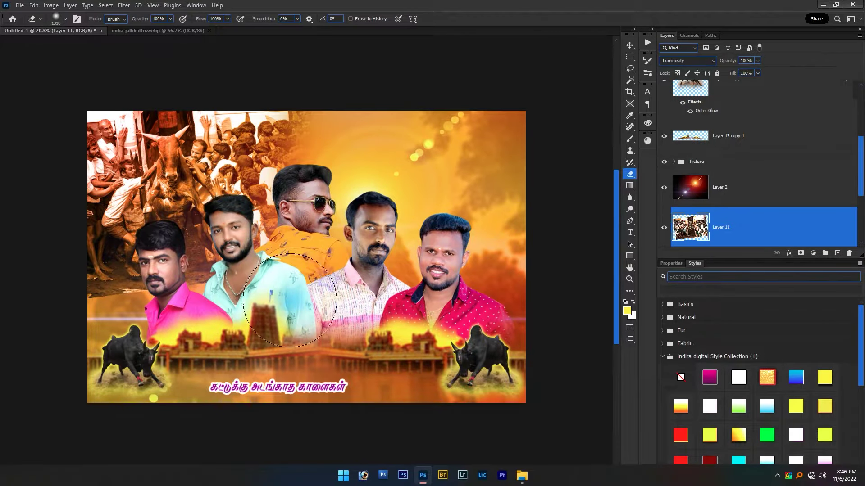
left_click_drag(120, 332, 113, 288)
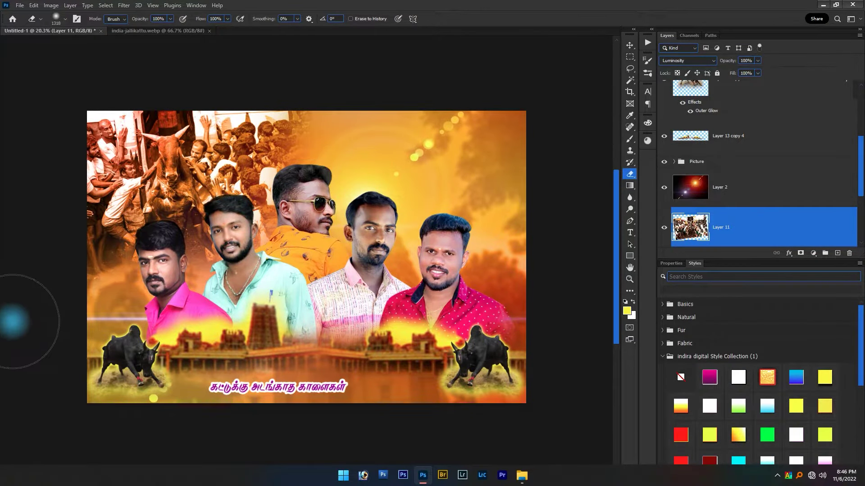
key("ctrl+z")
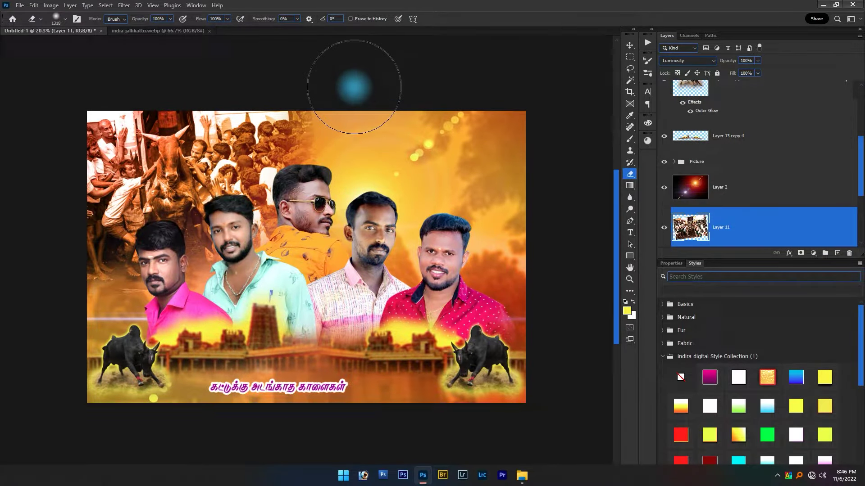
Set the crowd photo layer to 50% opacity and close the india-jallikattu document.
key("v")
scroll(171, 186, "up", 2)
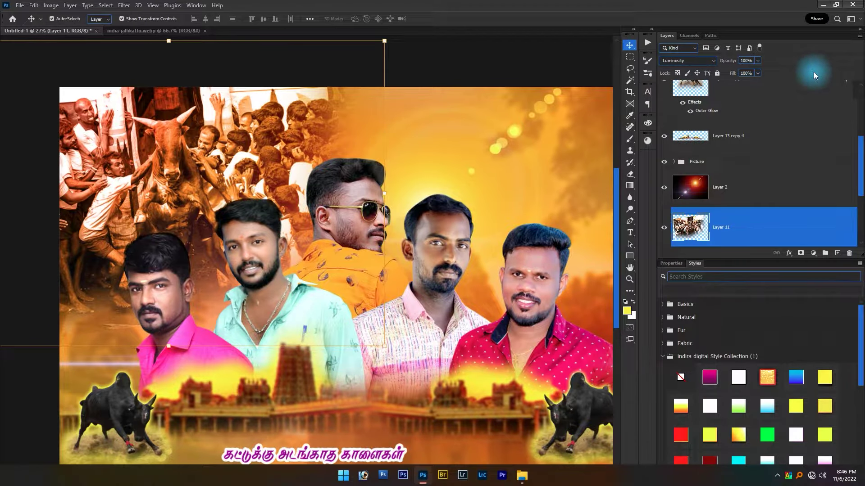
key("5")
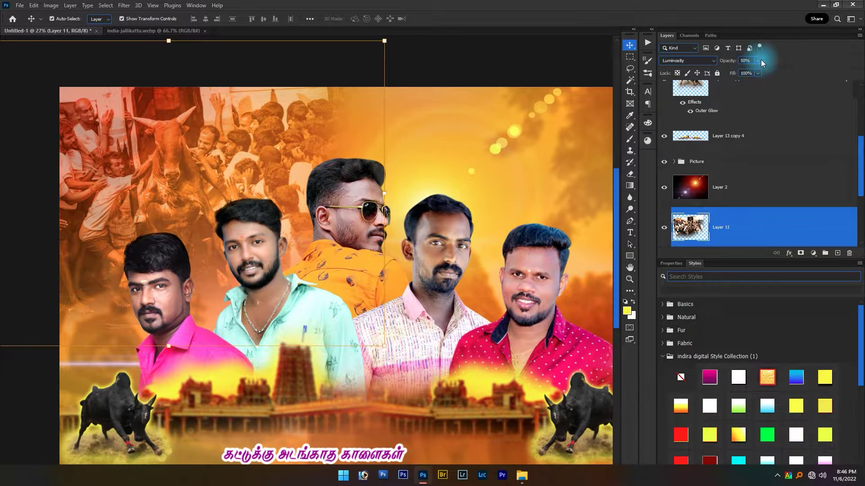
scroll(271, 180, "down", 5)
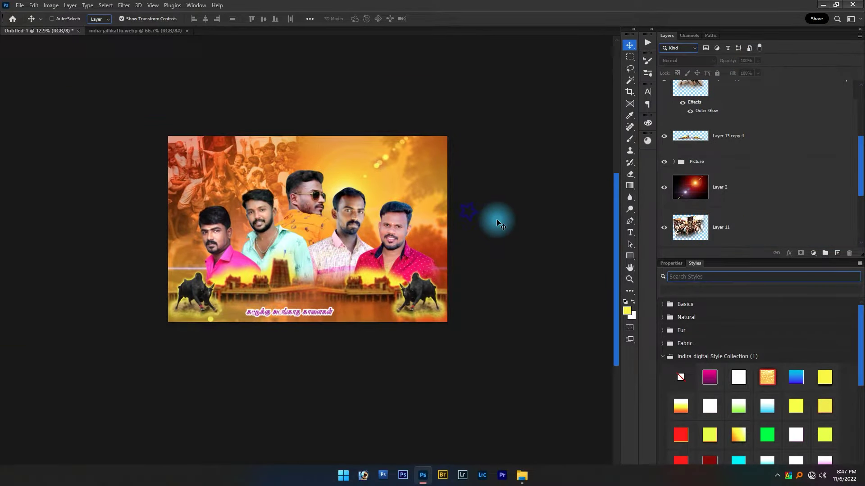
key("ctrl+Tab")
key("ctrl+w")
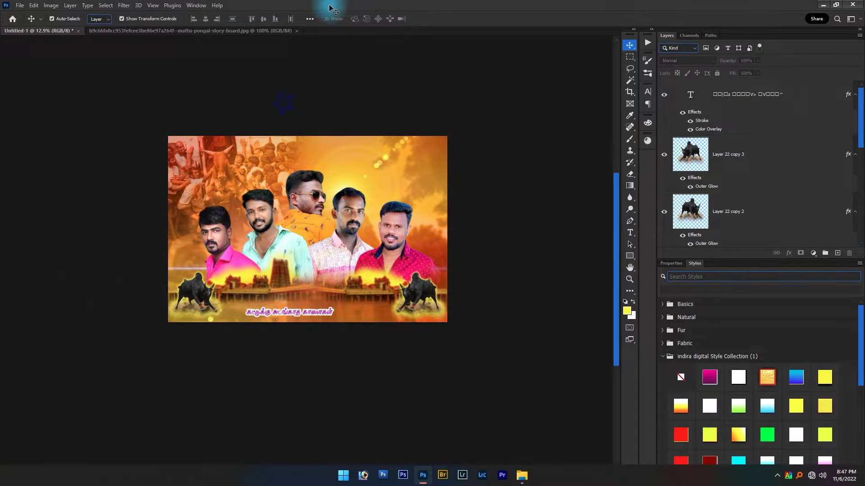
Paste the mattu-pongal bull photo into the banner, enlarged about four times at the upper right.
left_click_drag(295, 169, 328, 7)
key("ctrl+a")
key("ctrl+c")
key("ctrl+w")
scroll(310, 219, "up", 2)
key("ctrl+v")
mouse_move(309, 220)
left_mouse_down()
mouse_move(320, 270)
mouse_move(403, 152)
left_mouse_up()
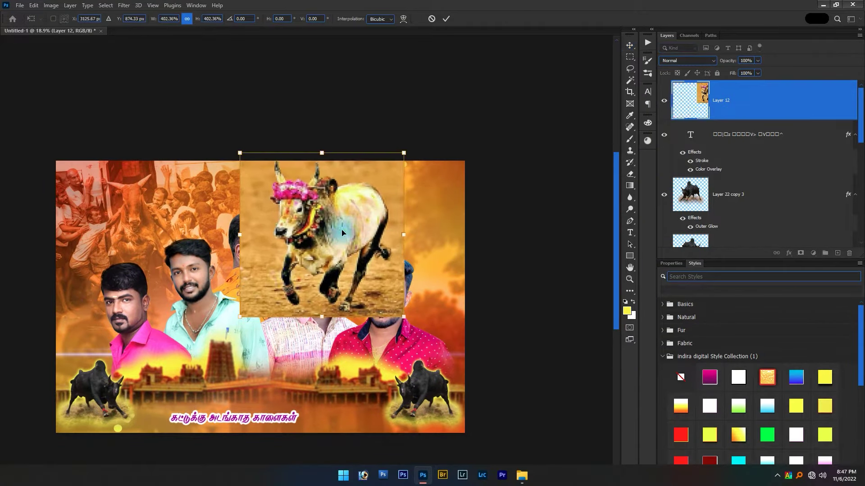
left_click_drag(342, 233, 416, 240)
key("Return")
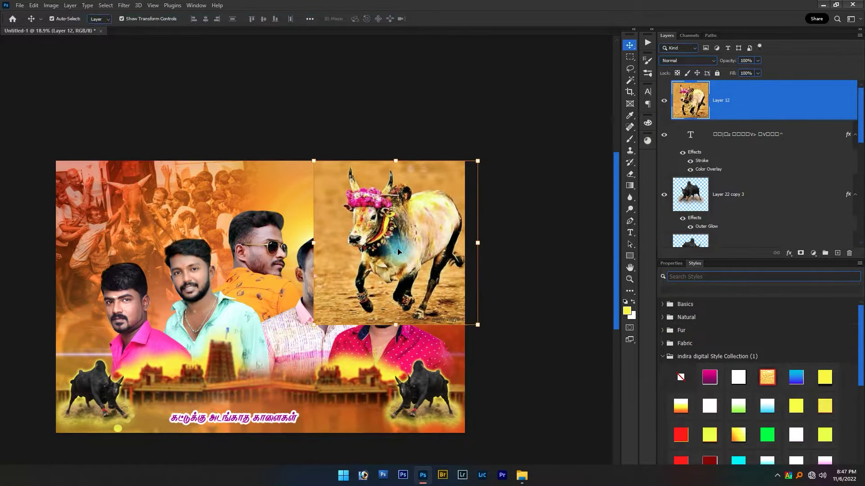
Place the bull layer below the men, set it to Luminosity blend and 50% opacity.
key("ctrl+shift+bracketleft")
key("ctrl+bracketright")
key("ctrl+bracketright")
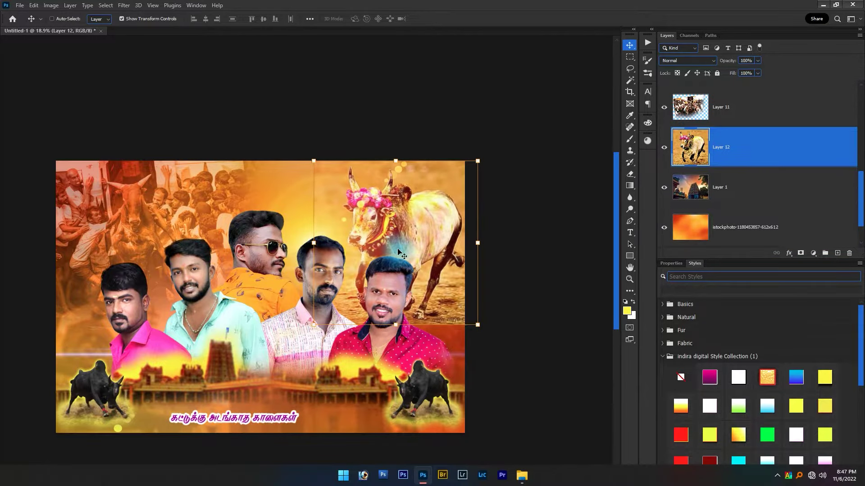
key("ctrl+bracketright")
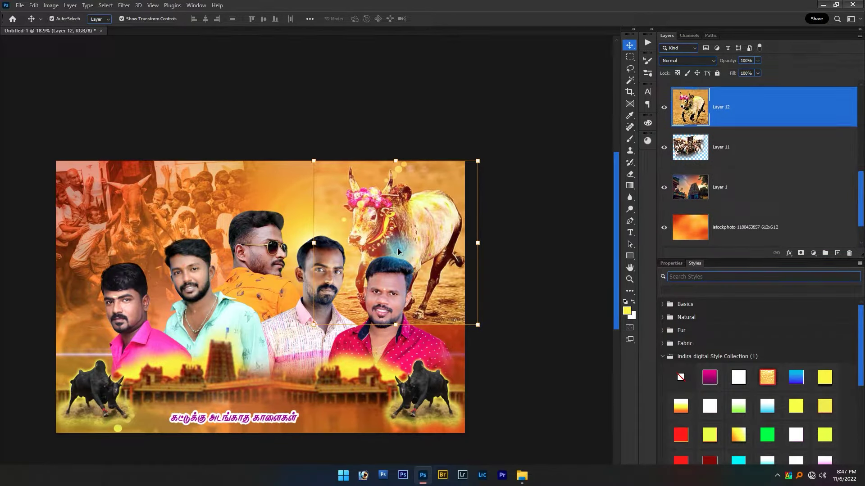
key("alt+shift+y")
key("5")
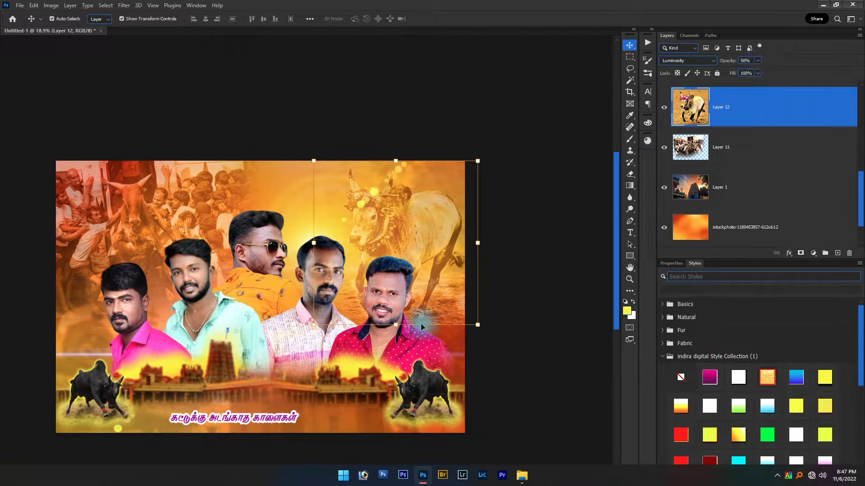
Erase the lower part of the faded bull and shift it slightly left.
key("e")
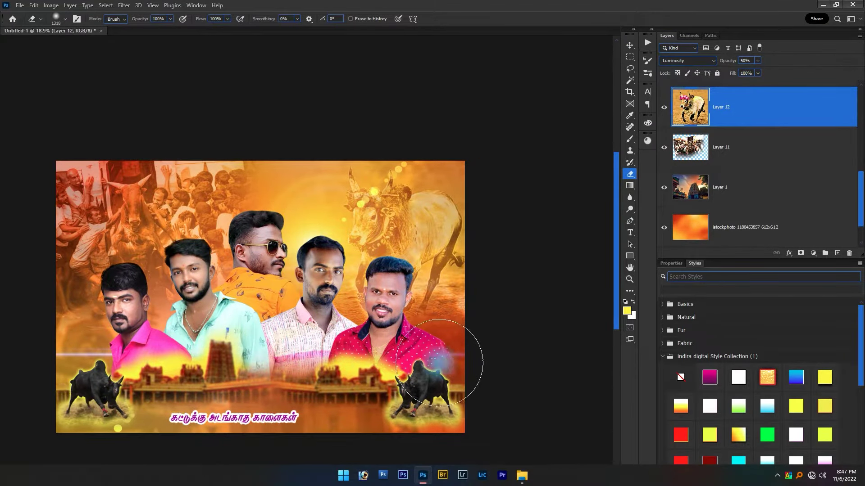
left_click_drag(269, 223, 317, 374)
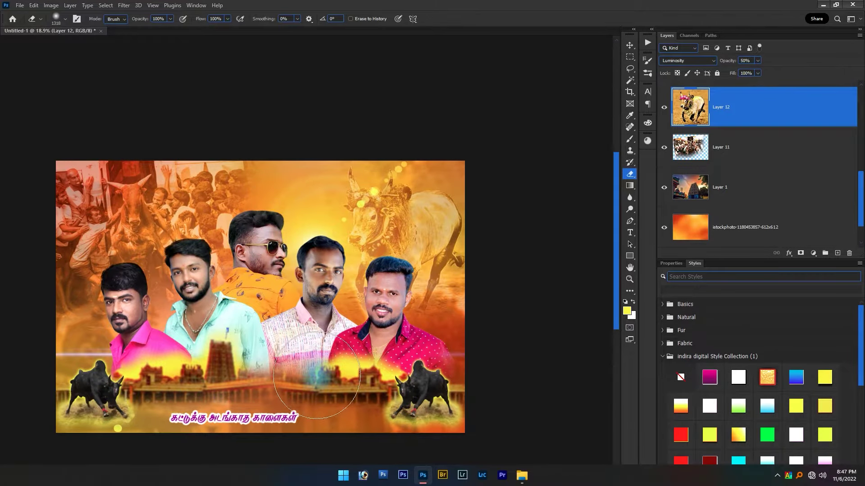
key("v")
left_click(481, 160)
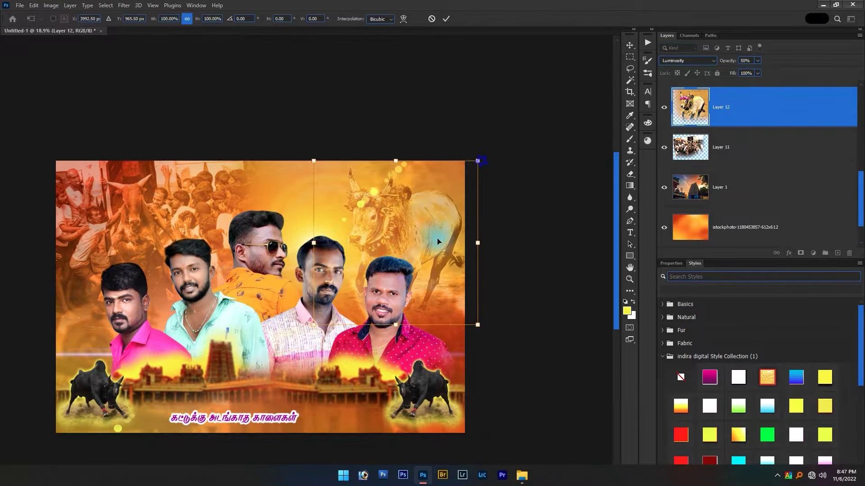
left_click_drag(444, 236, 419, 251)
key("Return")
Select the bull layer and nudge it into place with Free Transform (Ctrl+T).
key("e")
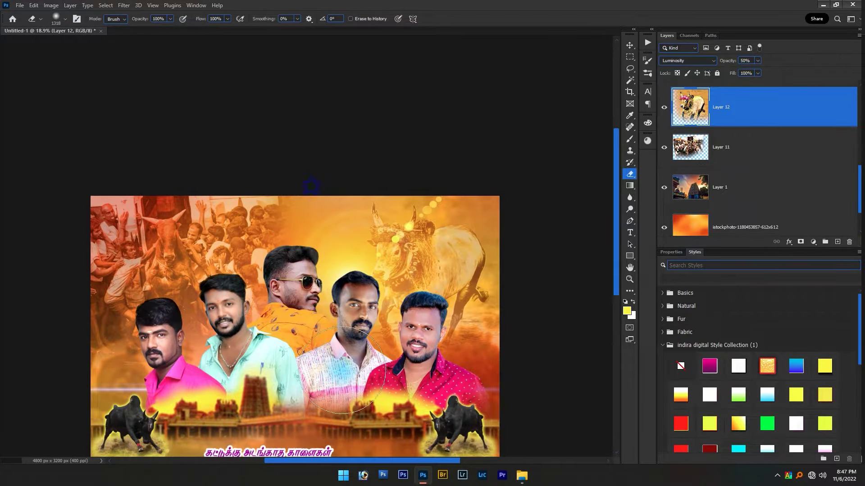
key("v")
left_click(419, 255)
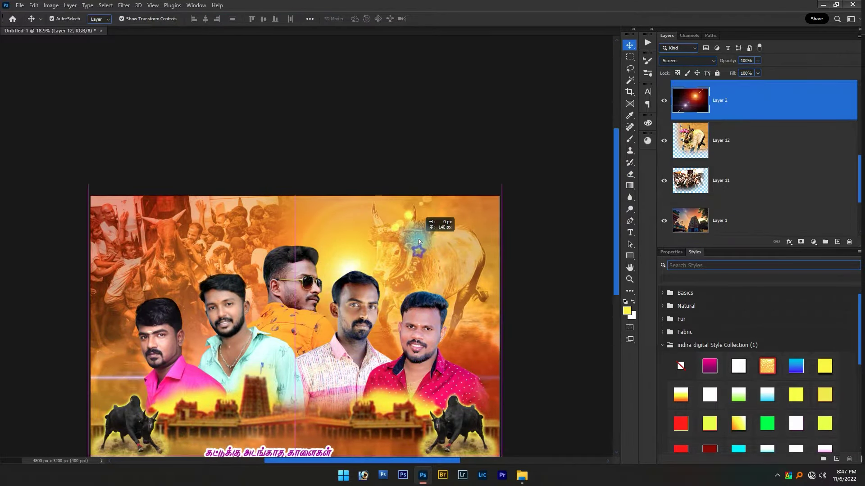
left_click(716, 140)
key("ctrl+t")
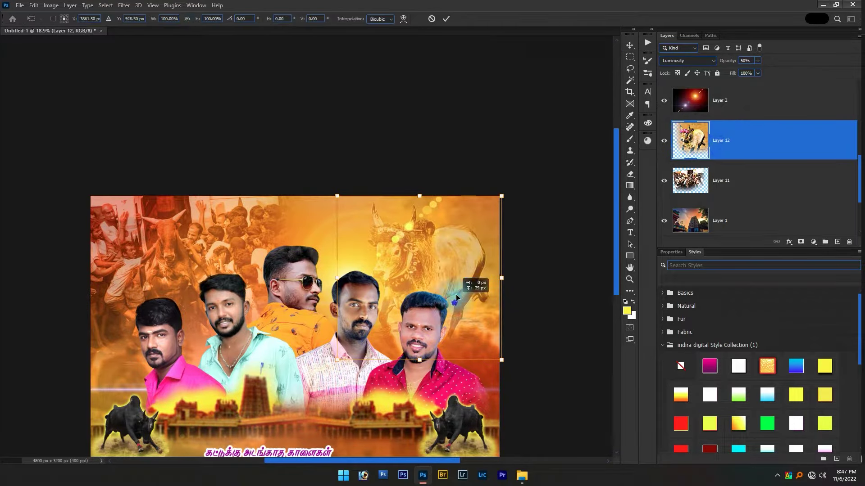
left_click_drag(455, 298, 461, 298)
left_click_drag(426, 276, 433, 280)
key("Return")
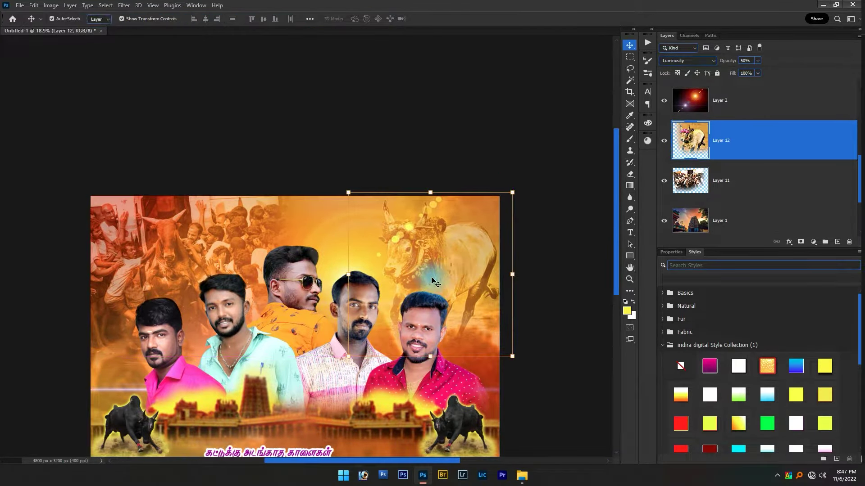
Deselect and preview the whole banner with the panels hidden.
scroll(496, 270, "down", 1)
left_click(503, 290)
key("Tab")
key("ctrl+0")
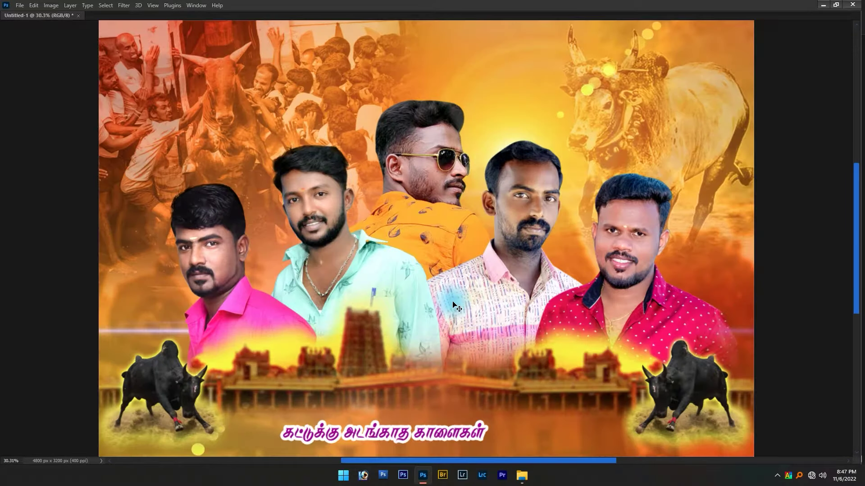
key("ctrl+minus")
Bring the panels back and select the crowd photo layer, then the Tamil caption text layer.
left_click(294, 156)
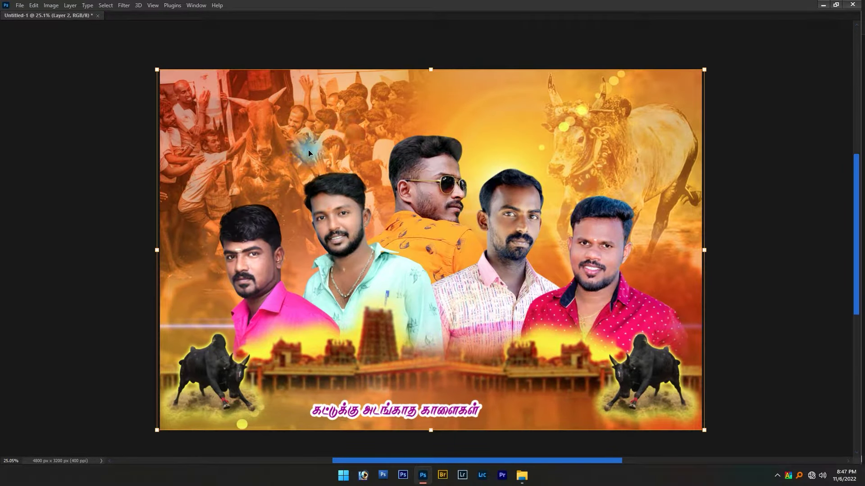
scroll(308, 152, "down", 1)
key("Tab")
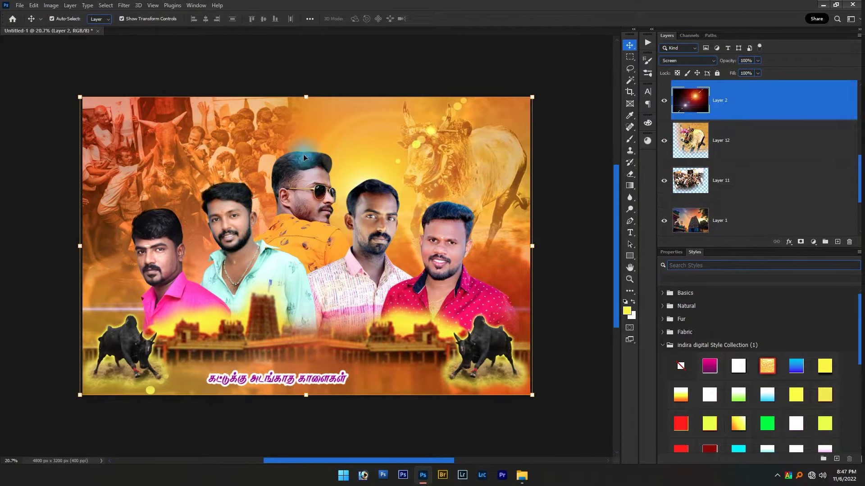
left_click(723, 182)
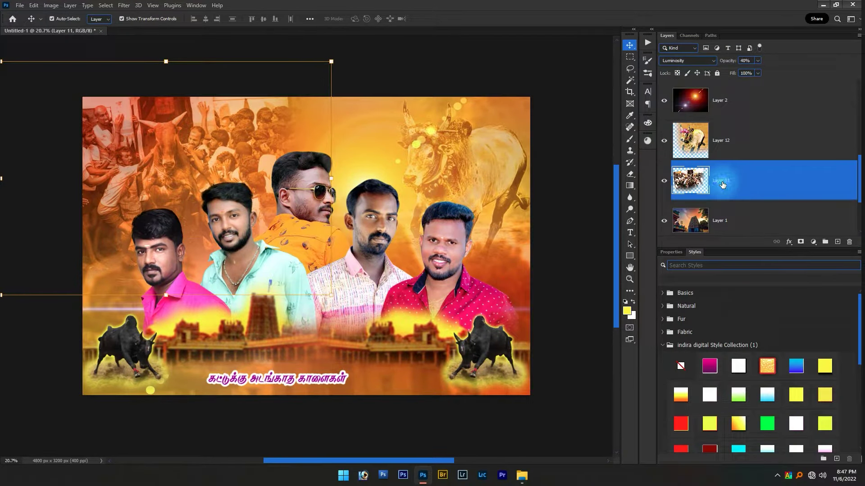
left_click(590, 273)
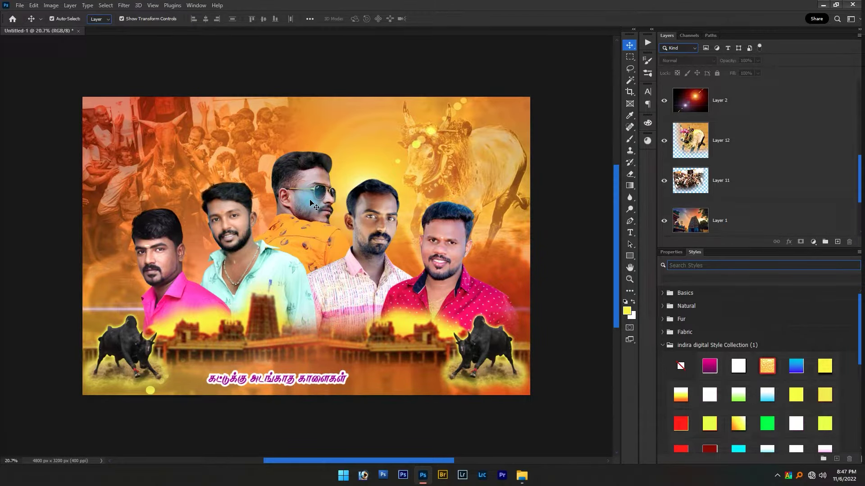
left_click(268, 388)
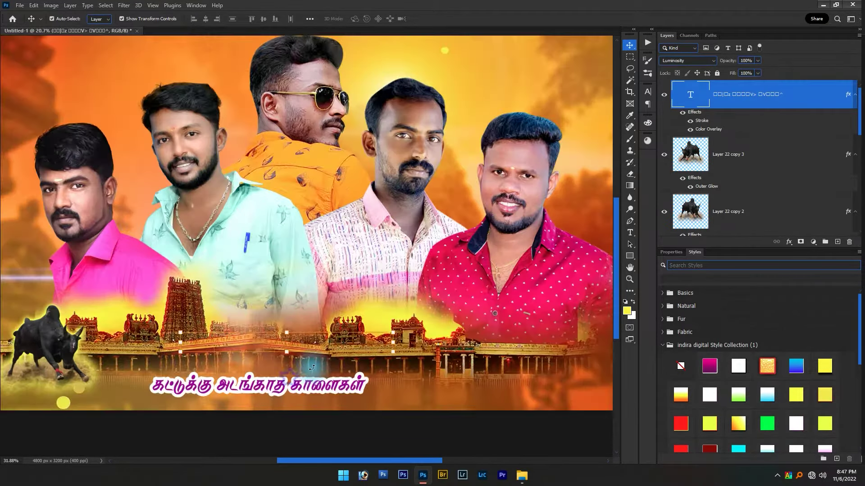
Duplicate the caption below the original and delete the last word from the upper line.
scroll(289, 383, "up", 3)
left_click_drag(316, 367, 342, 315)
left_click_drag(336, 283, 338, 337)
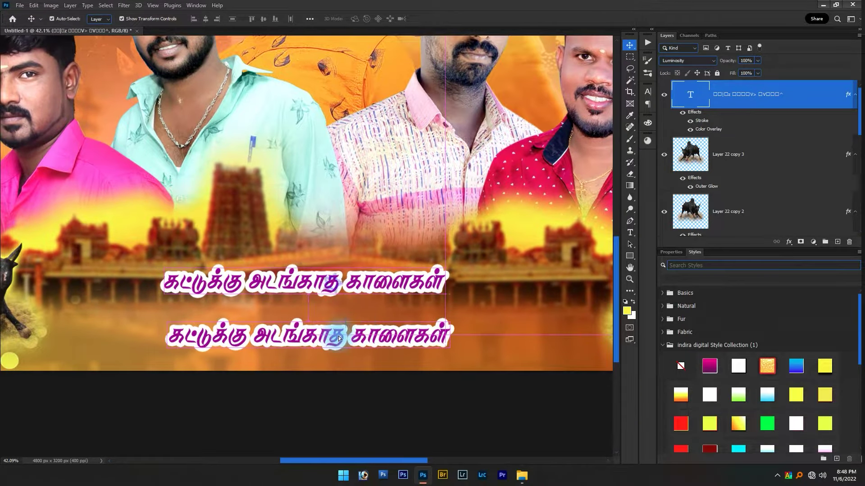
double_click(339, 292)
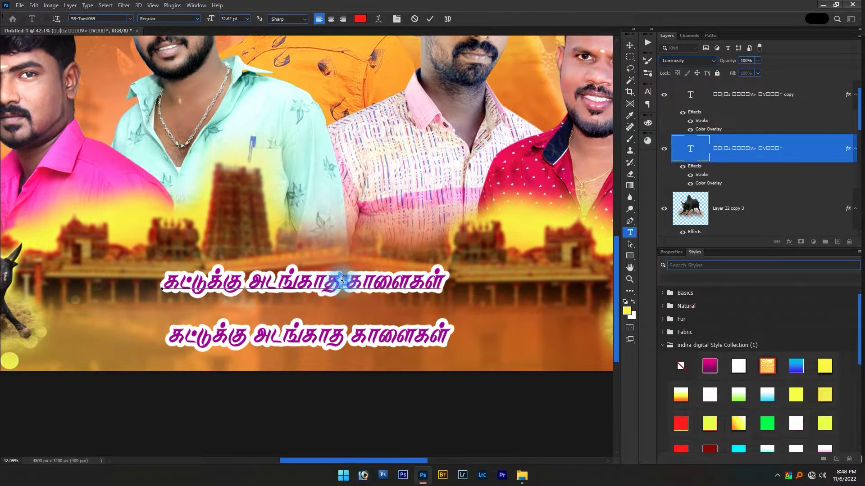
left_click_drag(342, 279, 445, 281)
key("BackSpace")
key("ctrl+Return")
key("v")
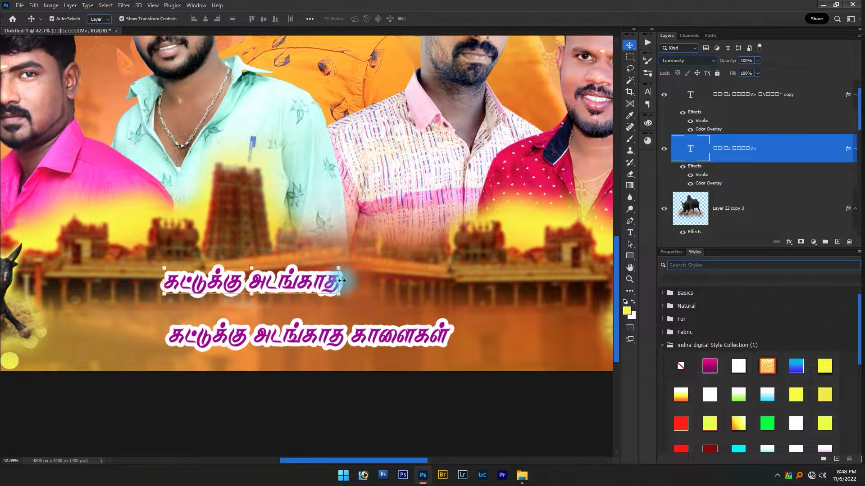
Edit the lower caption copy so only காளைகள் remains.
double_click(356, 336)
key("shift+Home")
key("BackSpace")
key("ctrl+Return")
key("v")
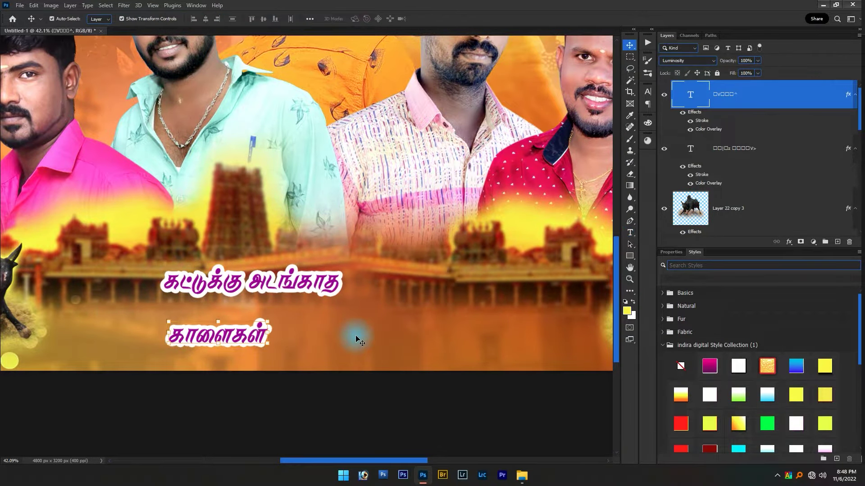
scroll(356, 339, "down", 3)
key("alt+bracketleft")
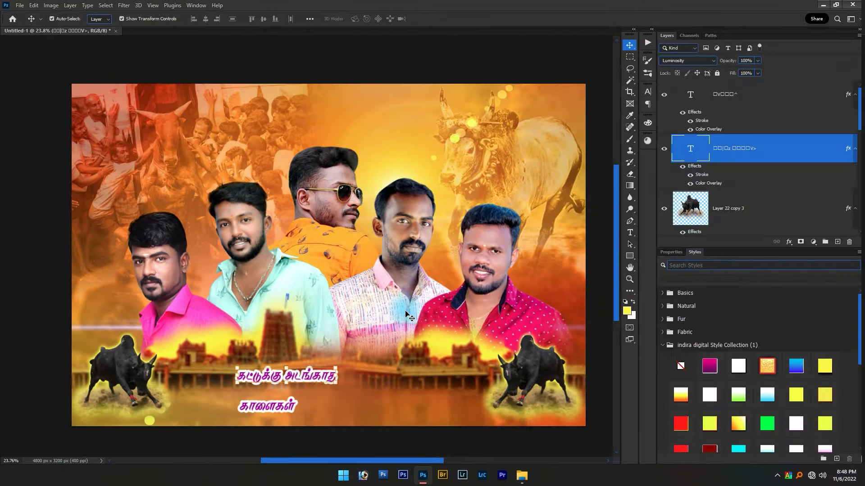
Enlarge the upper caption line and the காளைகள் line, nudging காளைகள் up and right.
left_click_drag(338, 377, 403, 363)
key("Return")
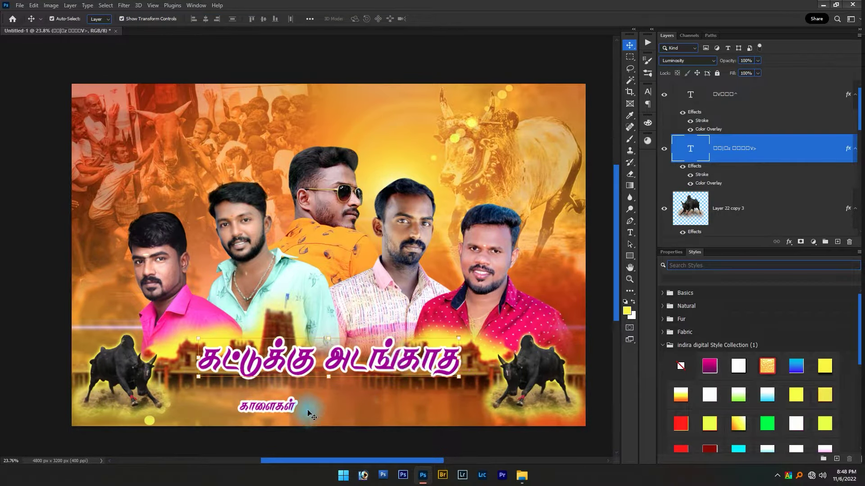
left_click(288, 408)
left_click_drag(299, 407, 400, 406)
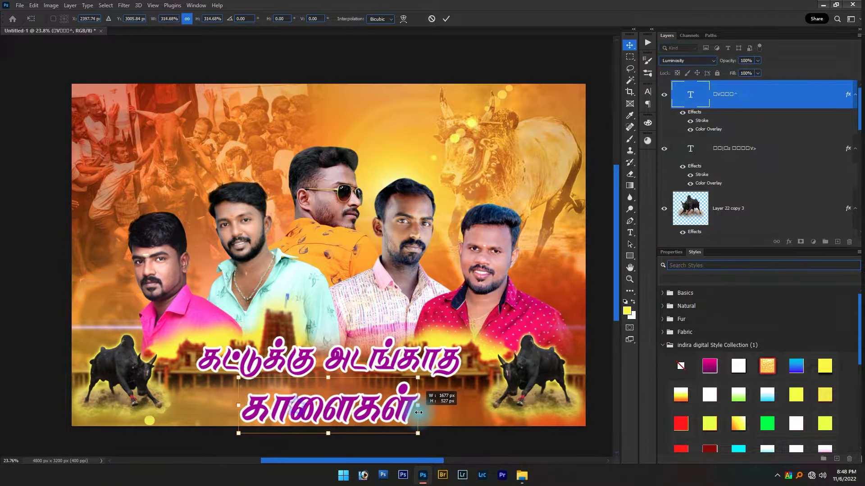
left_click_drag(335, 417, 344, 410)
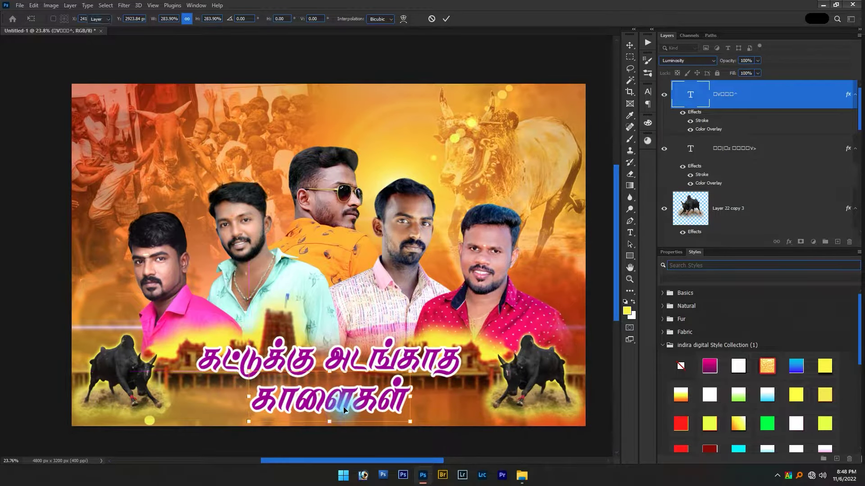
key("Return")
Shrink the upper line slightly, then centre both caption lines horizontally on the canvas.
left_click(424, 358)
key("ctrl+t")
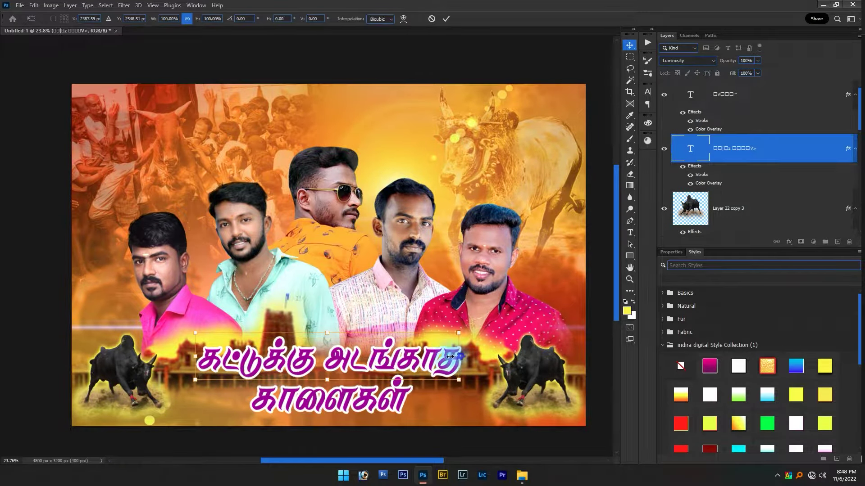
left_click_drag(460, 358, 433, 358)
key("Return")
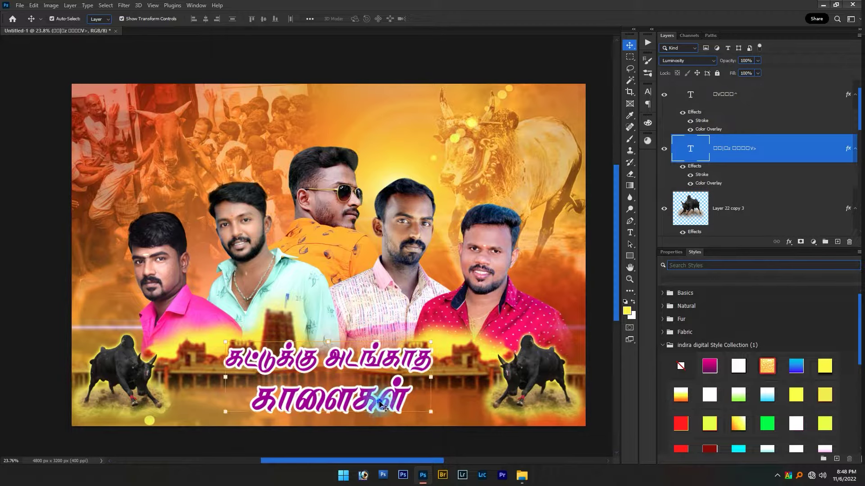
left_click(401, 399, "shift")
key("ctrl+a")
left_click(205, 18)
key("ctrl+d")
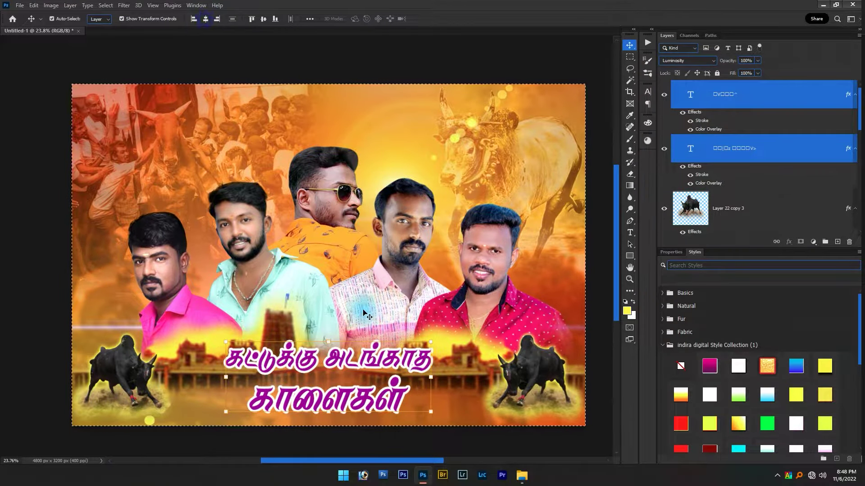
Apply the yellow 3D text style to the caption and move both lines up and left.
left_click_drag(359, 368, 380, 371)
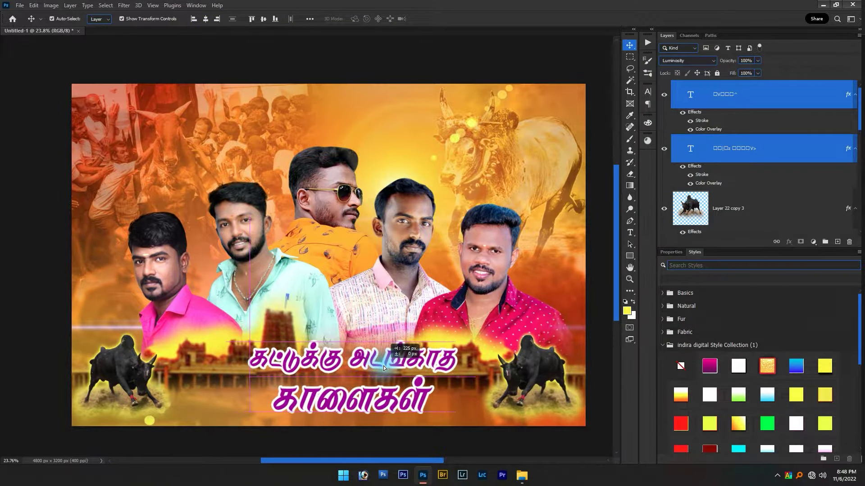
left_click(829, 369)
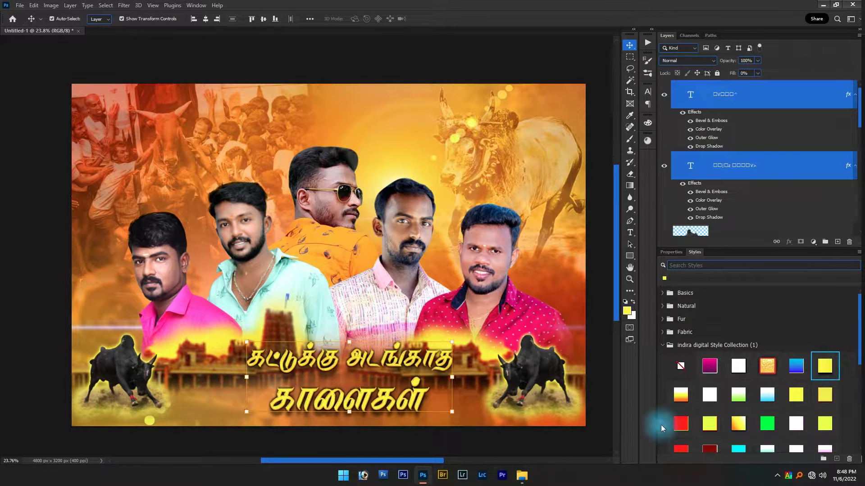
scroll(289, 386, "up", 3)
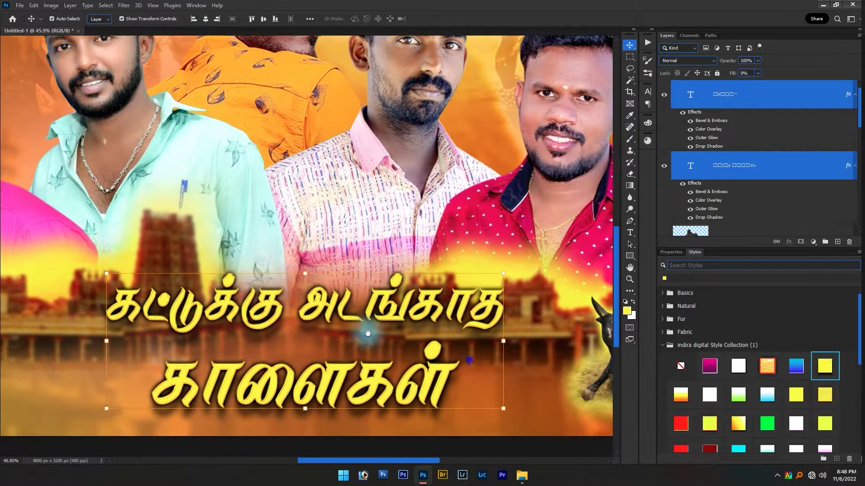
left_click_drag(477, 356, 368, 308)
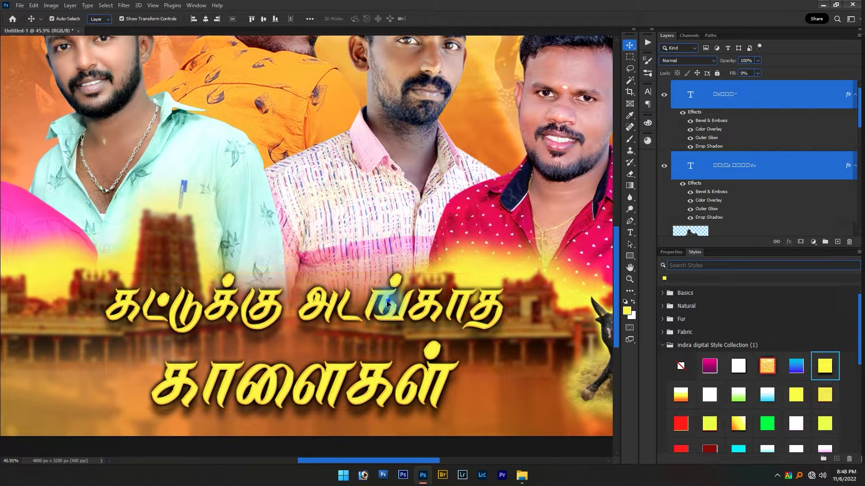
scroll(277, 380, "down", 2)
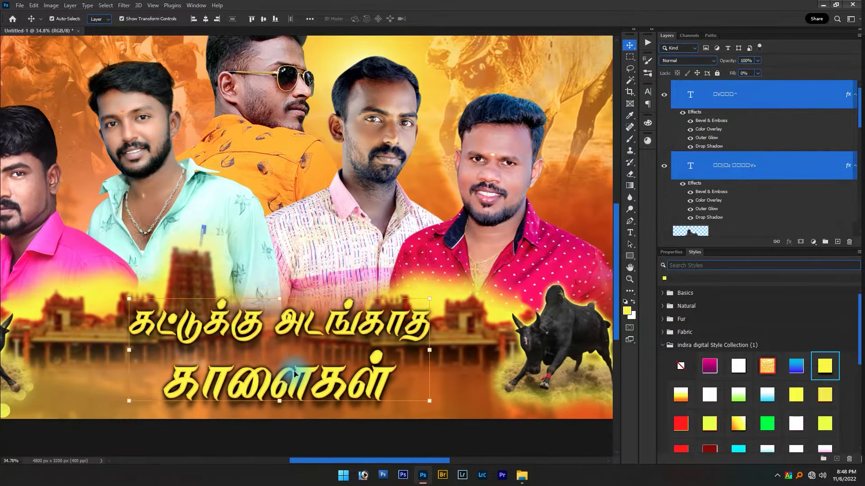
right_click(299, 364)
left_click(304, 367)
left_click_drag(306, 364, 306, 368)
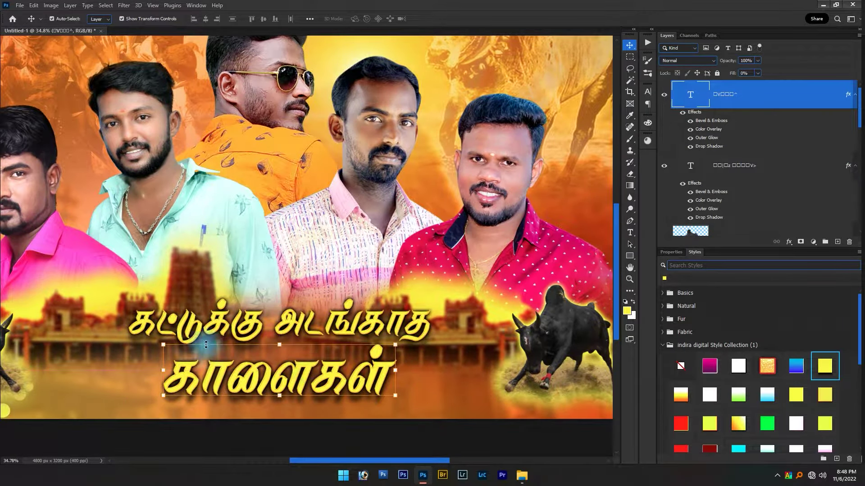
Enlarge the upper line slightly and move காளைகள் beneath the heading.
left_click(355, 333)
left_click_drag(436, 322, 449, 320)
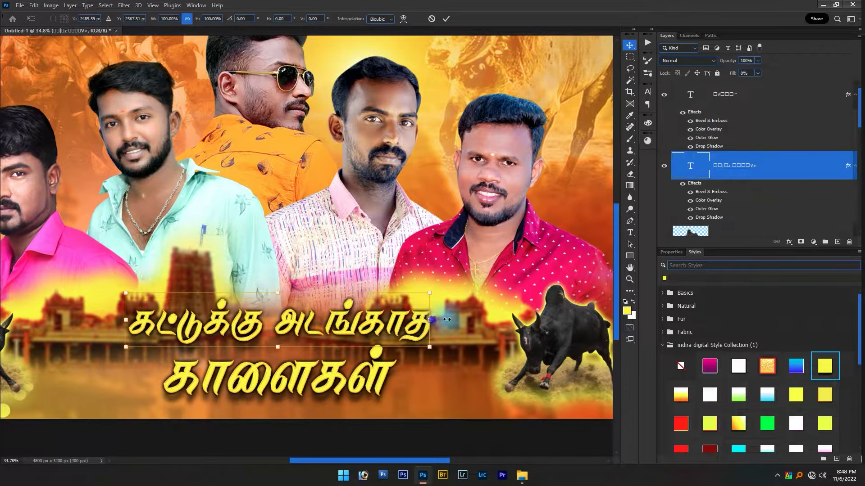
key("Return")
left_click_drag(316, 385, 378, 387)
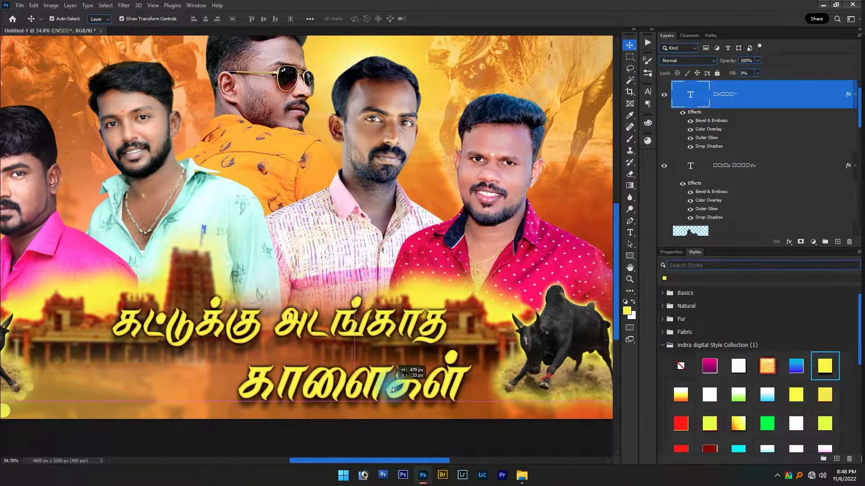
left_click_drag(376, 387, 302, 347)
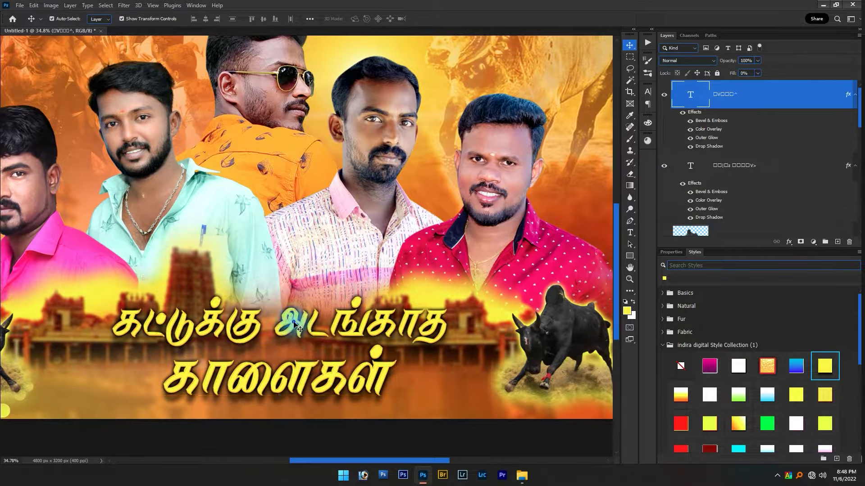
Try scaling and tilting both title texts together, then cancel with Esc.
left_click(297, 317, "shift")
left_click_drag(448, 346, 518, 358)
left_click_drag(315, 368, 319, 368)
key("Escape")
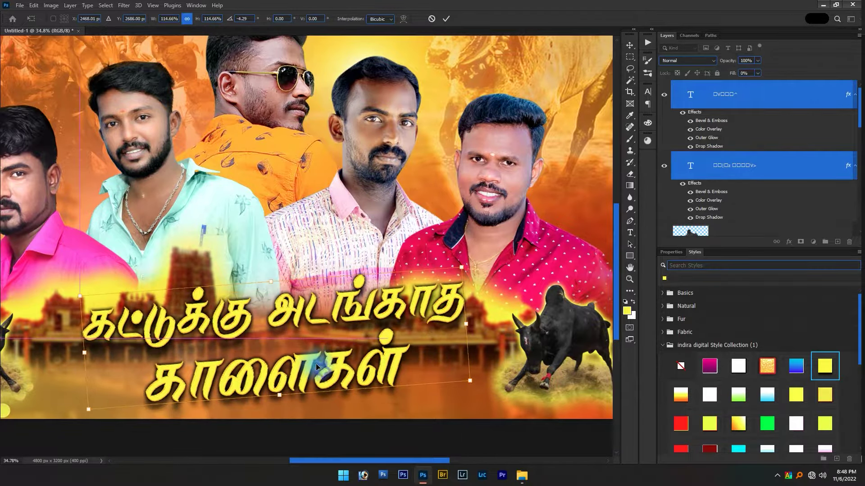
left_click(334, 370)
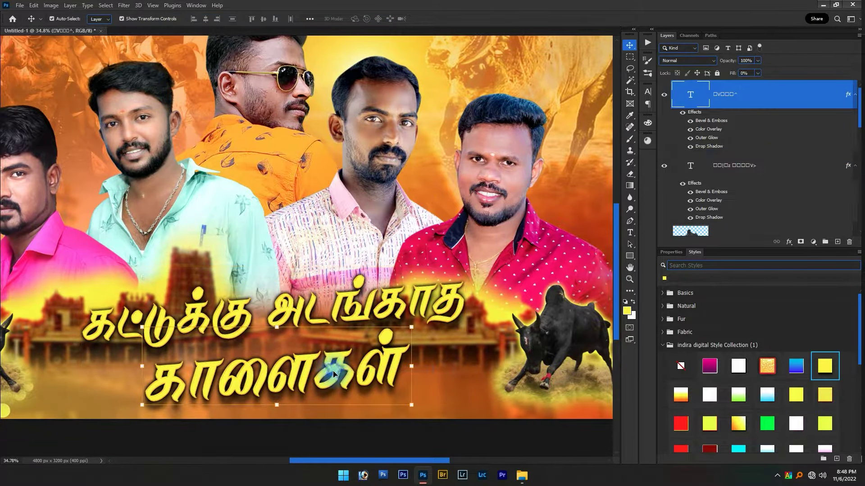
scroll(332, 367, "up", 3)
scroll(330, 364, "down", 3)
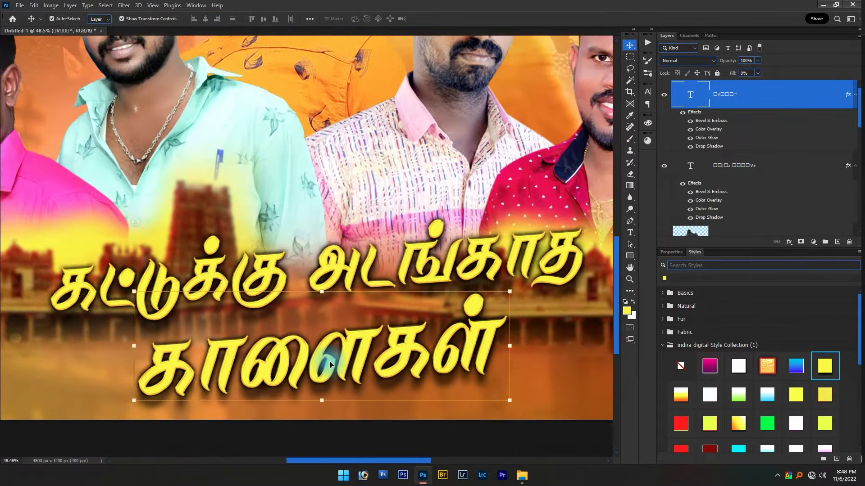
Preview the banner with panels hidden, then return to the project images folder.
key("Tab")
right_click(385, 335)
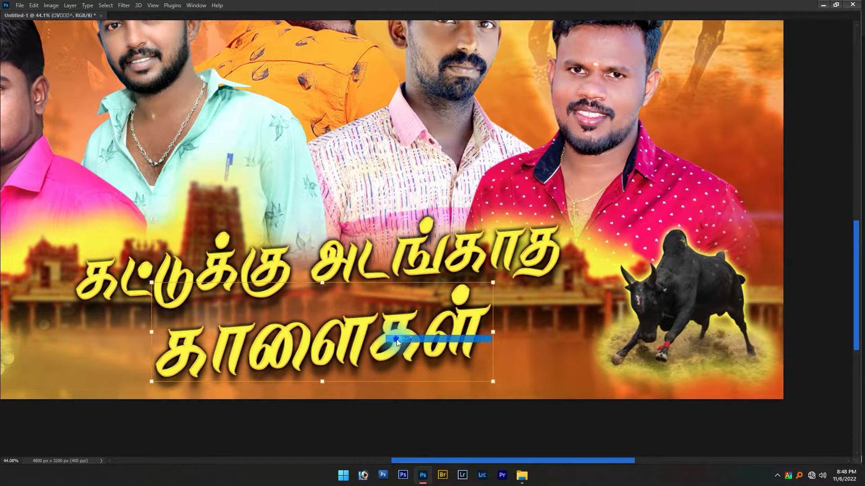
scroll(385, 335, "down", 1)
key("Tab")
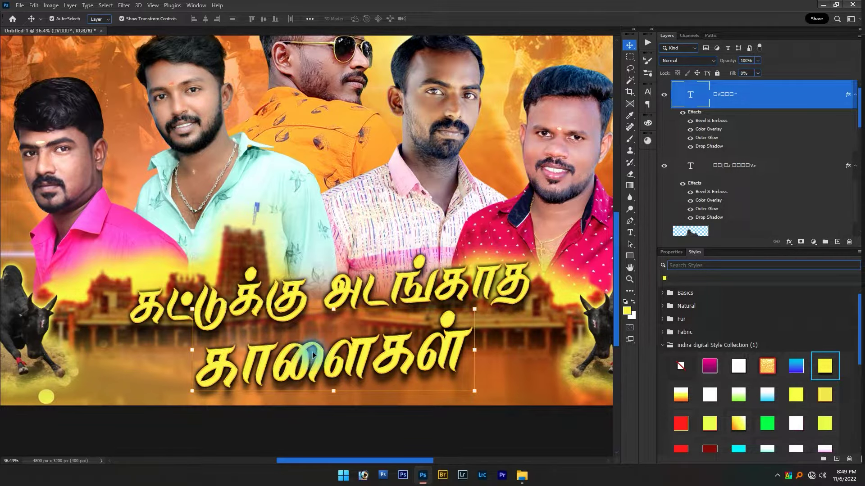
left_click(522, 475)
left_click(390, 170)
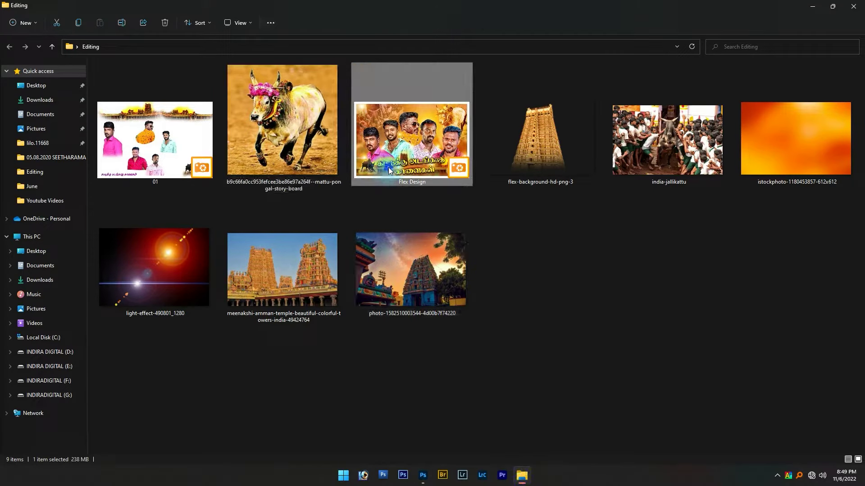
double_click(390, 171)
scroll(429, 432, "up", 5)
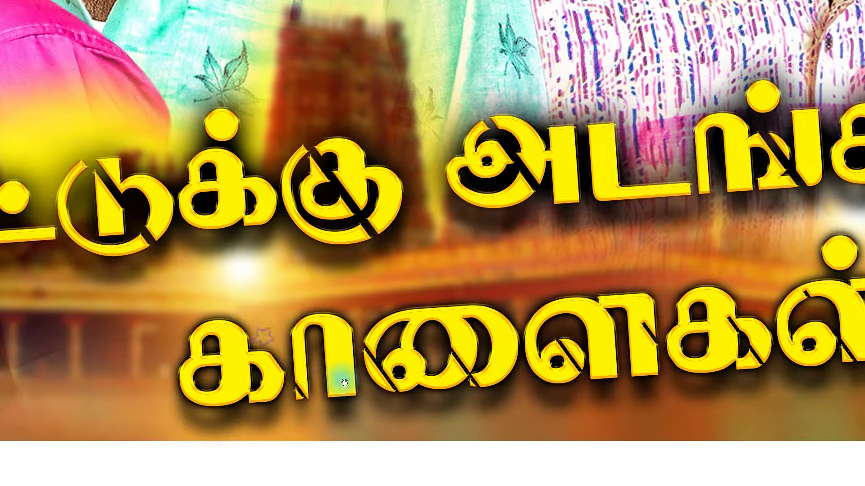
key("alt+Tab")
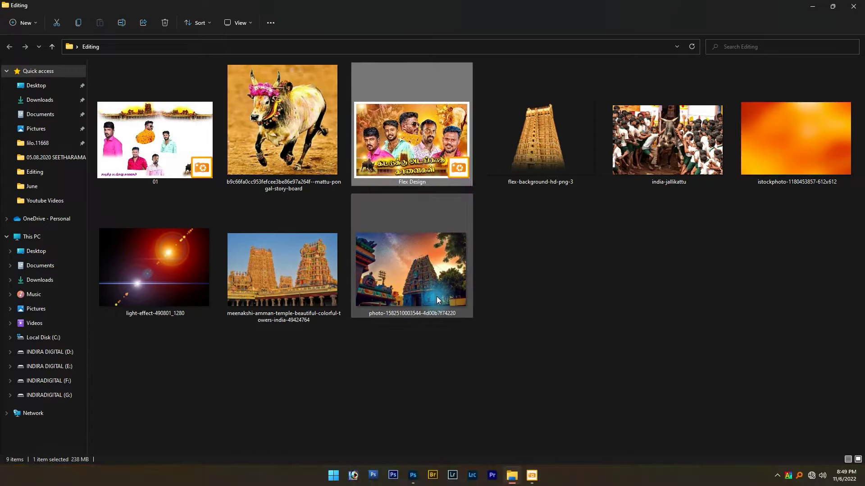
key("alt+Tab")
key("alt+Tab")
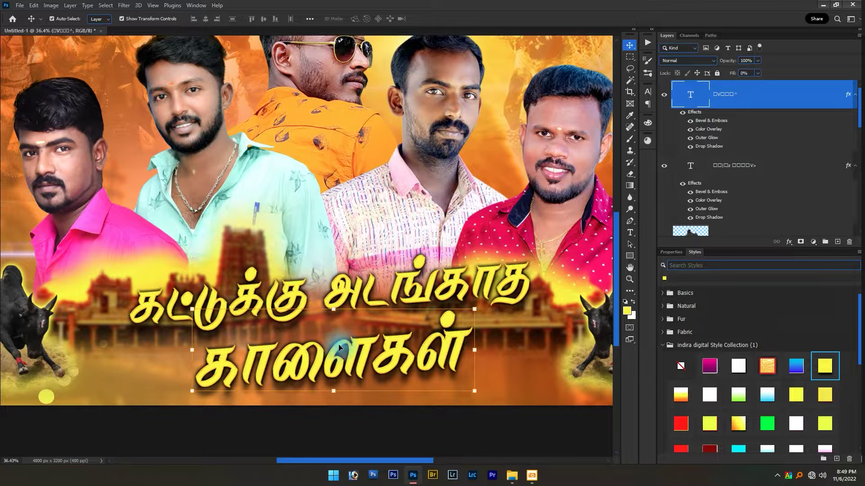
Select the upper Tamil heading layer and switch to the Rectangular Marquee tool.
scroll(360, 260, "up", 4)
right_click(360, 261)
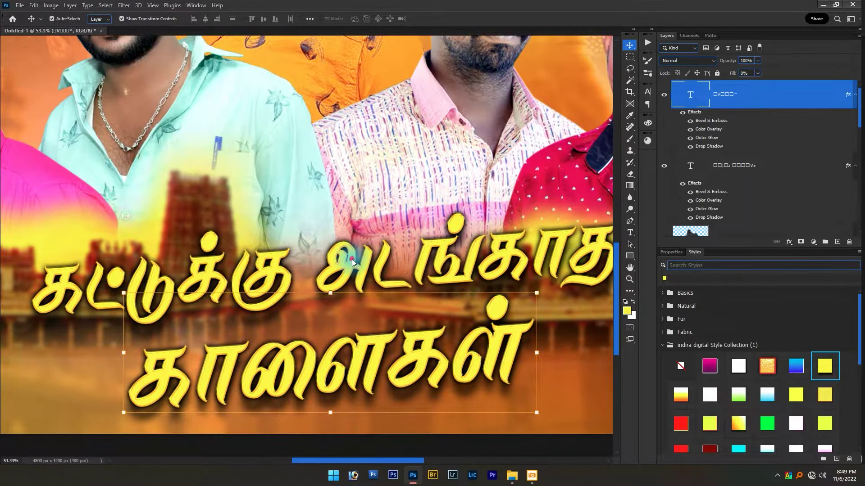
left_click(364, 266)
key("Tab")
scroll(365, 269, "down", 1)
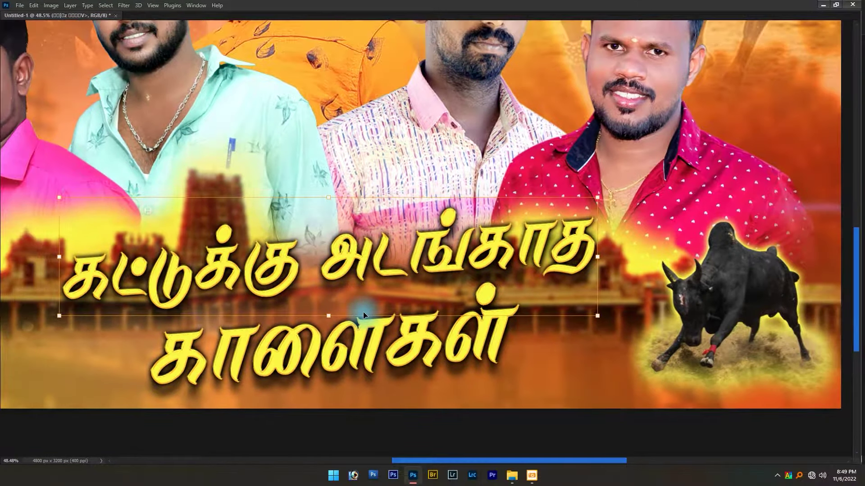
key("m")
key("Tab")
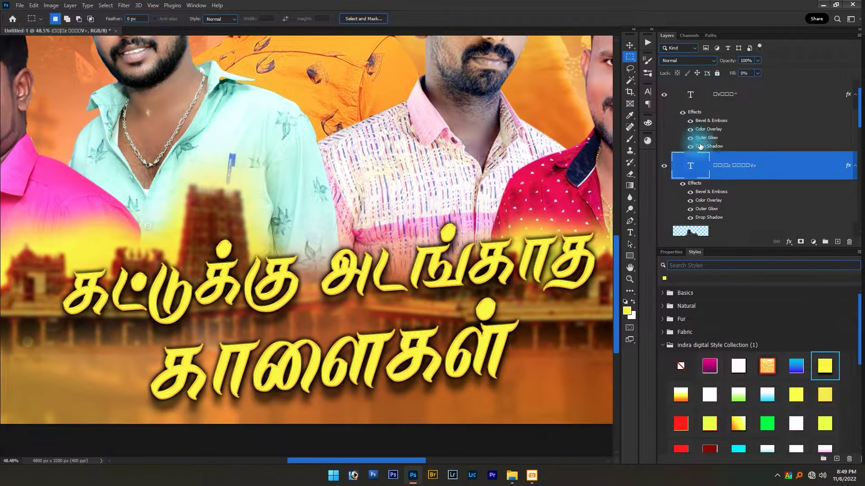
Fill a tall thin marquee strip across the title with yellow on a new layer.
left_click_drag(139, 260, 145, 417)
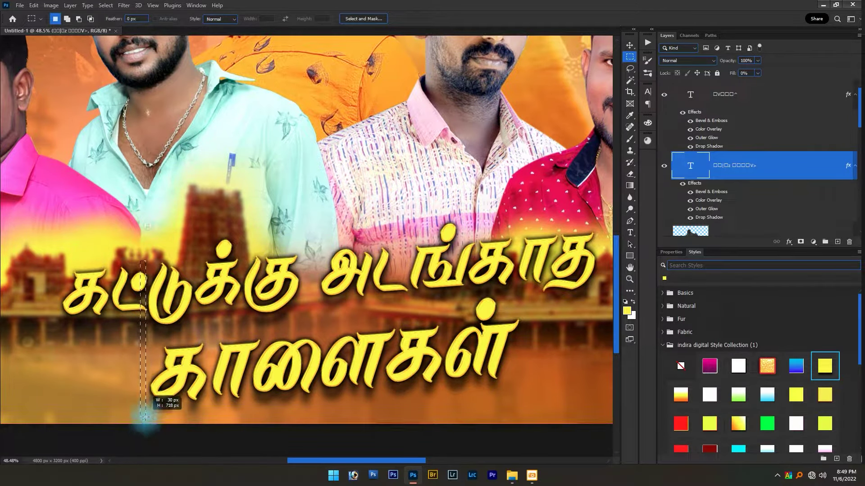
scroll(112, 386, "down", 10)
scroll(202, 399, "up", 10)
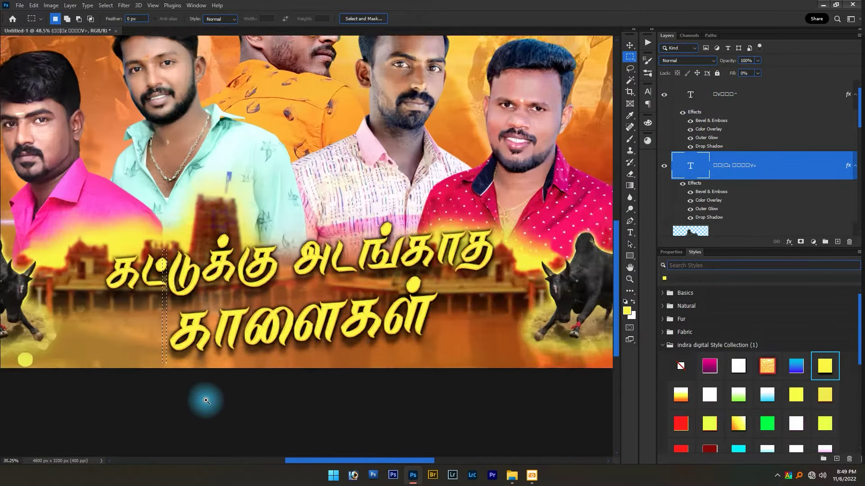
scroll(291, 291, "up", 3)
scroll(266, 293, "up", 2)
scroll(231, 226, "up", 1)
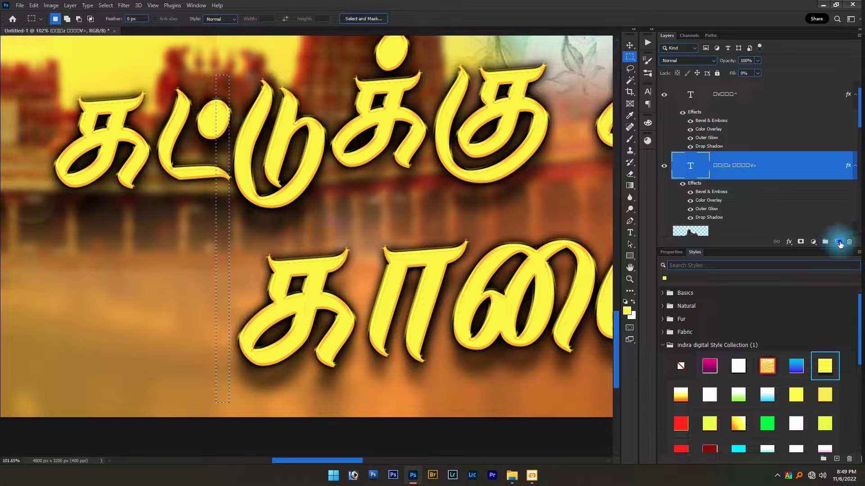
left_click(838, 242)
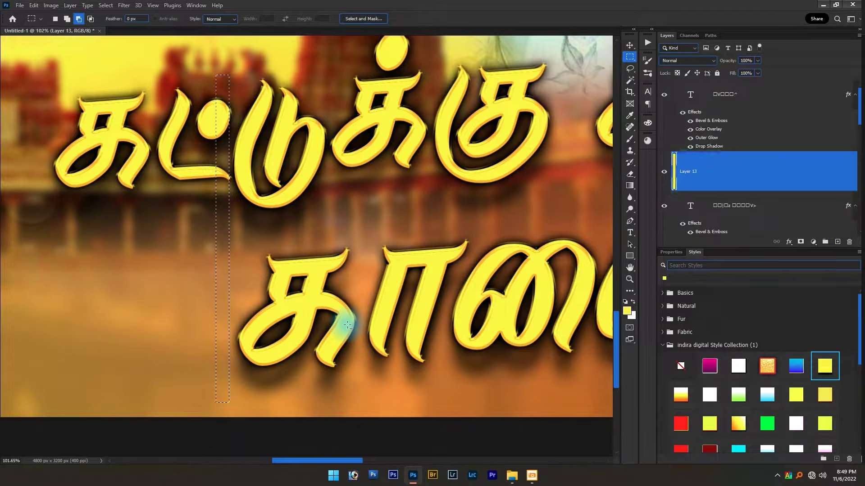
key("alt+BackSpace")
key("v")
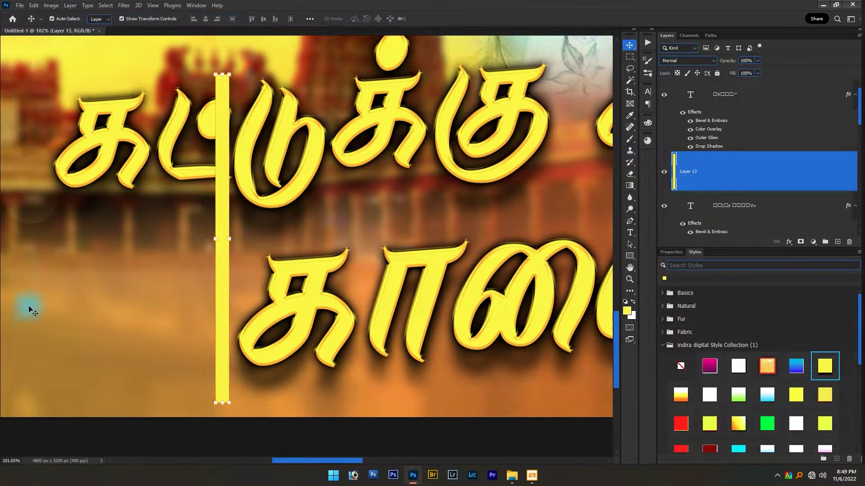
left_click(627, 311)
Set the foreground colour to #ff0000 and fill the bar red.
left_click_drag(436, 203, 436, 222)
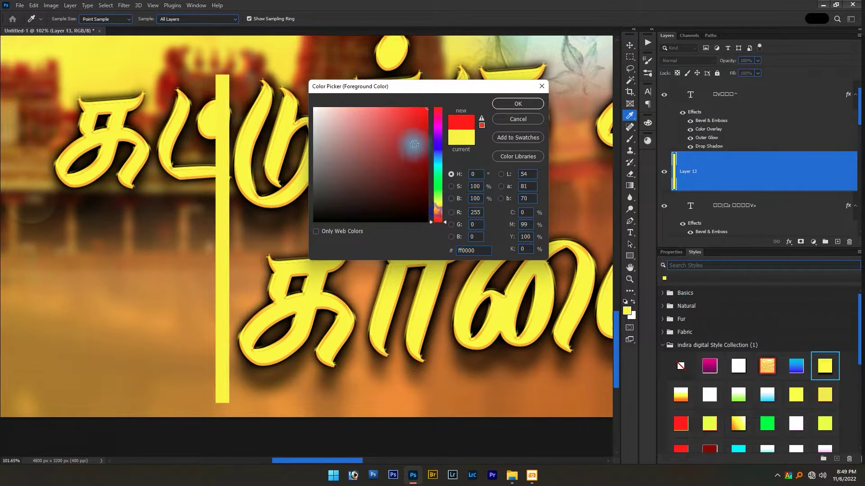
key("Return")
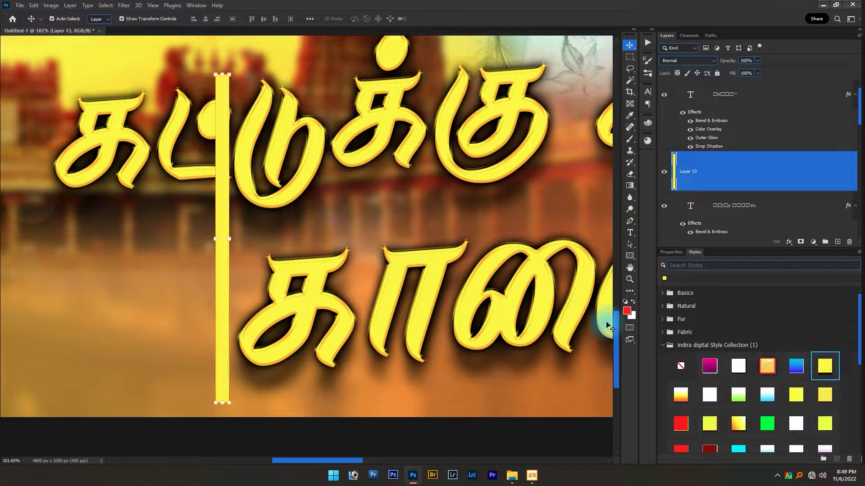
key("alt+BackSpace")
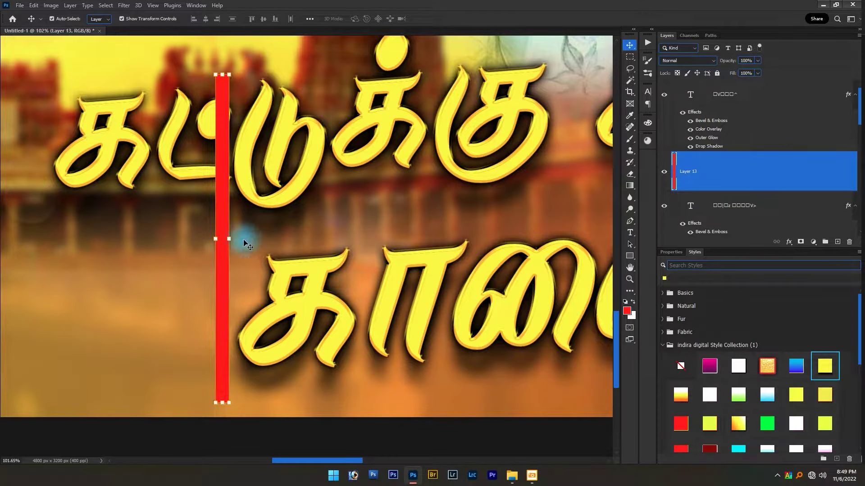
Stretch the red bar taller and narrow it into a thin line.
left_click_drag(229, 239, 227, 239)
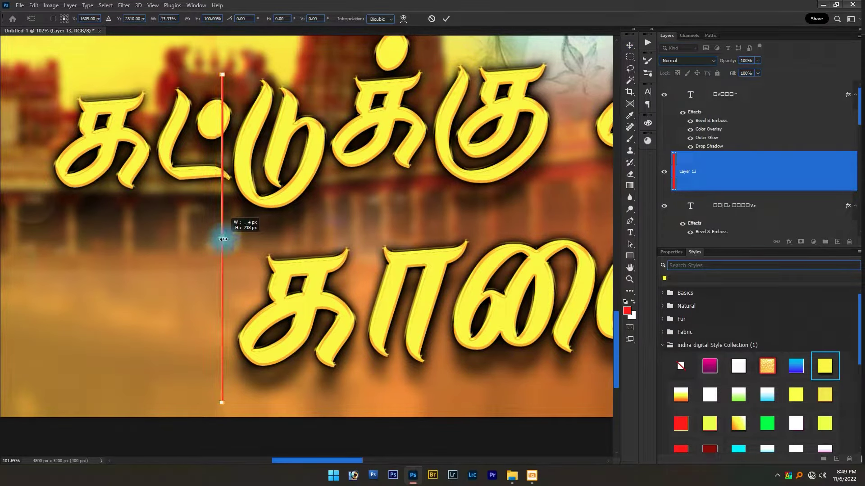
scroll(229, 241, "down", 3)
key("Return")
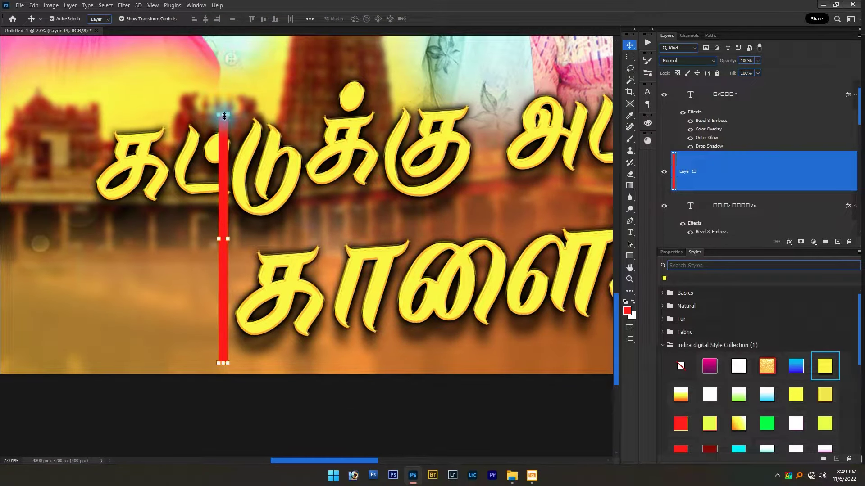
left_click_drag(224, 116, 225, 53)
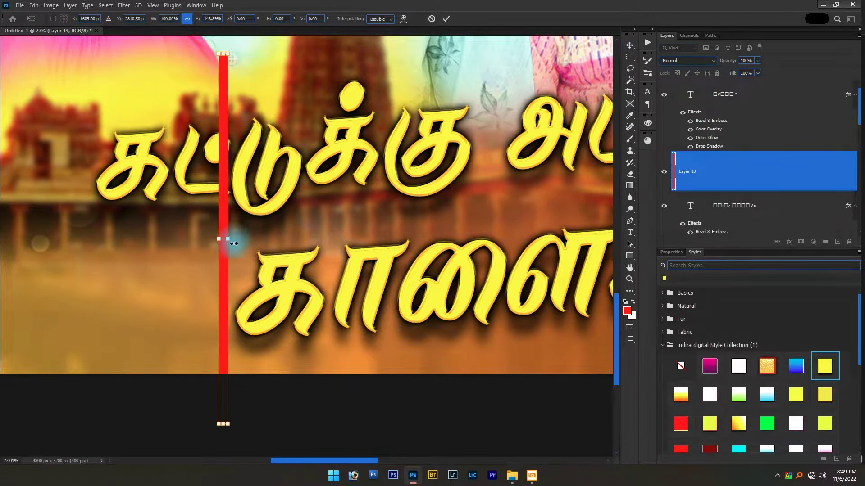
left_click_drag(230, 244, 227, 244)
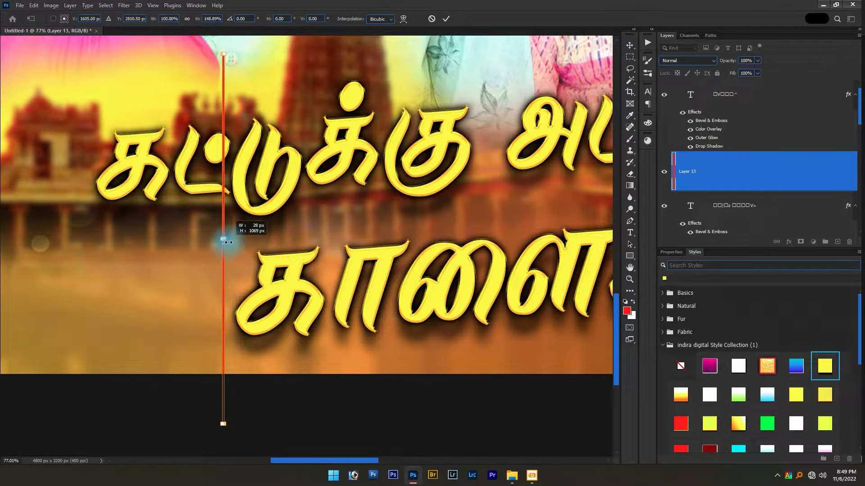
scroll(223, 236, "up", 2)
scroll(220, 237, "up", 2)
scroll(223, 236, "up", 2)
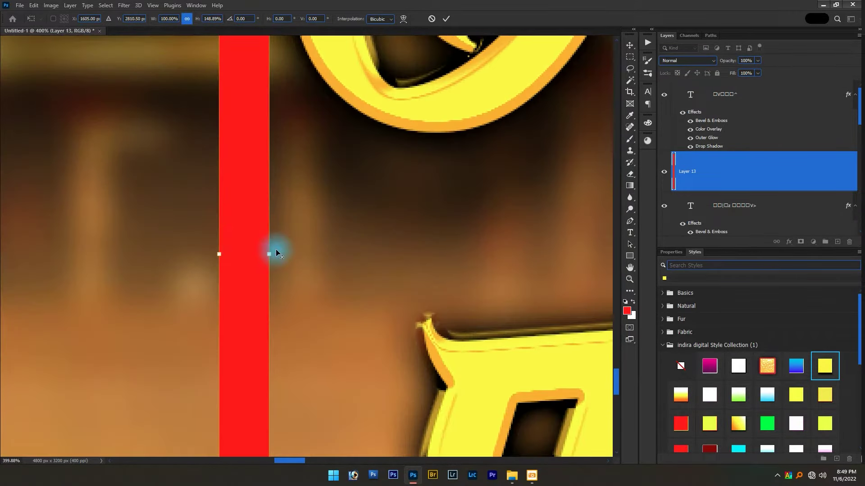
left_click_drag(270, 252, 264, 252)
key("Return")
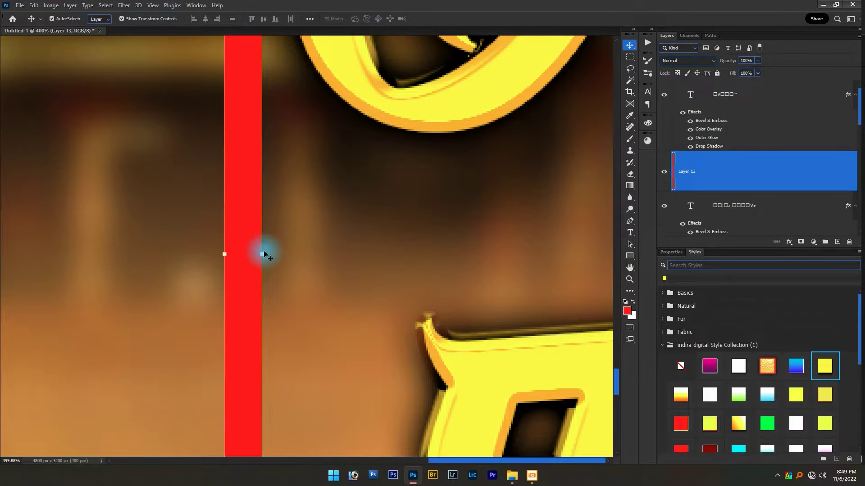
Fit the banner in view and rotate the red line about 16° diagonally across the title.
key("ctrl+0")
scroll(211, 365, "up", 2)
scroll(215, 343, "up", 2)
scroll(215, 343, "down", 1)
key("ctrl+t")
mouse_move(236, 265)
left_mouse_down()
mouse_move(246, 240)
mouse_move(221, 227)
left_mouse_up()
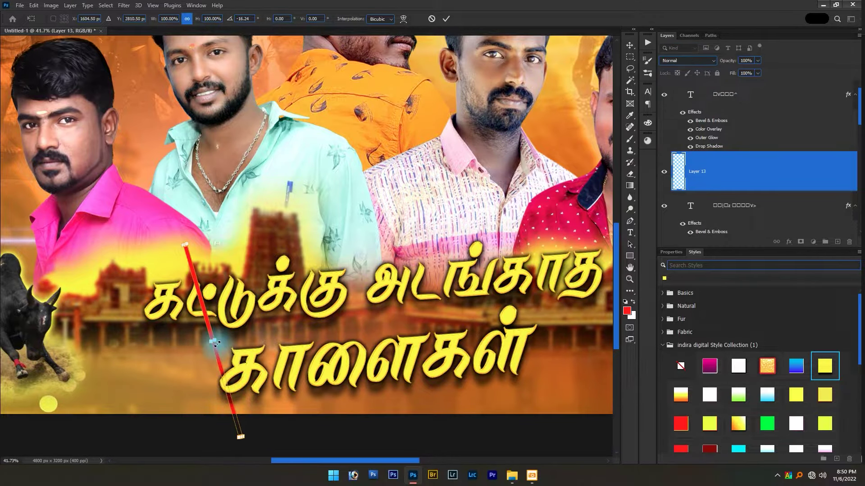
Apply the tilt to the red line and move its layer above the title layers.
key("Return")
key("ctrl+bracketright")
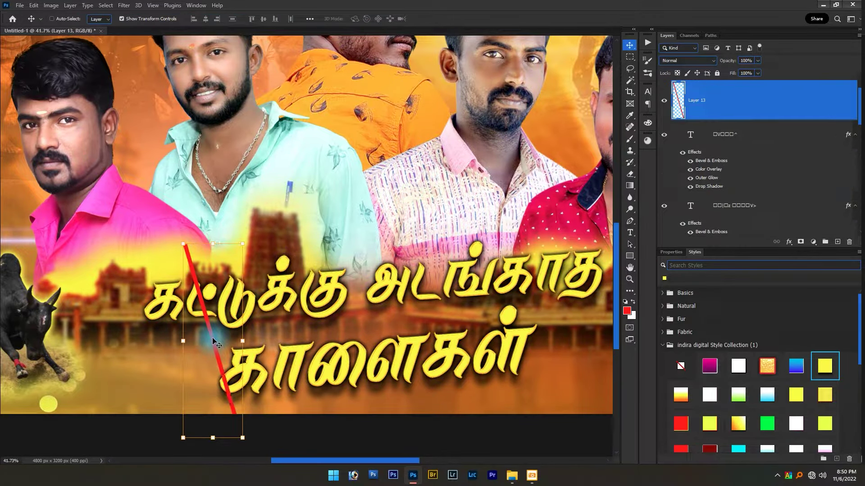
scroll(213, 336, "up", 1)
scroll(213, 337, "up", 1)
Nudge the red line slightly right, adjust its pivot, and apply the transform.
key("ctrl+t")
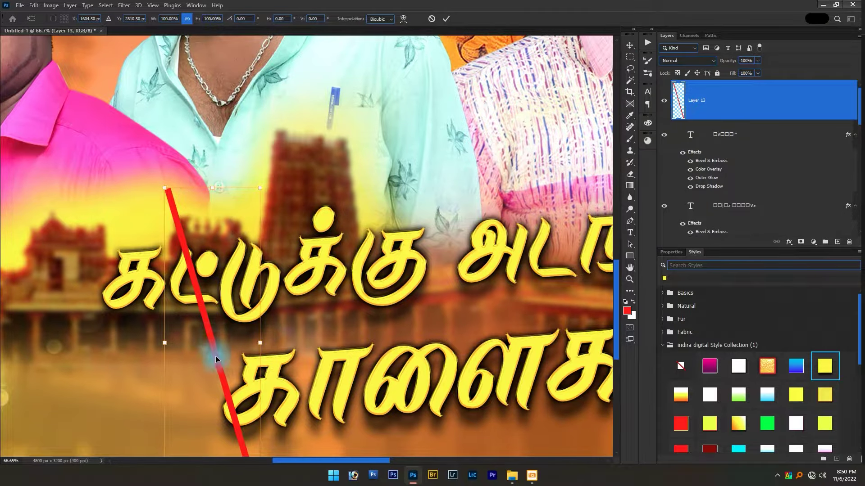
left_click_drag(256, 355, 262, 353)
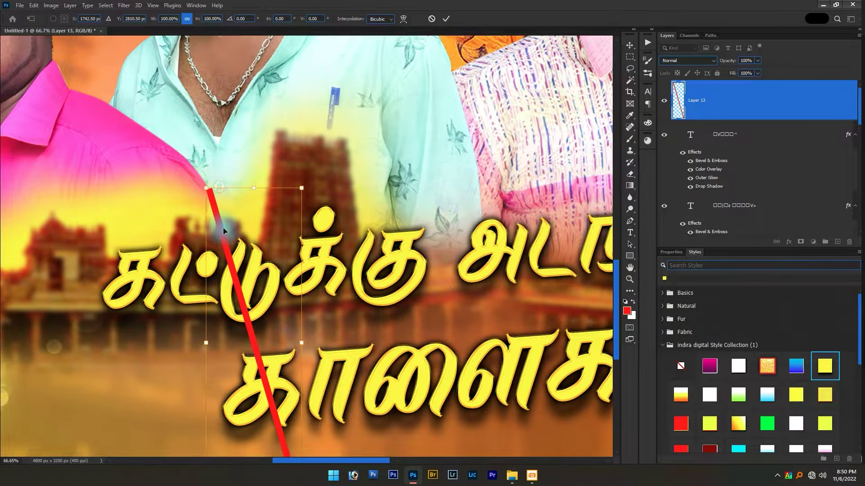
scroll(310, 431, "down", 2)
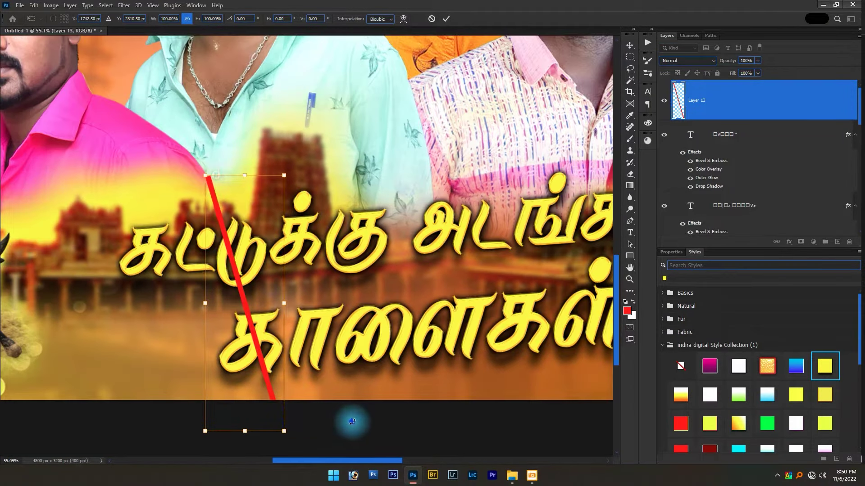
left_click_drag(246, 299, 238, 306)
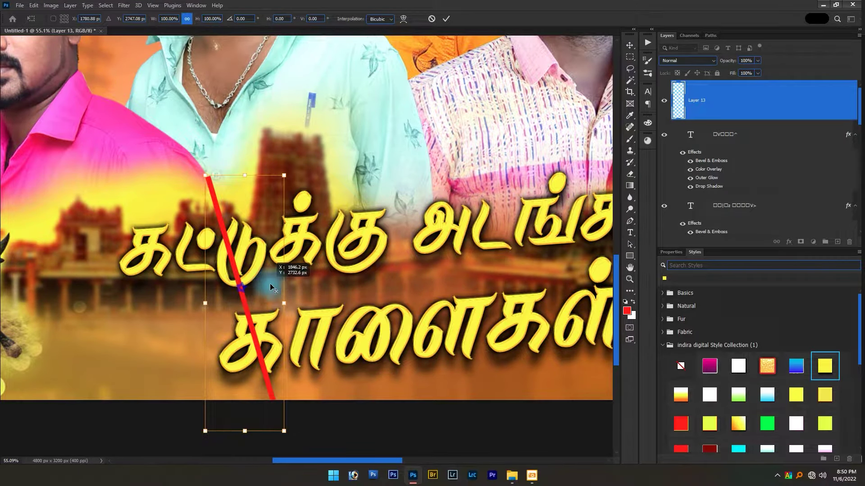
key("Return")
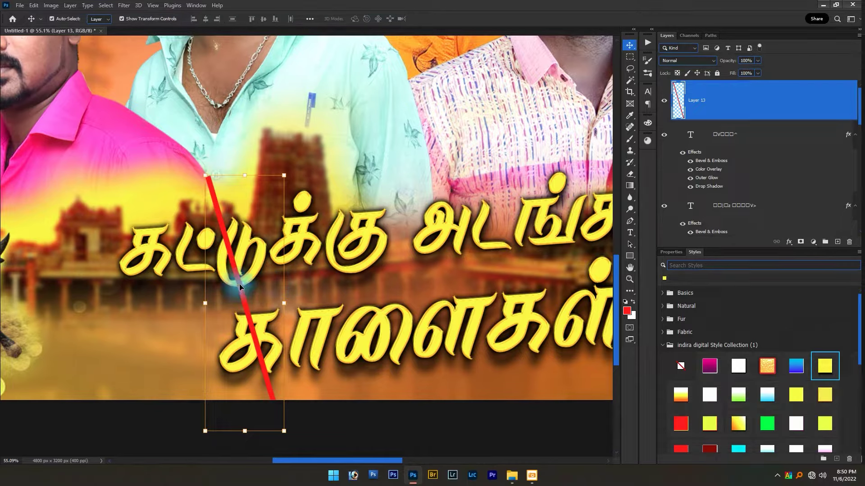
Duplicate the red line layer and start shifting the copy right.
key("ctrl+j")
key("ctrl+t")
mouse_move(240, 286)
left_mouse_down()
mouse_move(332, 283)
mouse_move(231, 290)
left_mouse_up()
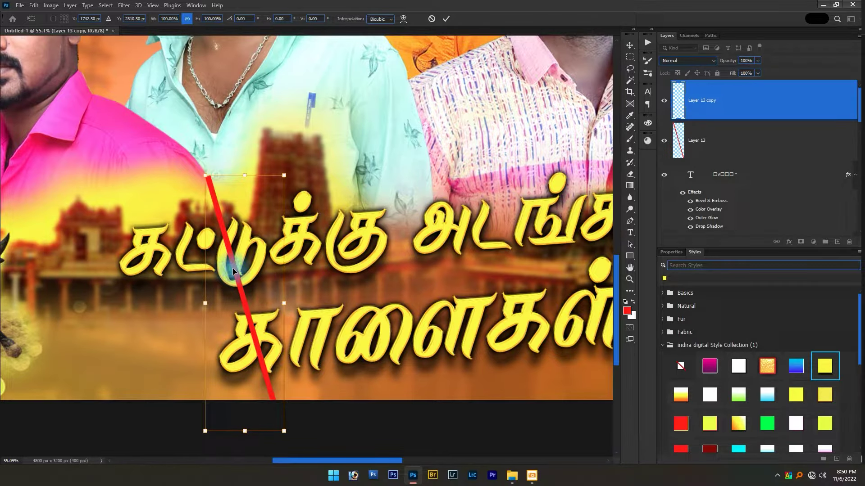
Place the second red line just right of the first and apply it.
left_click_drag(232, 269, 374, 243)
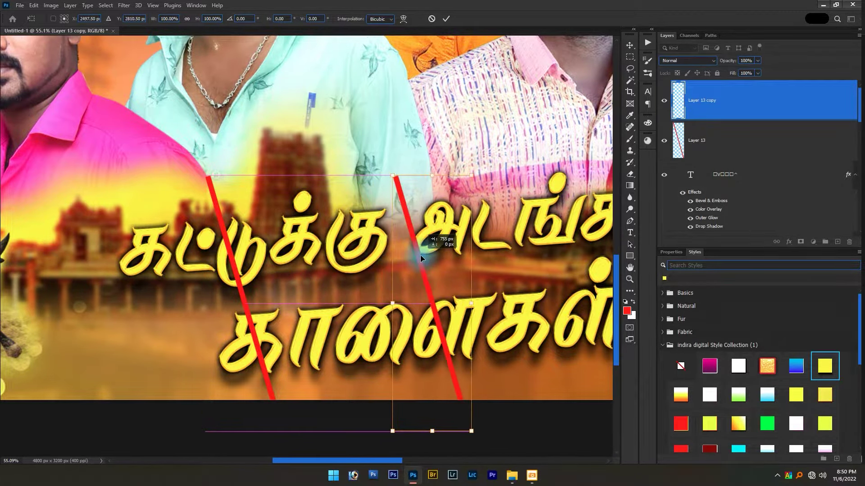
left_click_drag(375, 243, 318, 277)
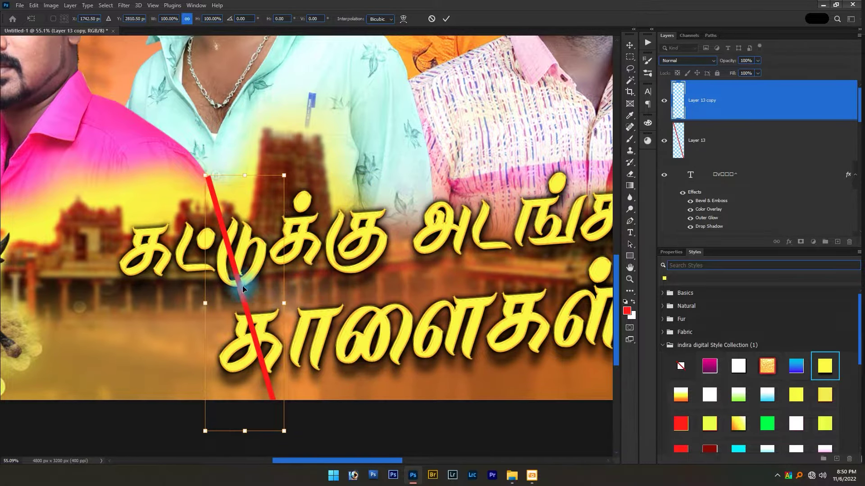
mouse_move(241, 282)
left_mouse_down()
mouse_move(330, 287)
mouse_move(383, 266)
mouse_move(262, 278)
mouse_move(283, 265)
mouse_move(381, 280)
mouse_move(332, 280)
mouse_move(358, 288)
mouse_move(296, 293)
mouse_move(365, 303)
left_mouse_up()
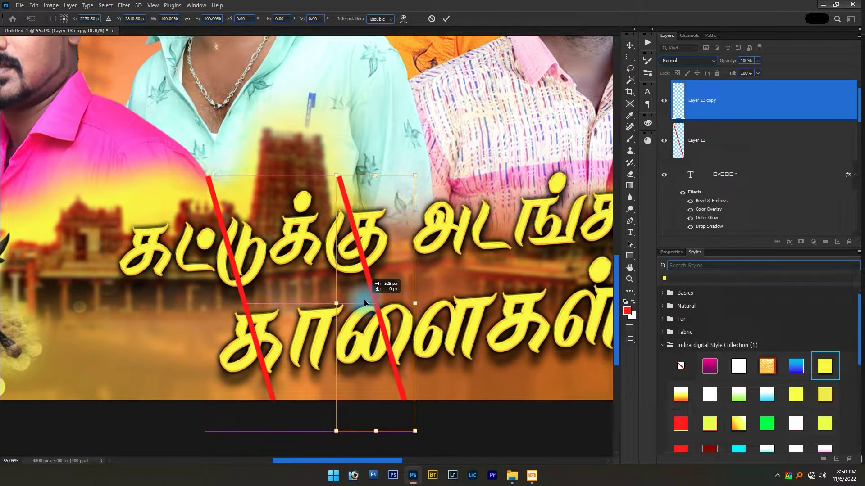
scroll(356, 315, "down", 1)
scroll(347, 324, "down", 1)
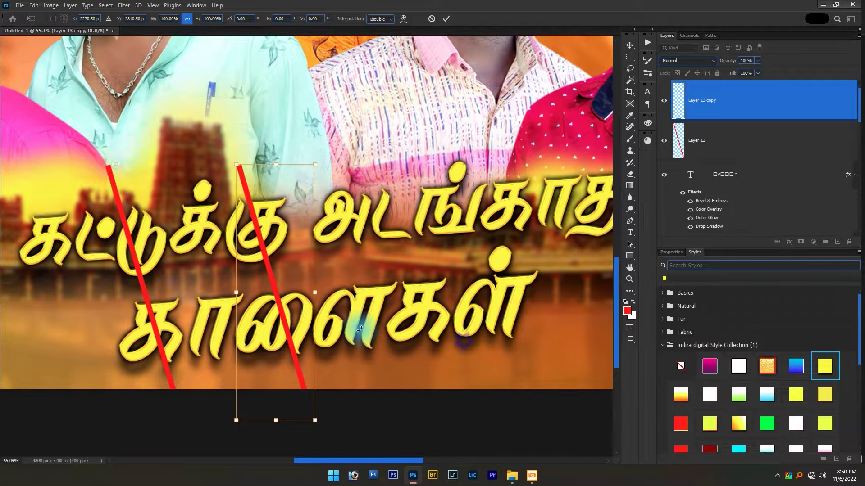
scroll(340, 330, "down", 1)
left_click_drag(287, 288, 335, 288)
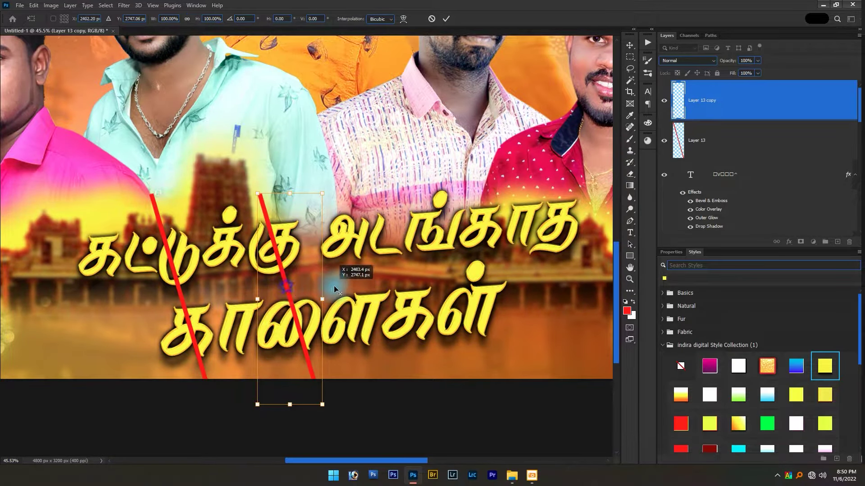
key("Return")
Add third and fourth red line copies further right across the title.
key("ctrl+j")
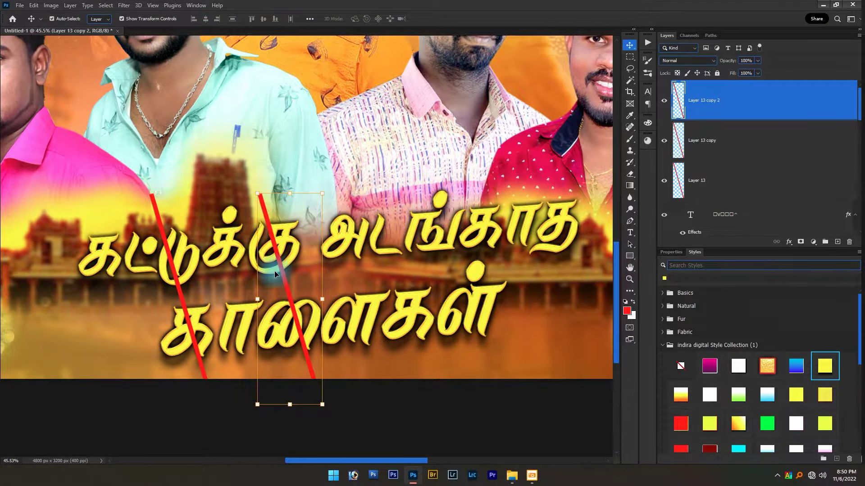
left_click_drag(285, 272, 358, 275)
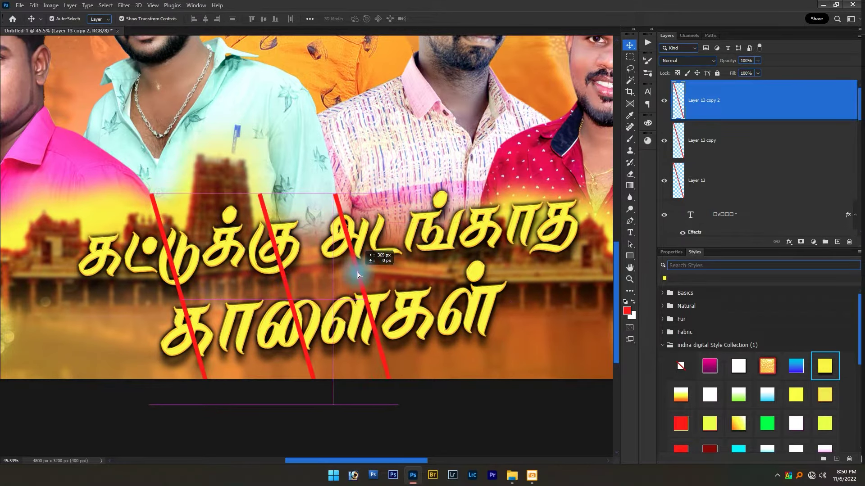
key("ctrl+j")
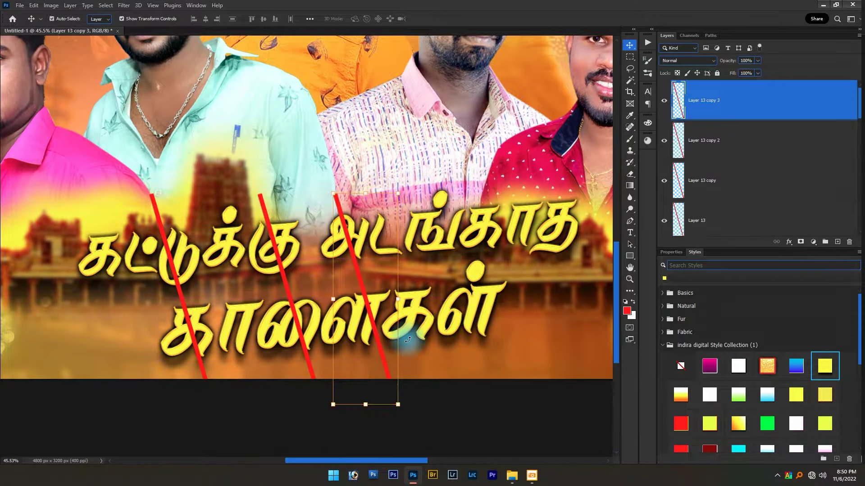
key("ctrl+t")
left_click_drag(371, 320, 457, 307)
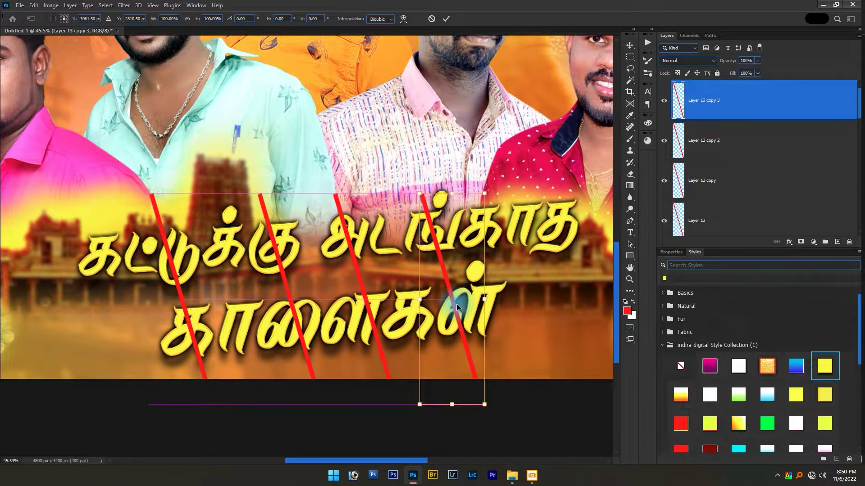
left_click_drag(456, 306, 456, 305)
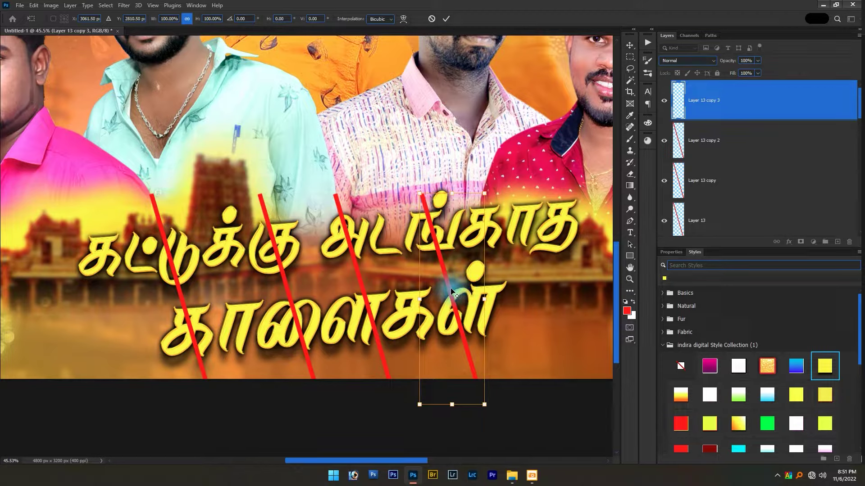
key("Return")
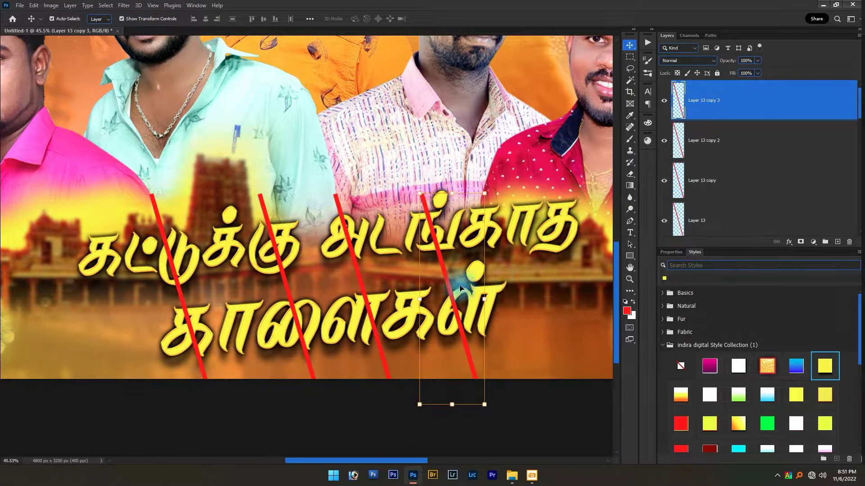
Add a fifth line near the title's right end and one at its left.
left_click_drag(447, 284, 549, 269)
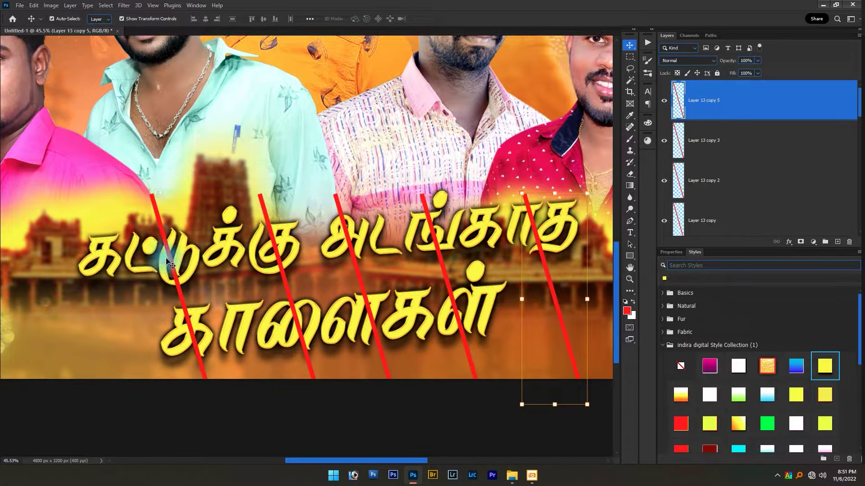
left_click_drag(540, 255, 93, 284)
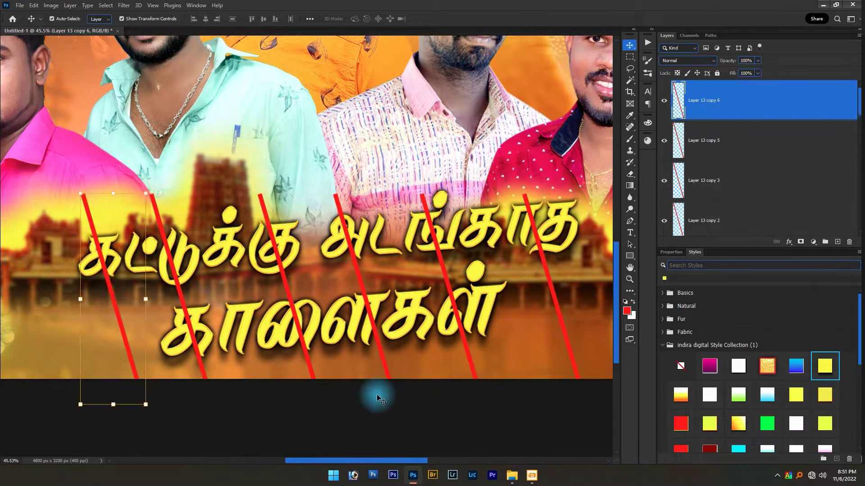
scroll(227, 289, "down", 3)
Select all six Layer 13 stripe layers, merge them into one, and toggle visibility to check.
left_click(303, 407)
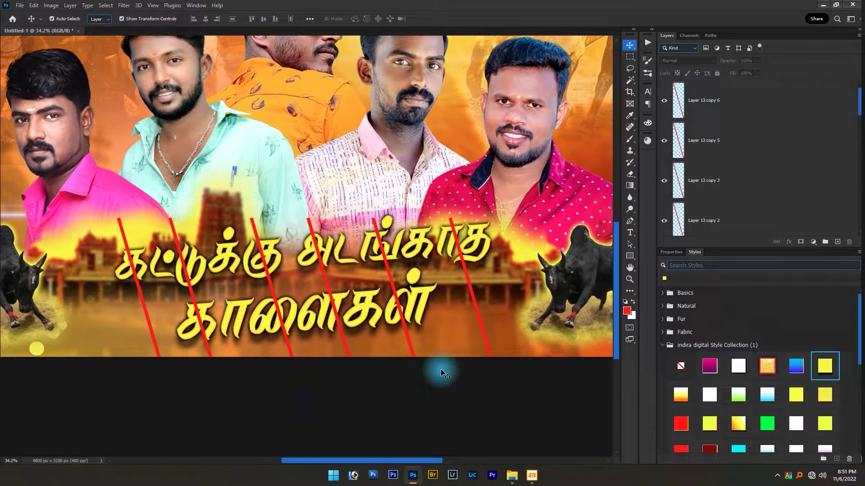
left_click(721, 88)
scroll(714, 144, "down", 1)
scroll(714, 145, "down", 2)
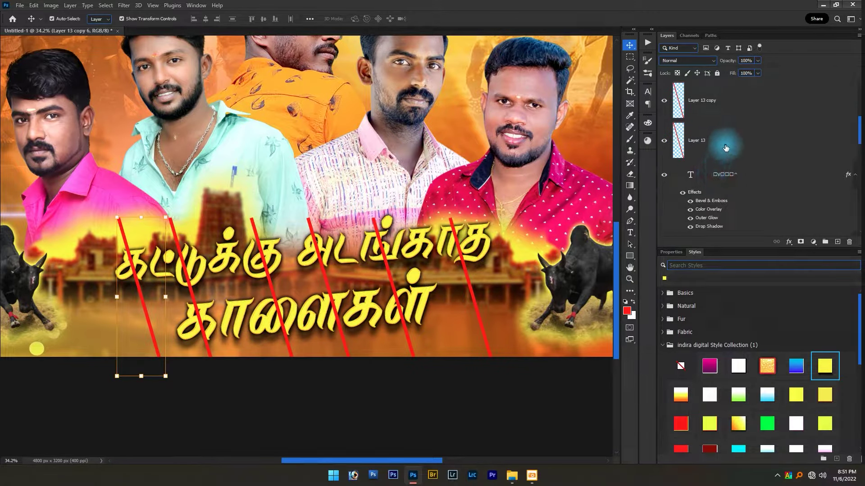
left_click(718, 146, "shift")
scroll(725, 146, "up", 3)
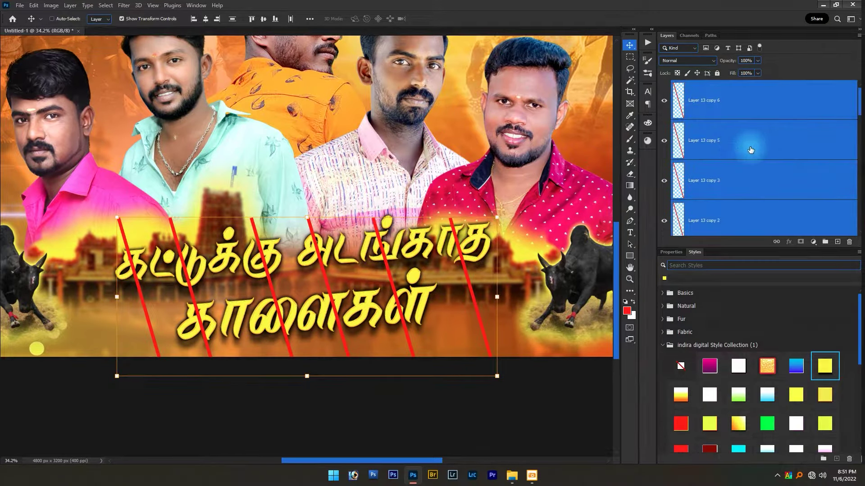
key("ctrl+e")
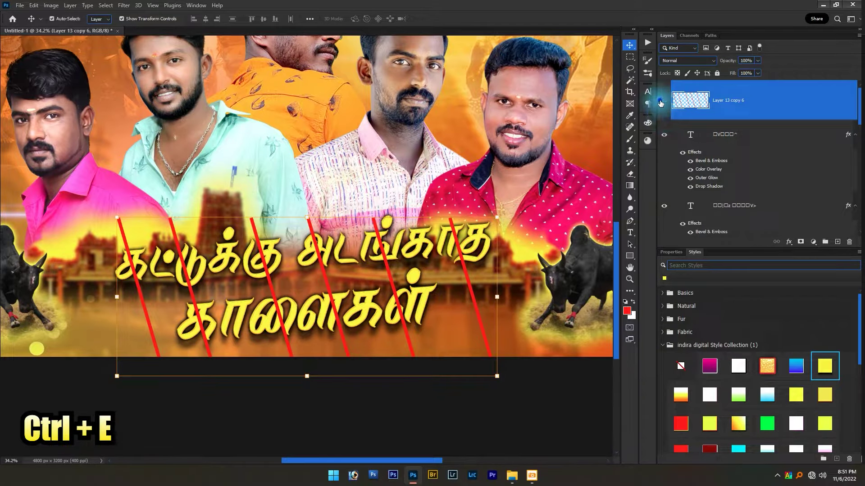
left_click(661, 103)
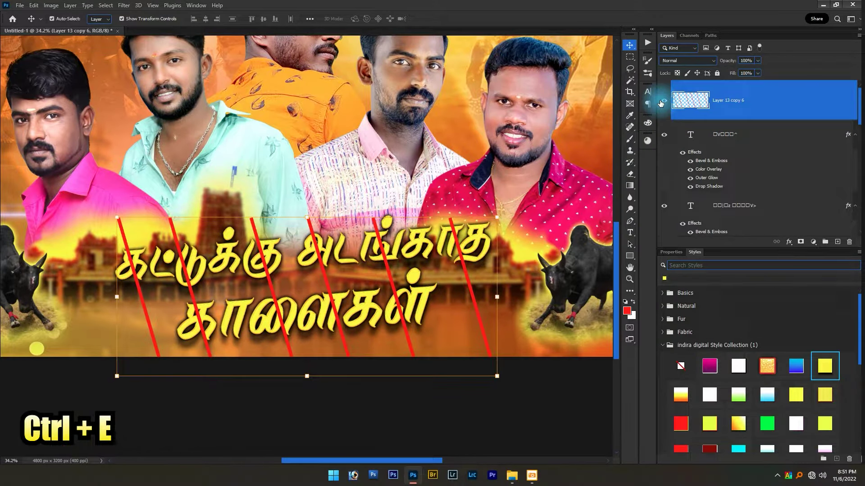
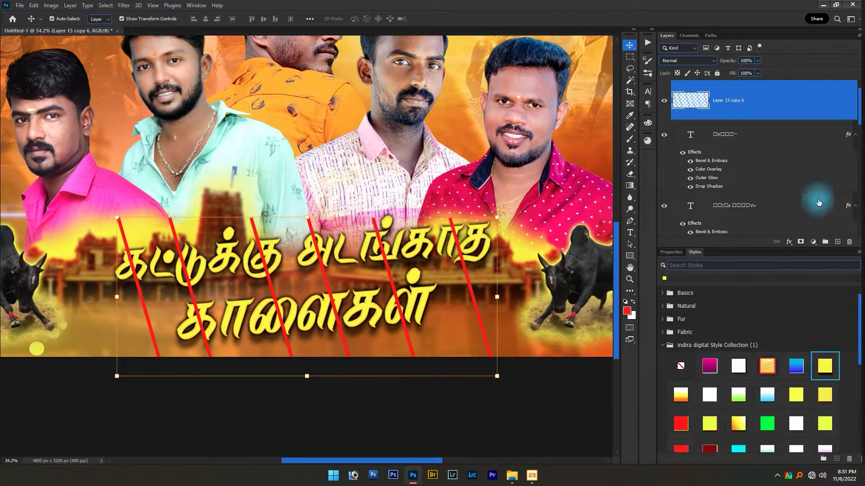
Find the upper Tamil title text layer by toggling visibility and add an empty layer mask.
left_click(665, 136)
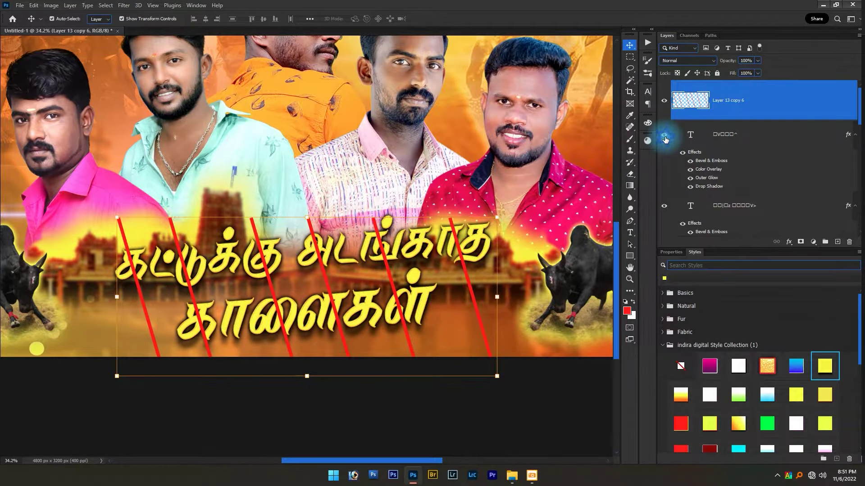
left_click(666, 210)
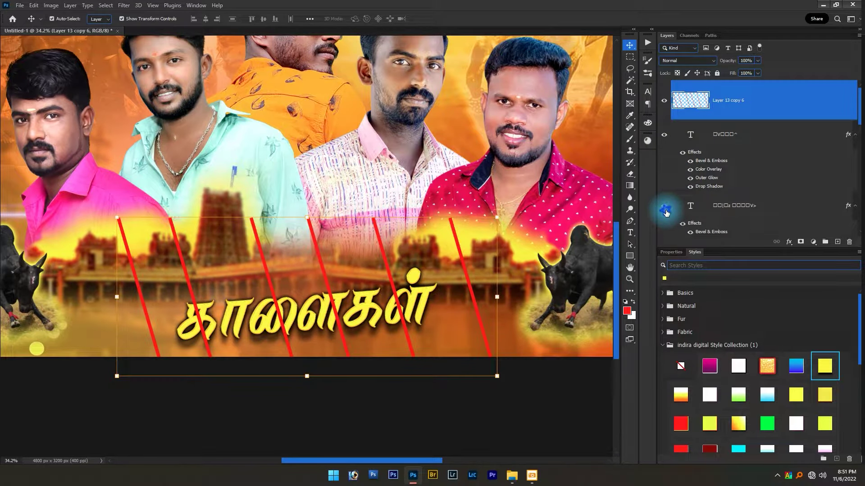
left_click(666, 210)
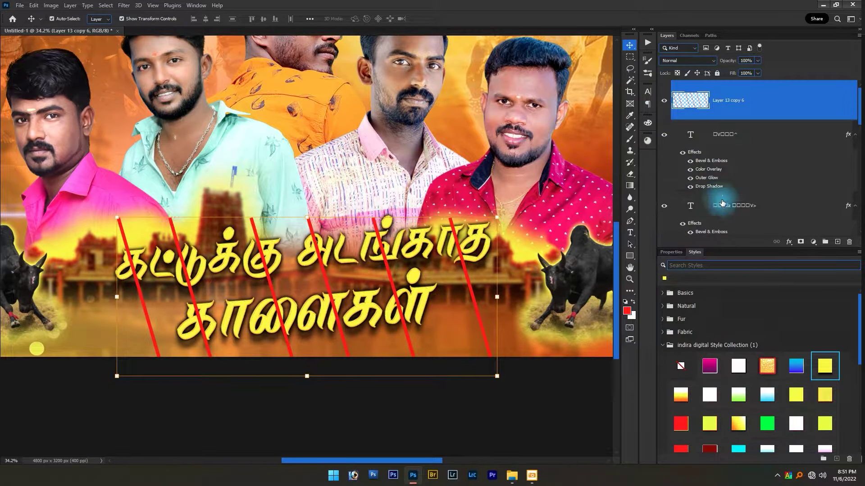
scroll(725, 175, "down", 2)
scroll(716, 126, "up", 2)
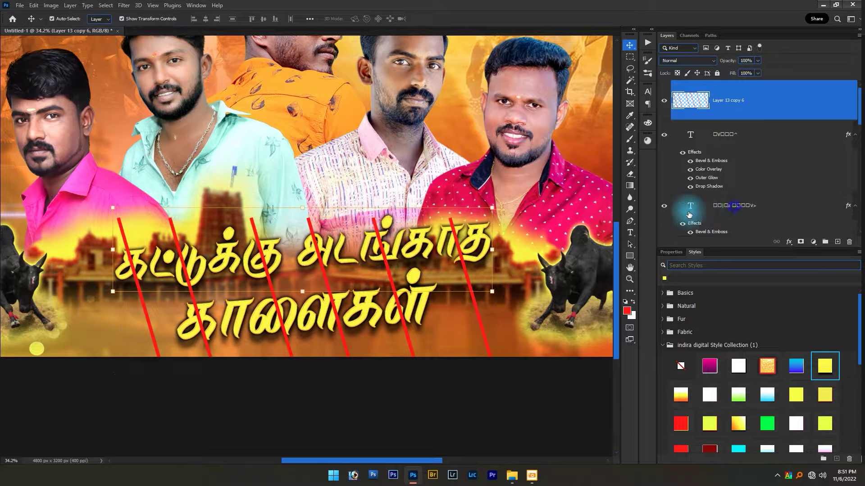
left_click(662, 205)
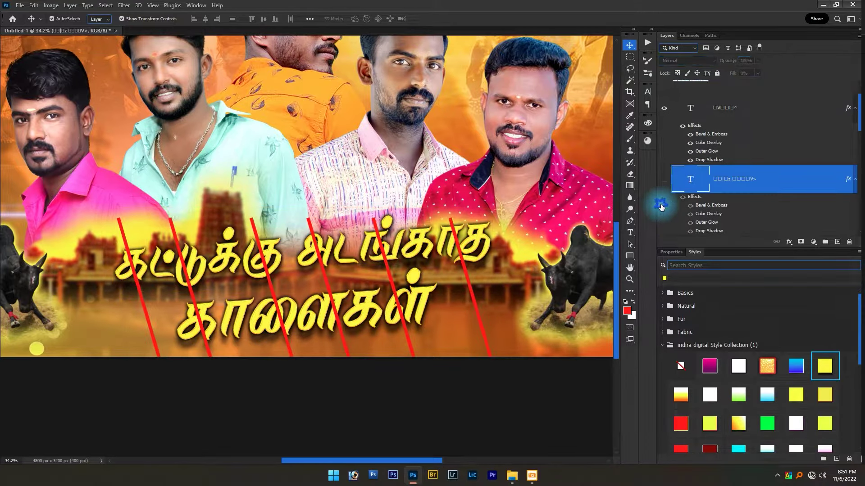
left_click(780, 184)
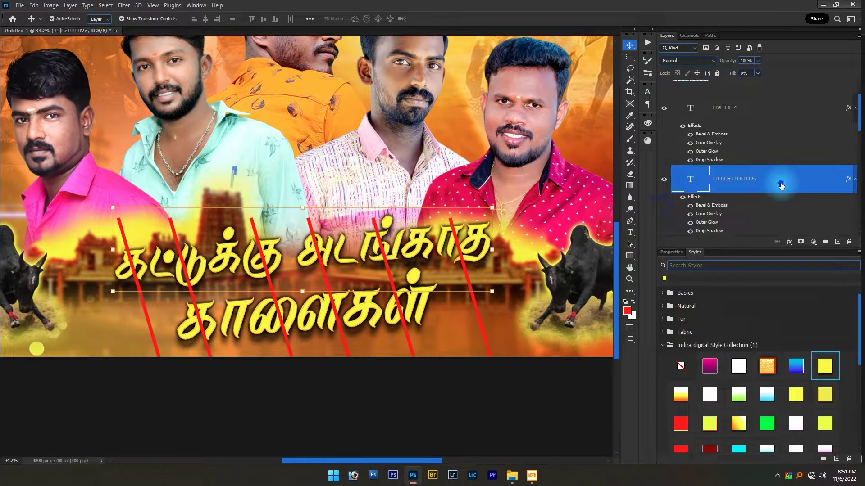
left_click(801, 242)
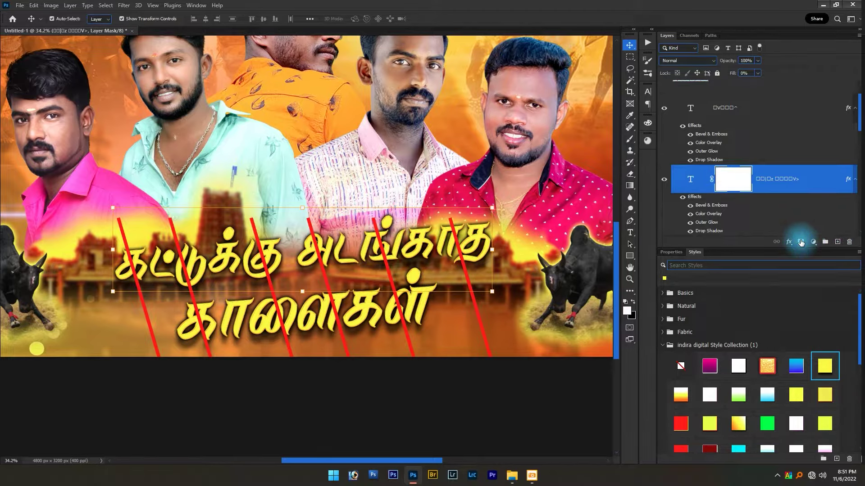
scroll(734, 173, "up", 1)
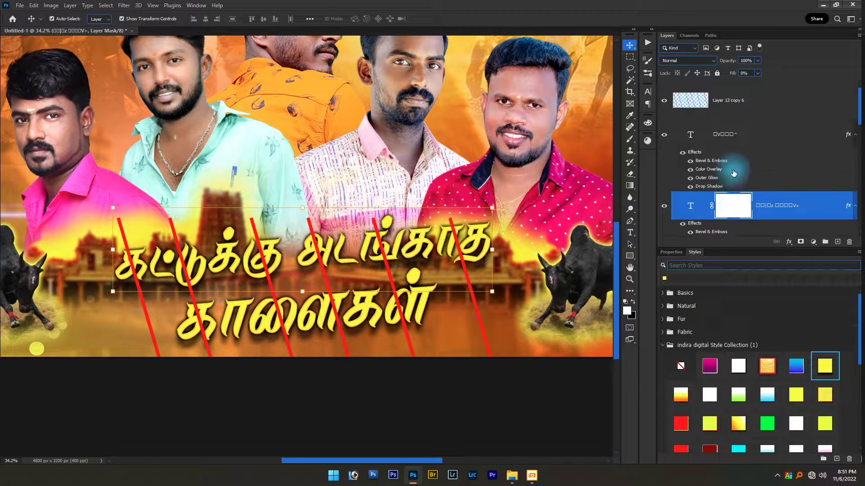
Load the red diagonal stripes layer (Layer 13 copy 6) as a selection, then hide it.
left_click(661, 102)
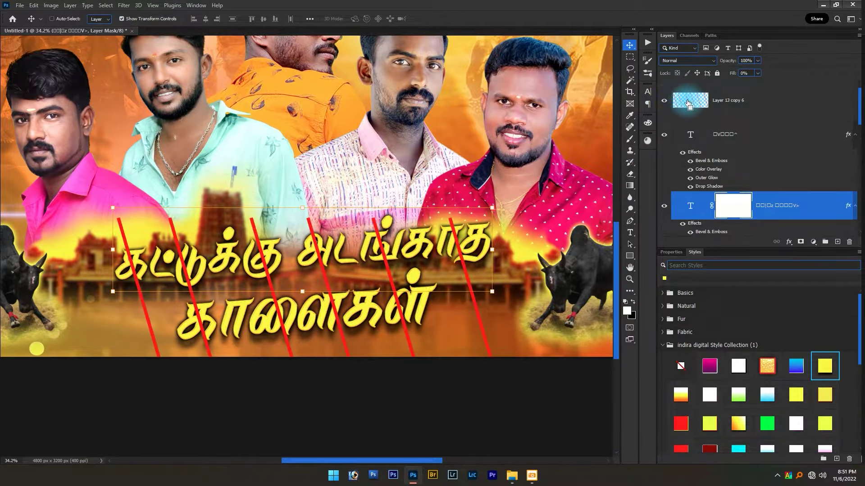
left_click(688, 104, "ctrl")
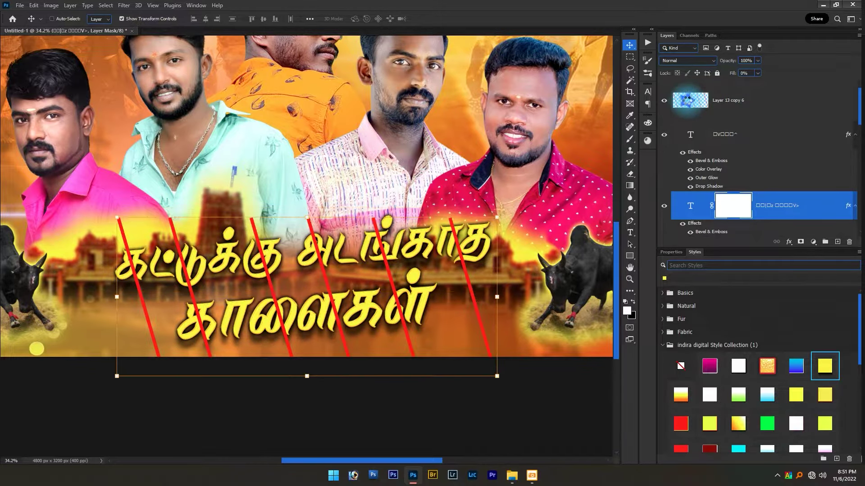
scroll(369, 227, "up", 3)
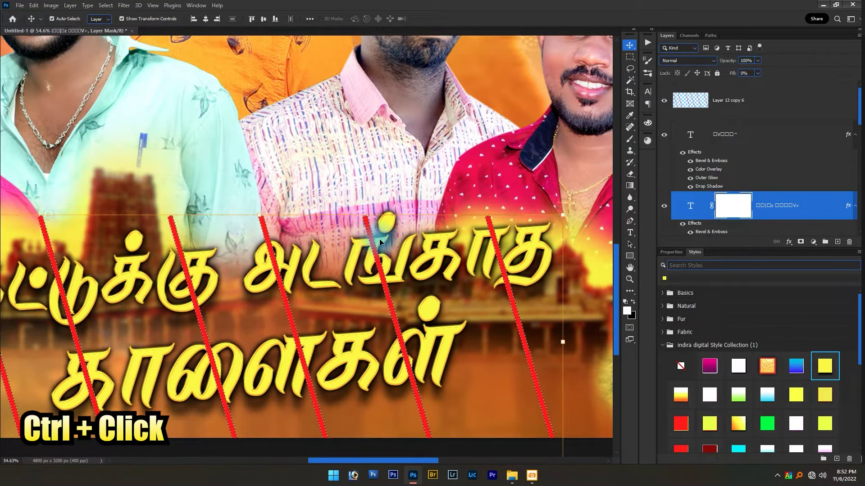
left_click(664, 102)
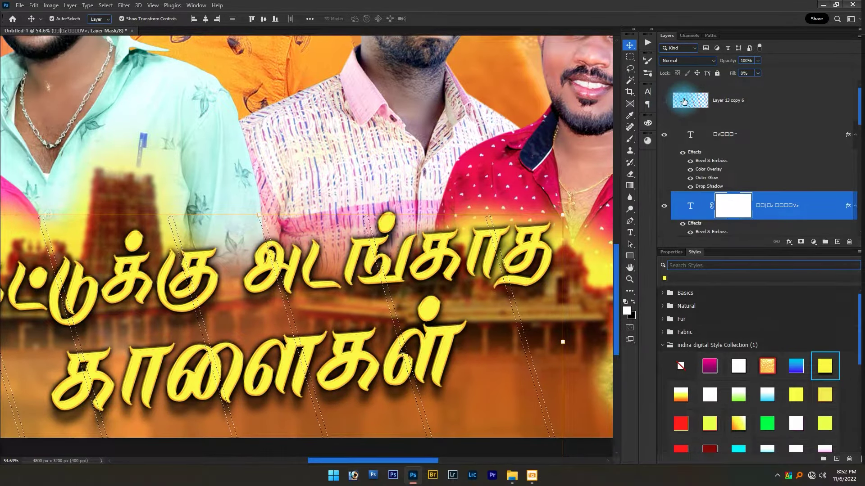
scroll(494, 243, "down", 2)
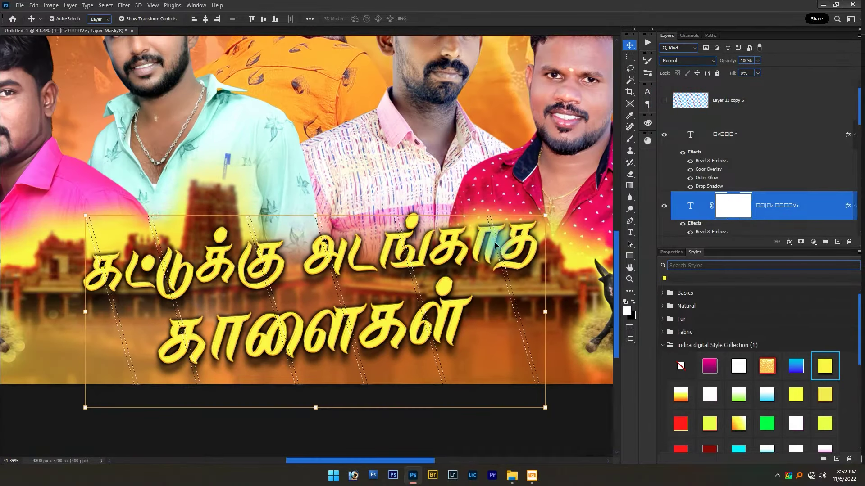
scroll(733, 207, "down", 2)
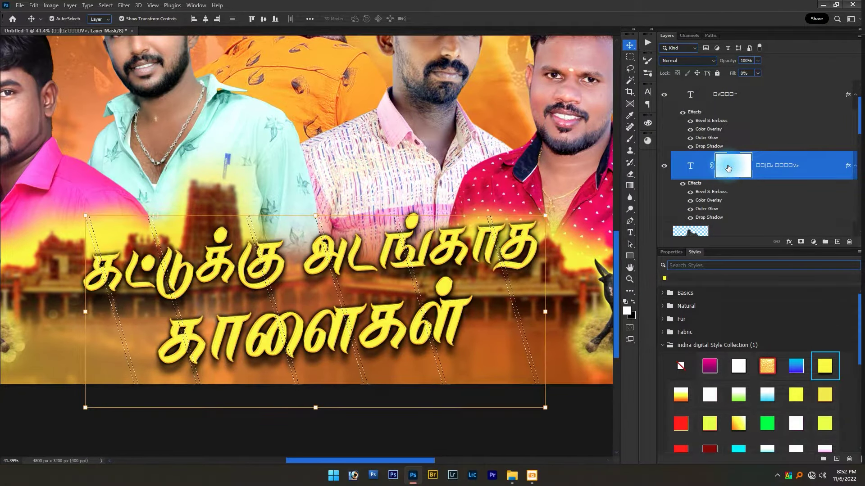
Fill the title mask black inside the stripe selection, deselect, and show the stripes again.
left_click(632, 302)
key("d")
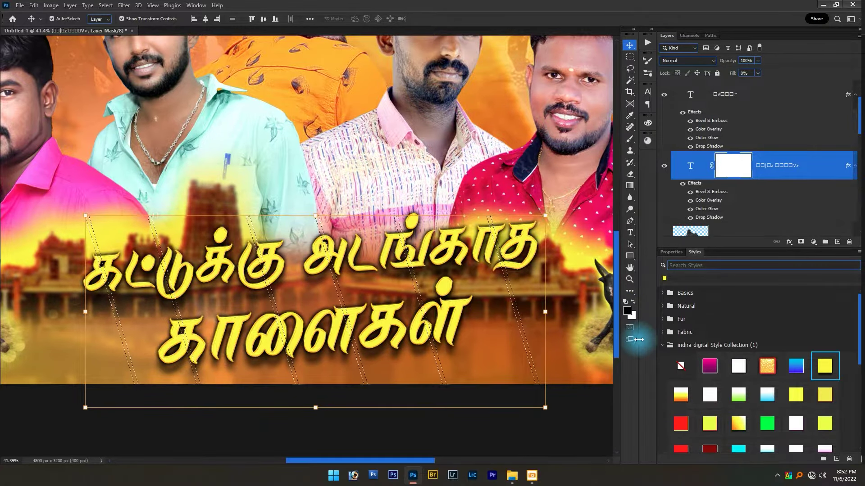
key("alt+Delete")
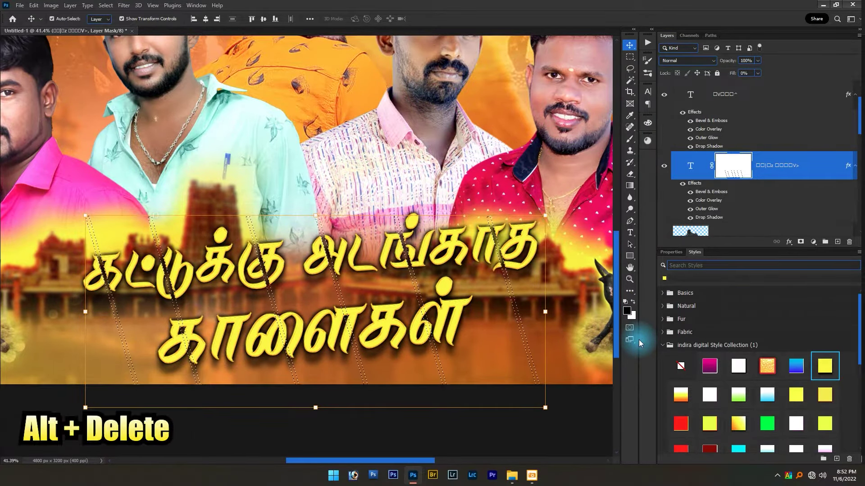
key("ctrl+d")
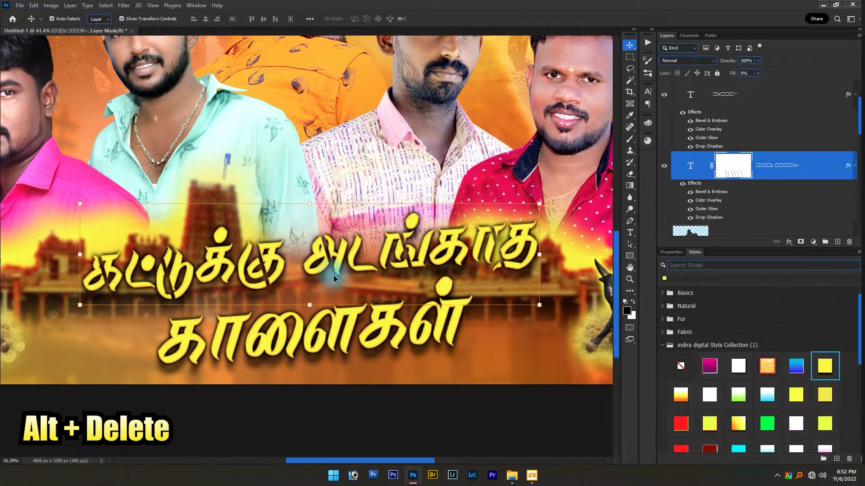
key("ctrl+plus")
key("ctrl+plus")
scroll(194, 280, "down", 2)
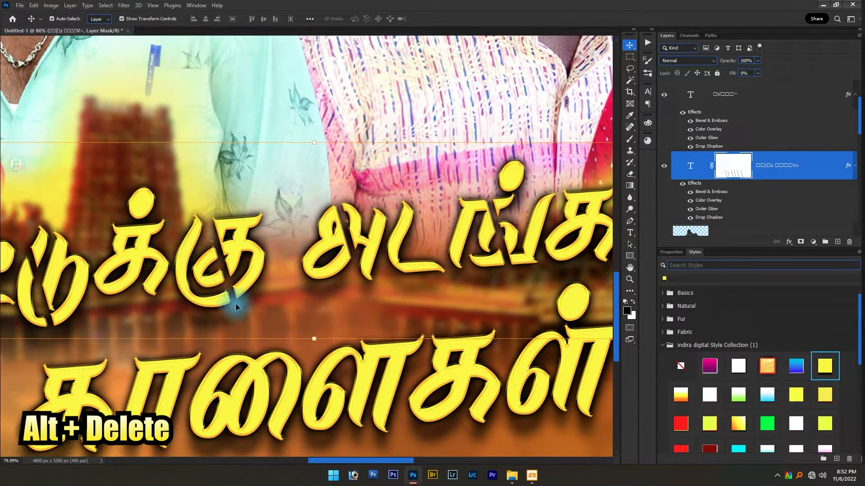
scroll(233, 298, "up", 3)
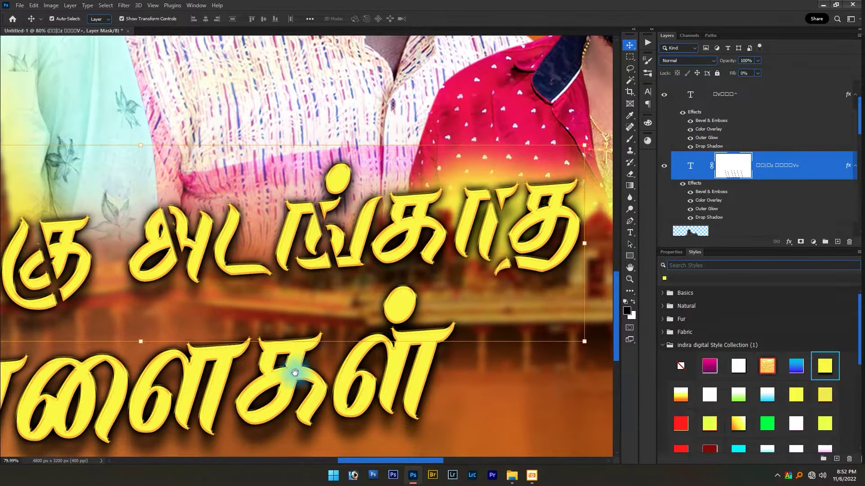
scroll(289, 360, "down", 1)
scroll(430, 304, "down", 1)
scroll(733, 184, "up", 2)
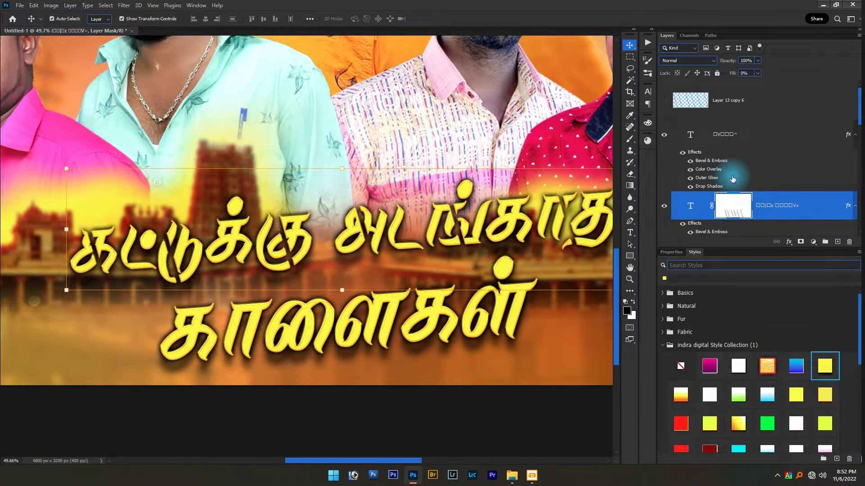
left_click(664, 103)
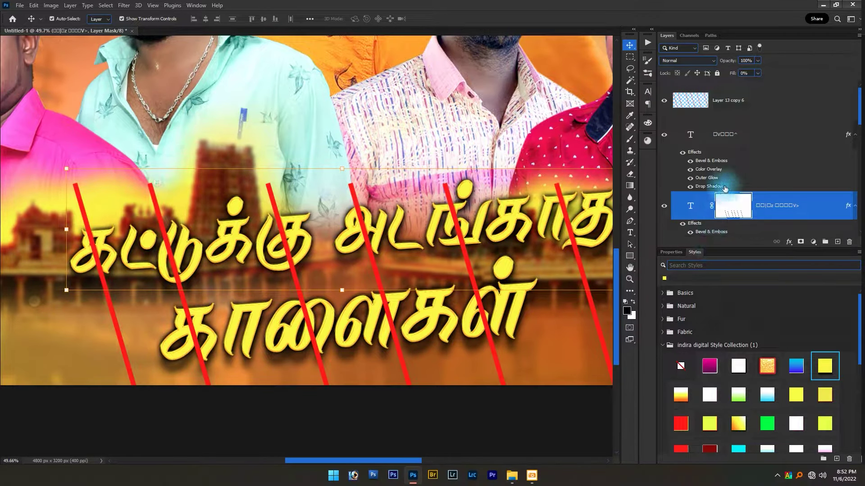
Add an empty layer mask to the lower Tamil title line's layer.
scroll(730, 187, "down", 1)
scroll(732, 188, "up", 1)
left_click(665, 134)
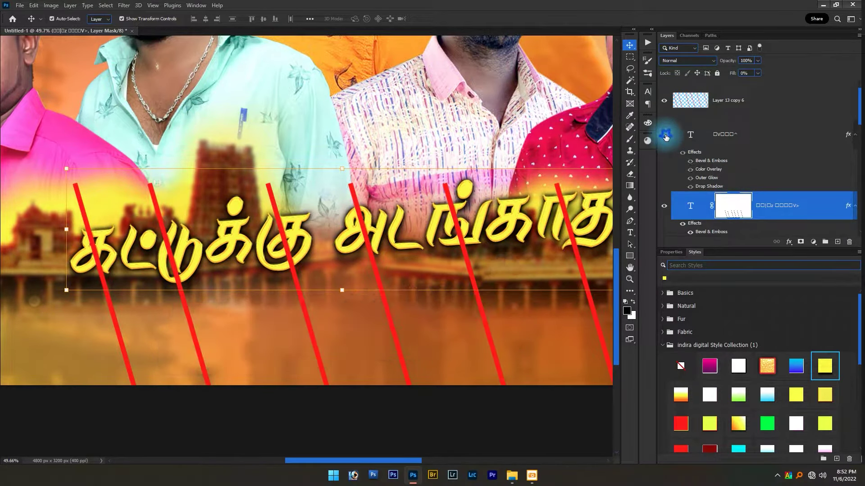
left_click(665, 137)
left_click(761, 134)
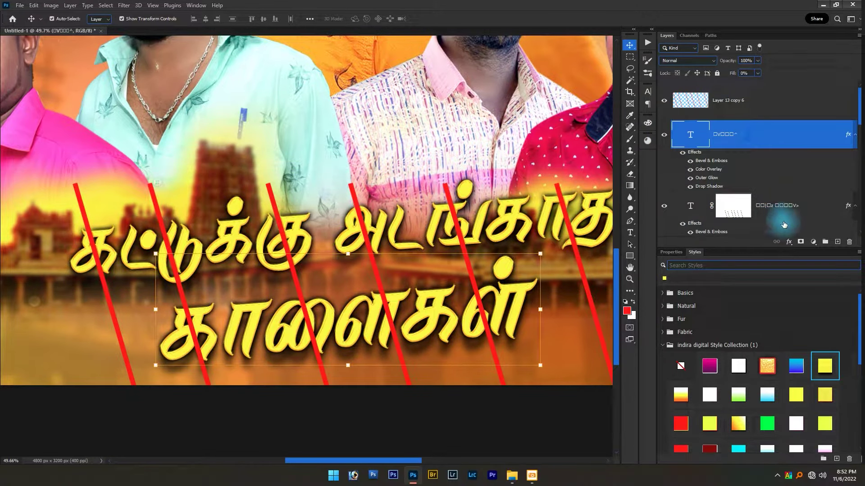
left_click(802, 243)
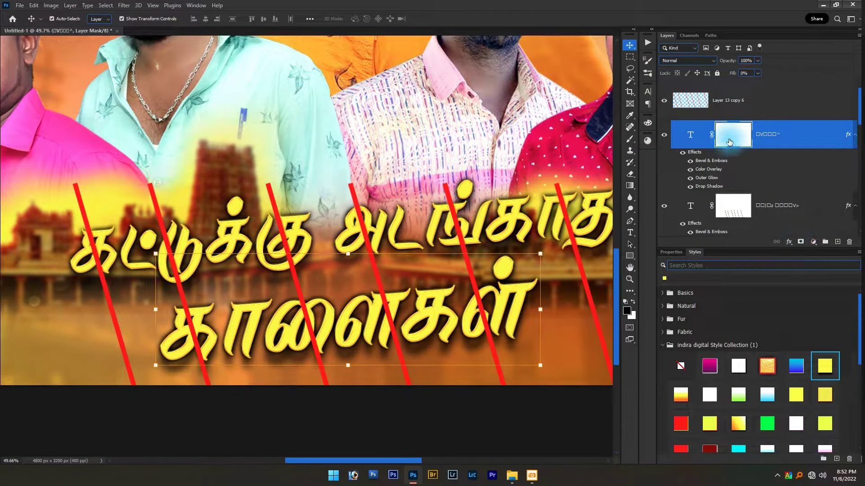
Cut the red stripe shapes out of the lower title's mask by filling the selection black.
left_click(695, 102, "ctrl")
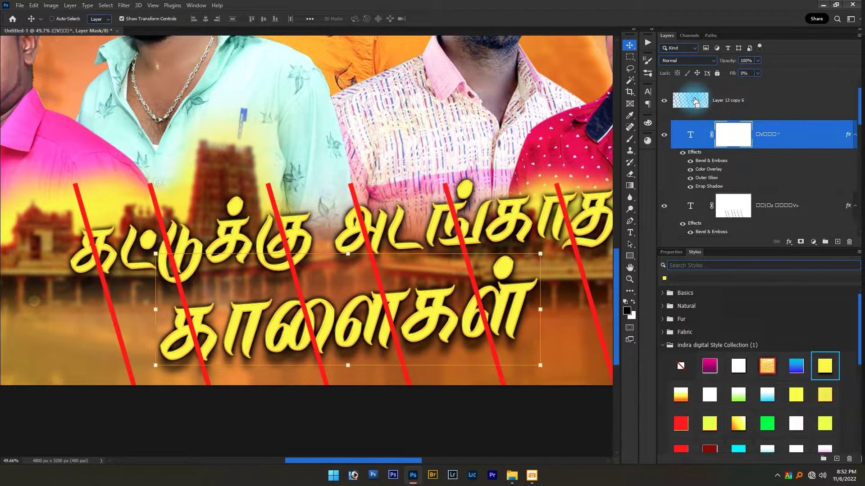
left_click(677, 105, "ctrl")
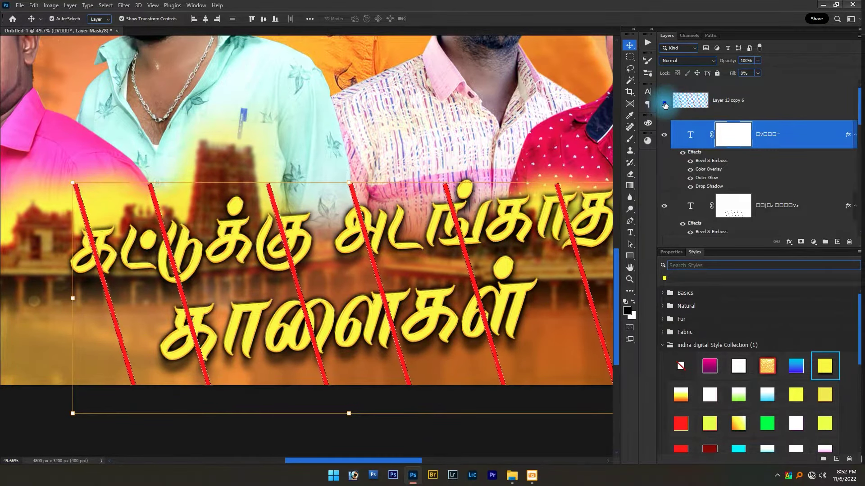
left_click(664, 104)
left_click(735, 140)
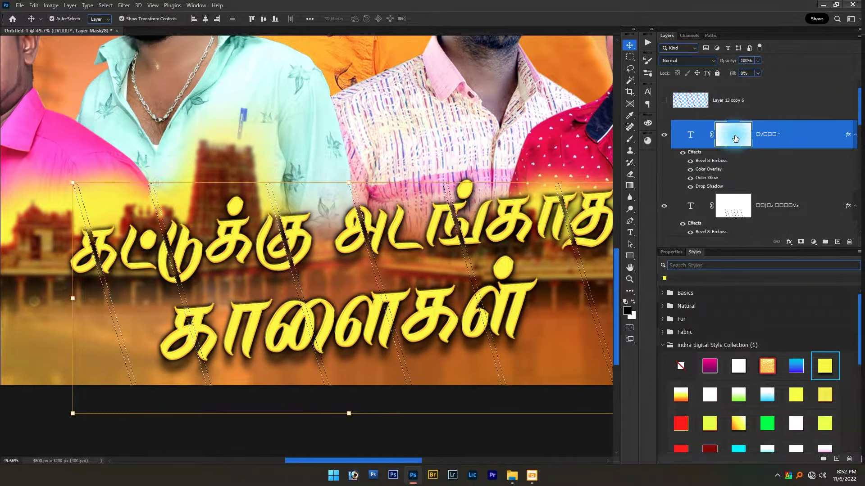
left_click(675, 235)
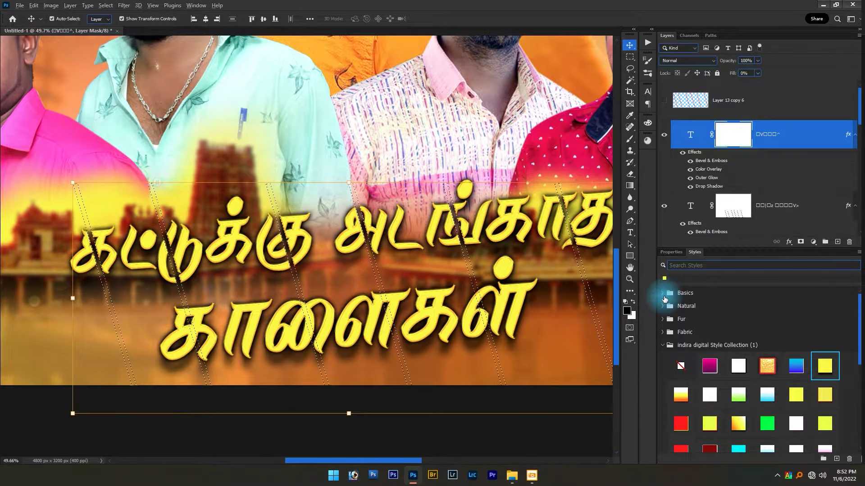
key("alt+BackSpace")
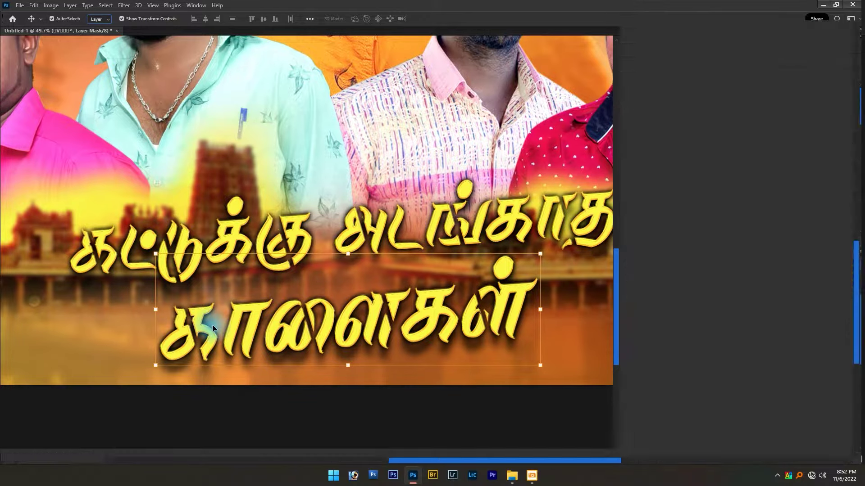
scroll(213, 328, "down", 2, "alt")
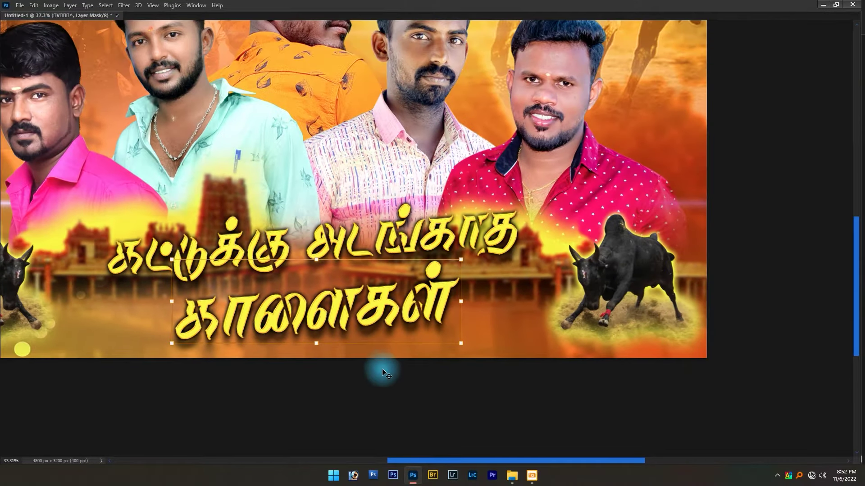
left_click(408, 396)
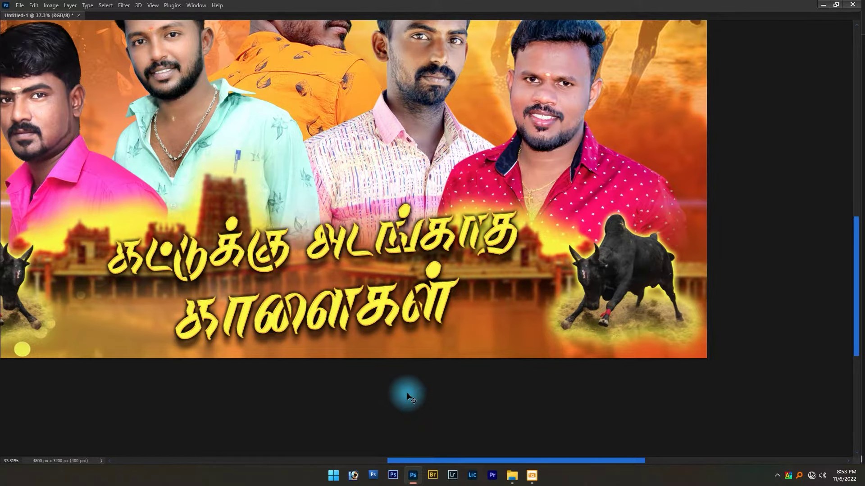
key("Tab")
left_click(759, 124)
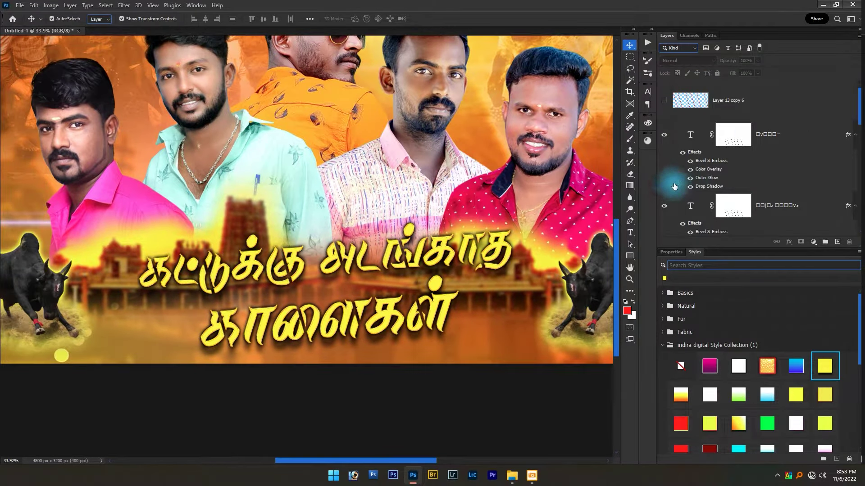
left_click(678, 134)
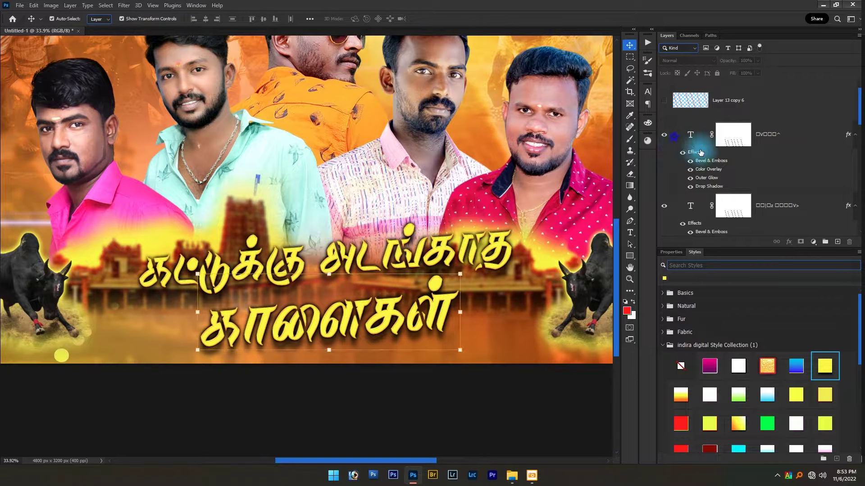
left_click(810, 204, "shift")
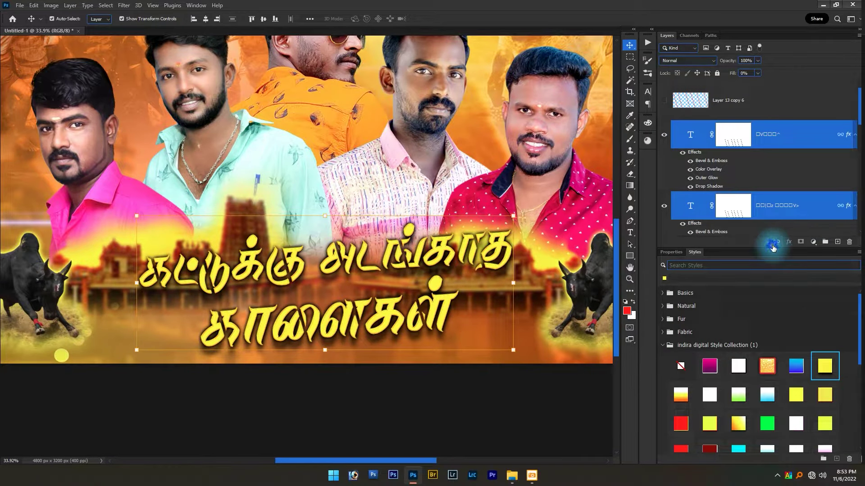
scroll(401, 339, "up", 1)
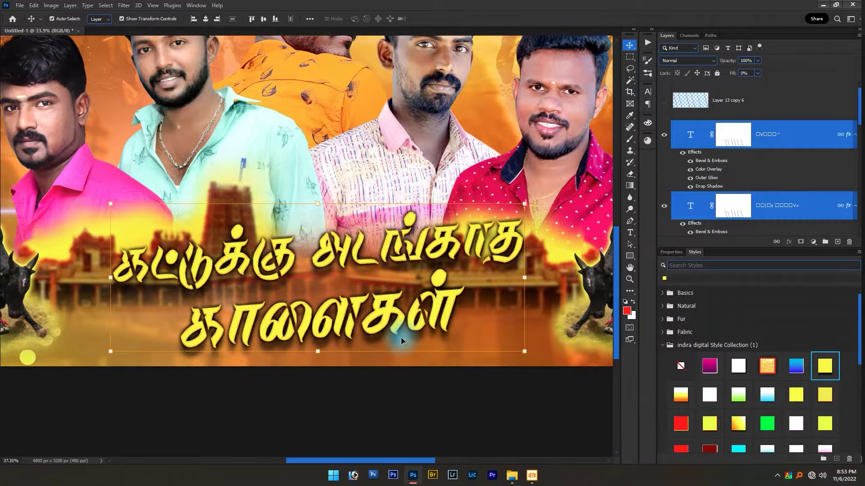
scroll(401, 337, "up", 5)
scroll(501, 307, "up", 5)
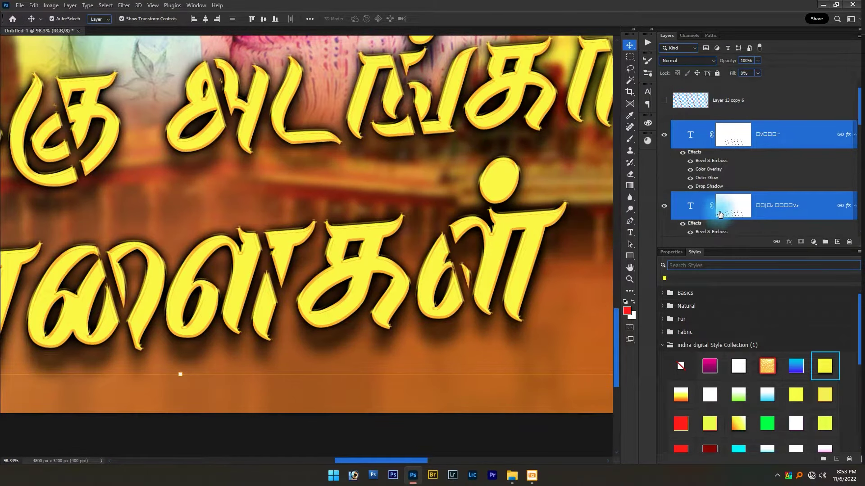
scroll(720, 214, "down", 1)
left_click(814, 169)
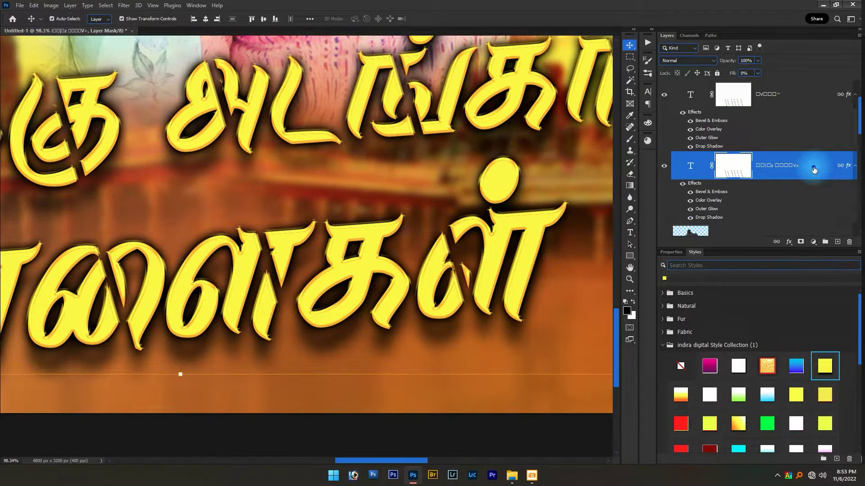
double_click(658, 235)
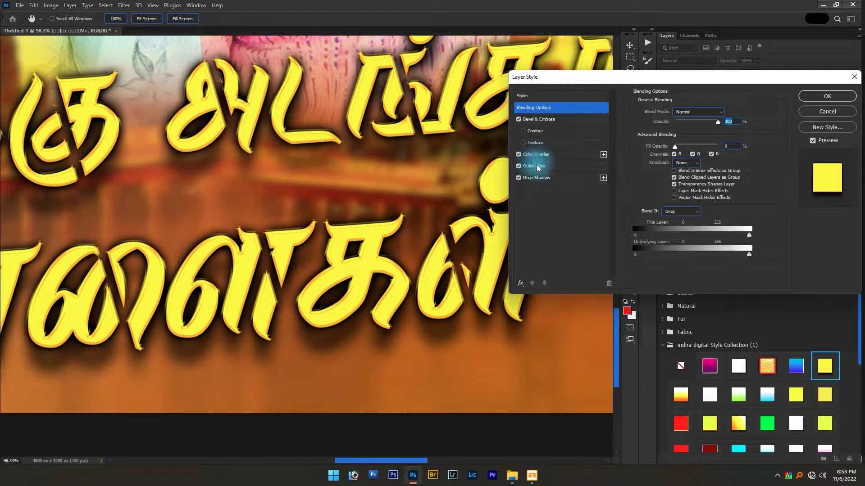
Set the lower title's Outer Glow size to 111 px and Drop Shadow size to 7 px.
left_click(539, 168)
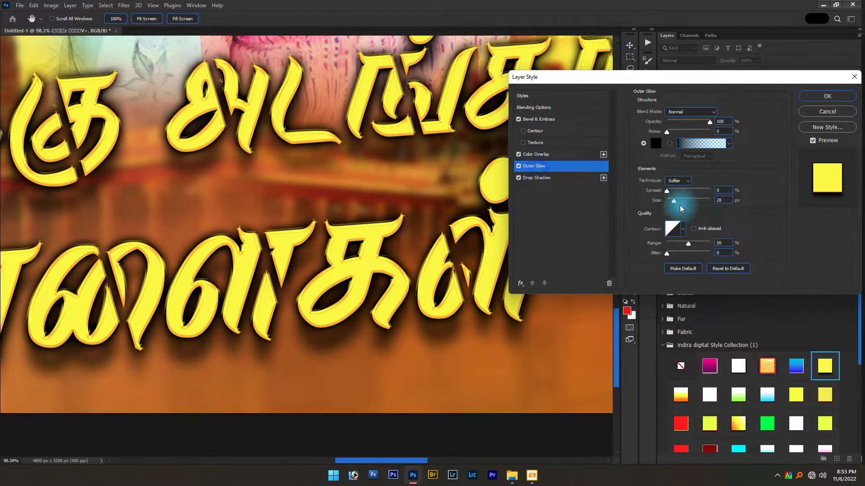
left_click_drag(679, 204, 688, 201)
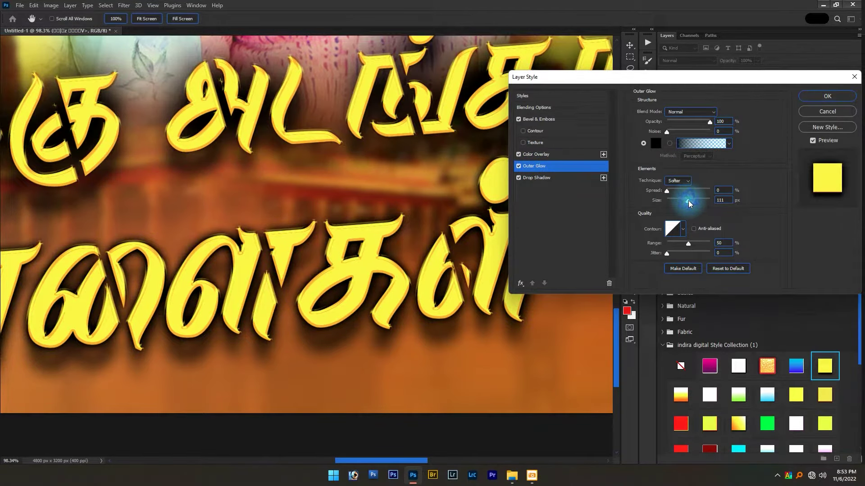
left_click(548, 178)
left_click_drag(683, 169, 670, 176)
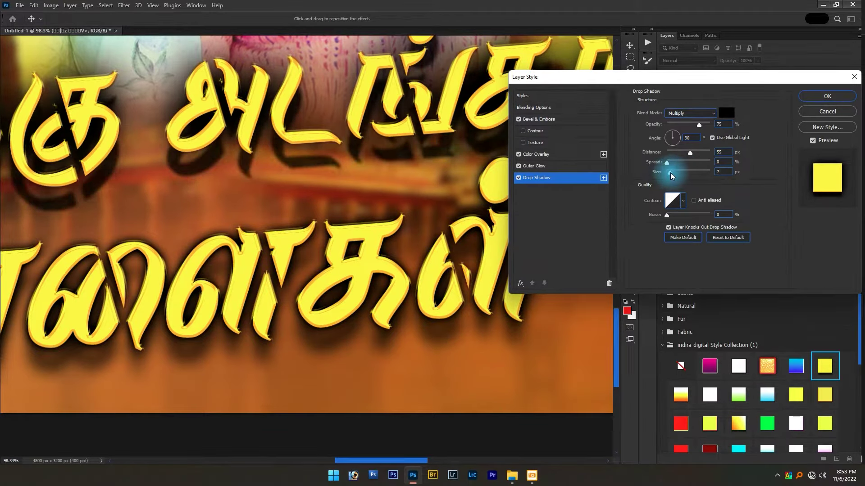
left_click(192, 234)
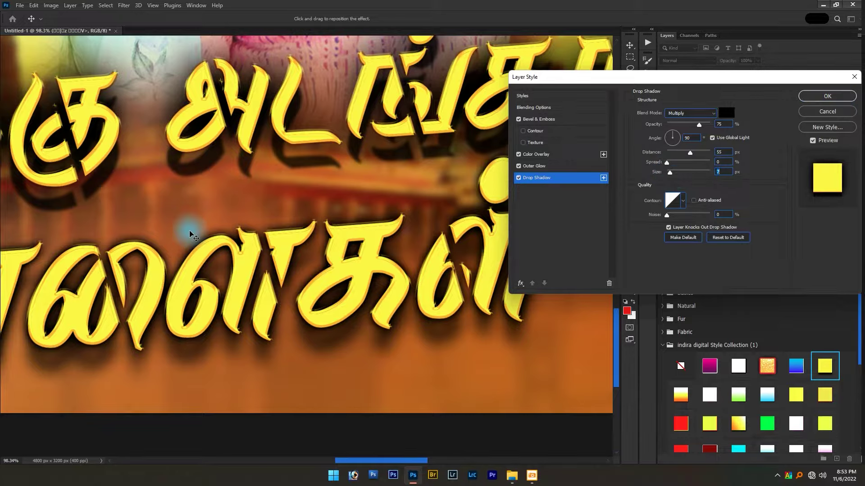
key("Return")
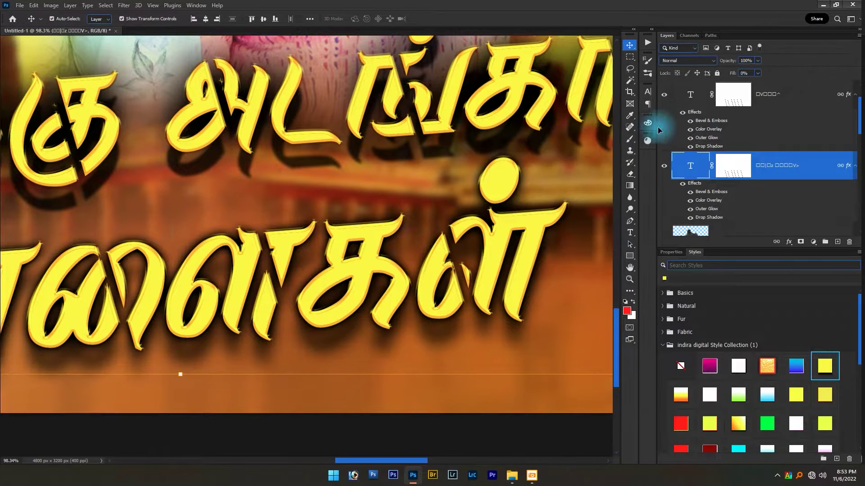
Copy the lower title line's layer style and paste it onto the top title line.
left_click(458, 98)
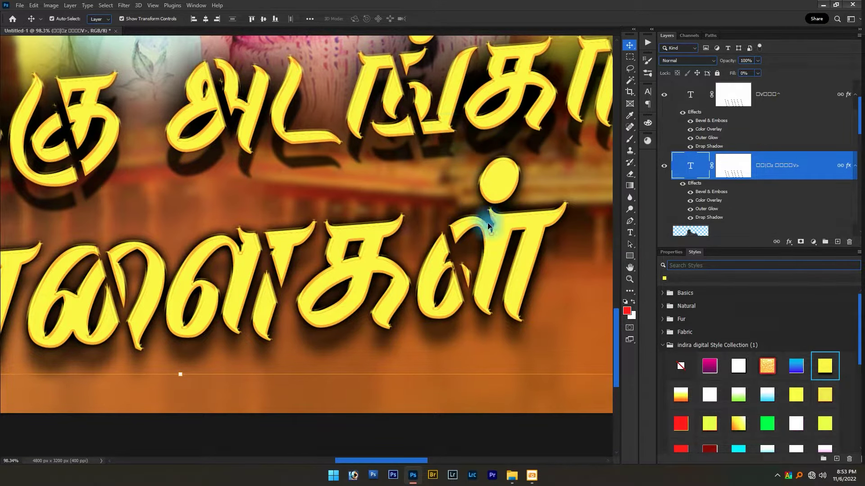
right_click(815, 162)
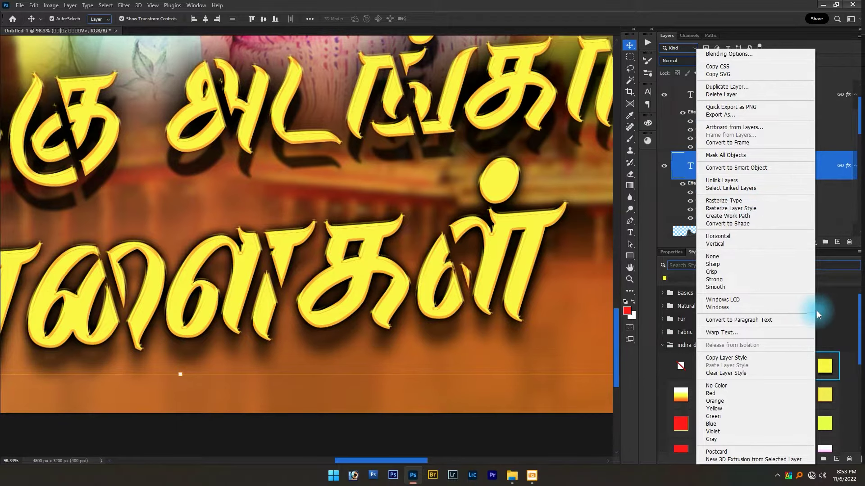
left_click(745, 358)
right_click(492, 258)
left_click(520, 268)
left_click(791, 102)
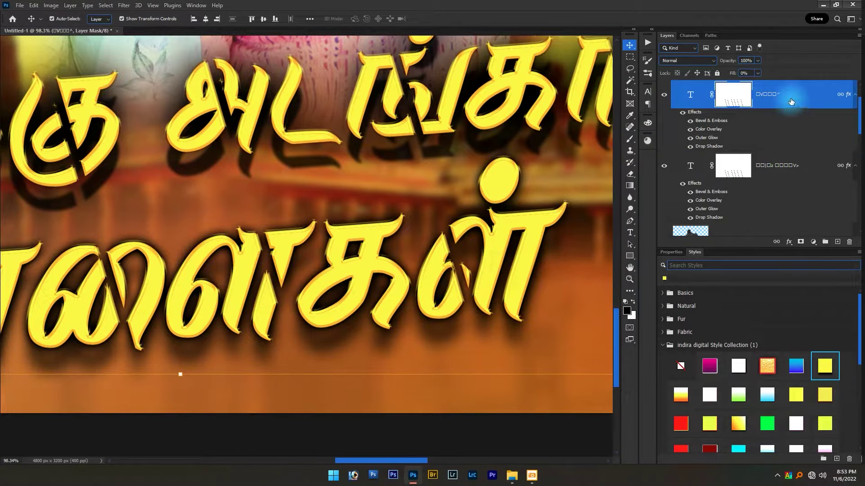
right_click(791, 99)
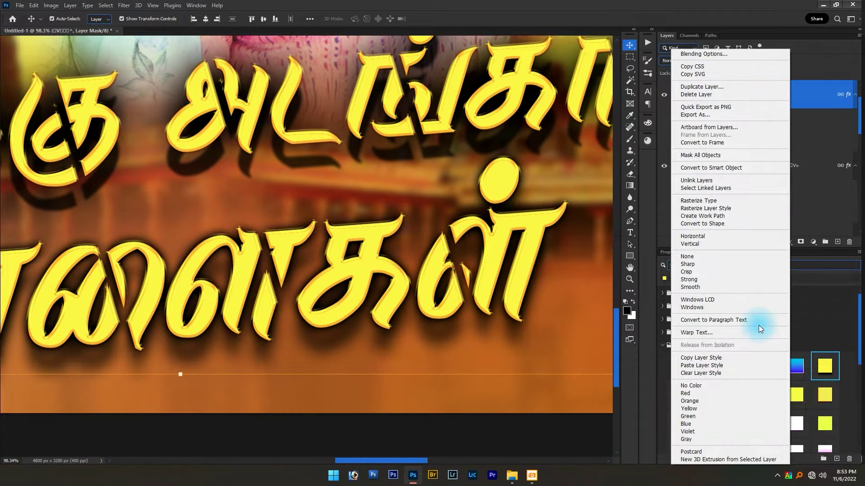
left_click(714, 366)
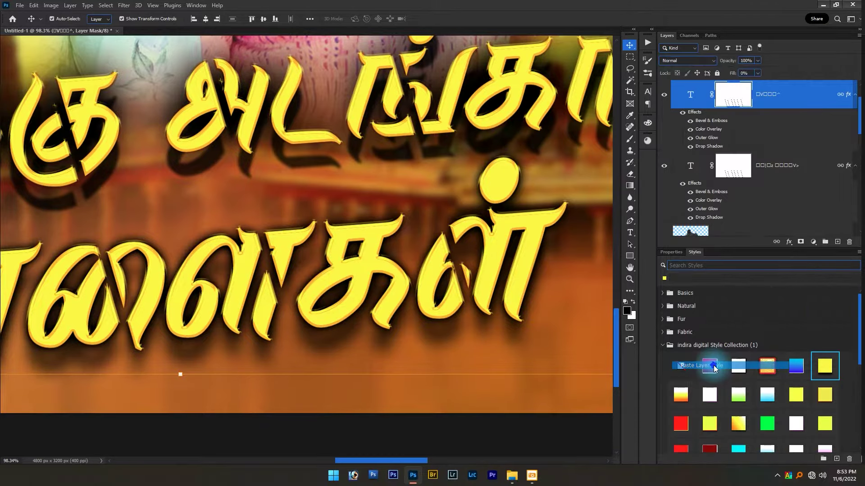
scroll(529, 339, "down", 3)
key("Tab")
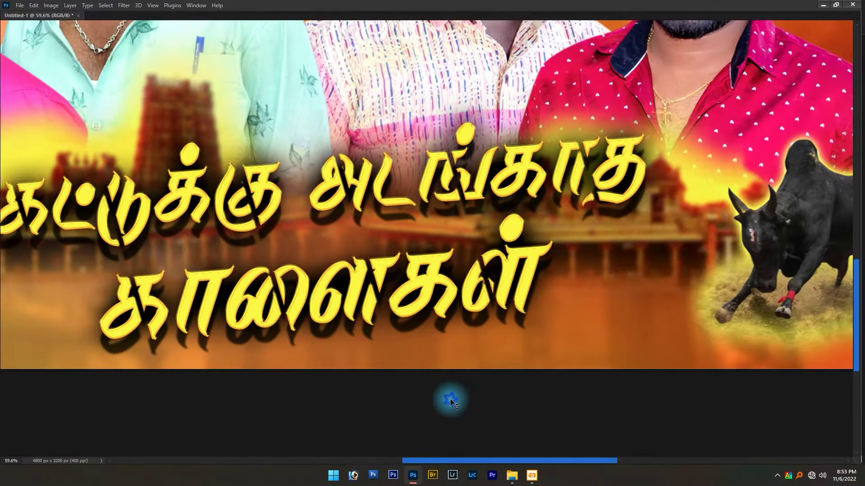
Preview the whole poster full screen, then restore the panels and fit it to the window.
key("ctrl+0")
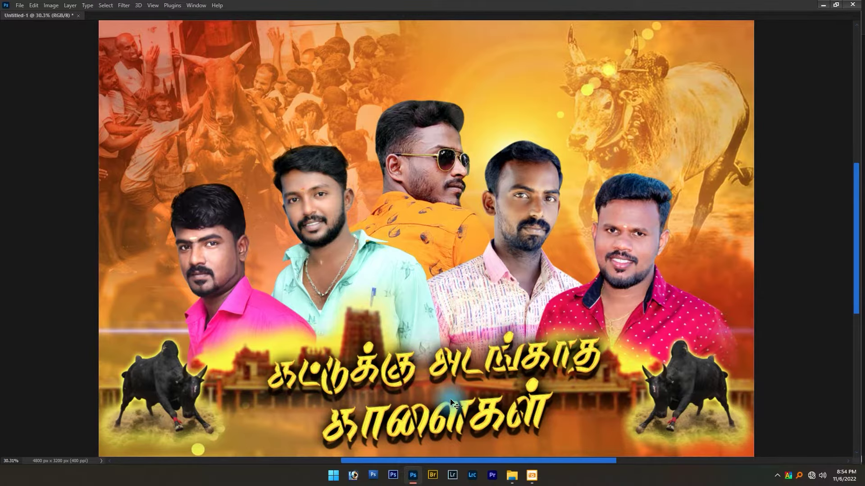
key("ctrl+minus")
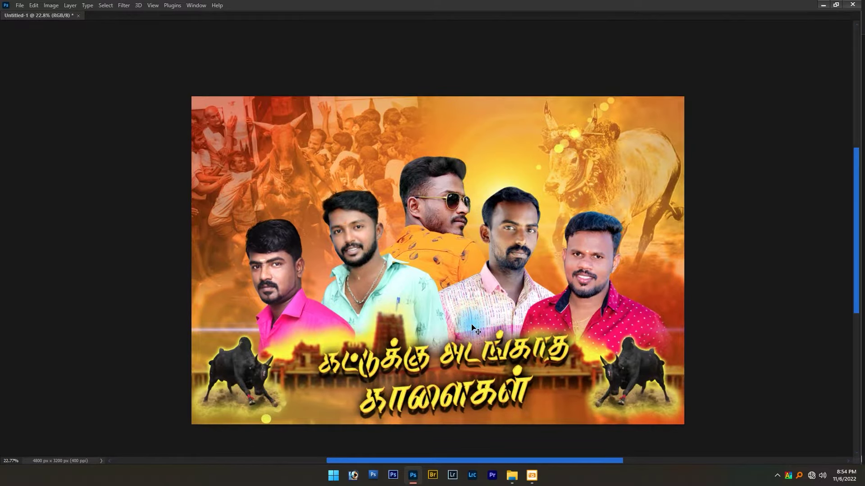
key("ctrl+plus")
key("Tab")
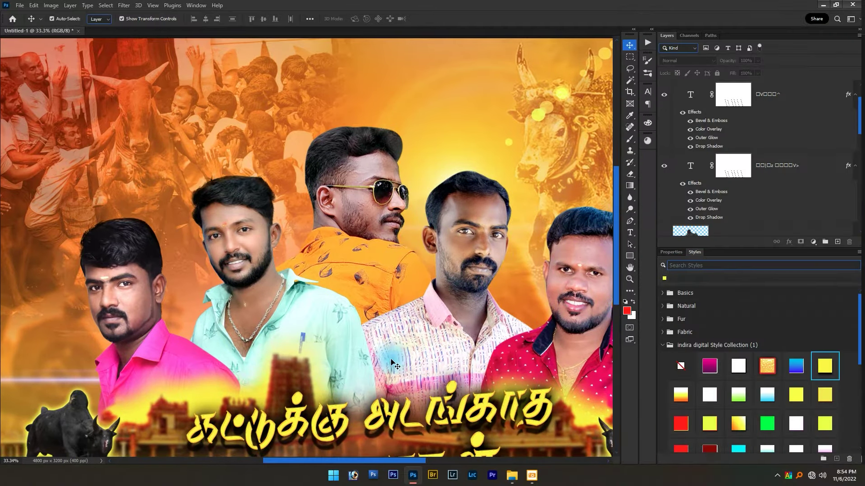
key("ctrl+0")
Select Layer 6, the man in sunglasses, from the canvas layer list.
right_click(325, 185)
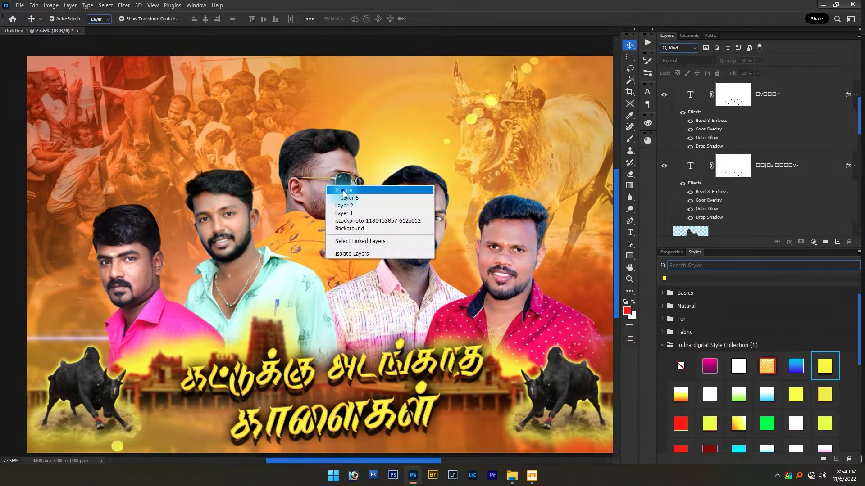
left_click(342, 190)
right_click(320, 165)
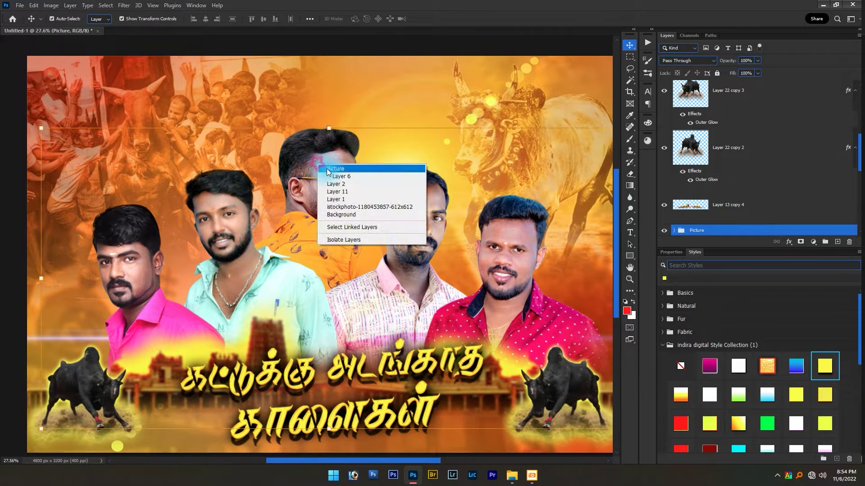
left_click(331, 175)
scroll(771, 212, "down", 1)
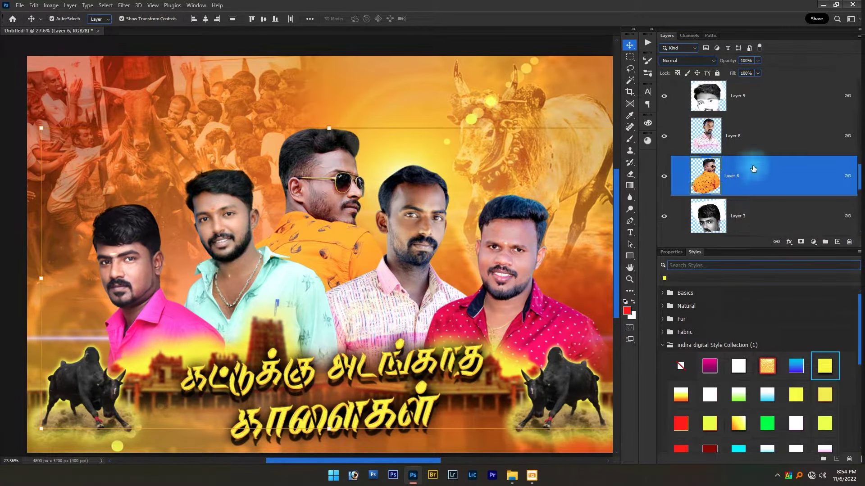
Apply Topaz Adjust 5's Clarity preset with Details strength lowered to about 1.79.
left_click(111, 7)
mouse_move(124, 6)
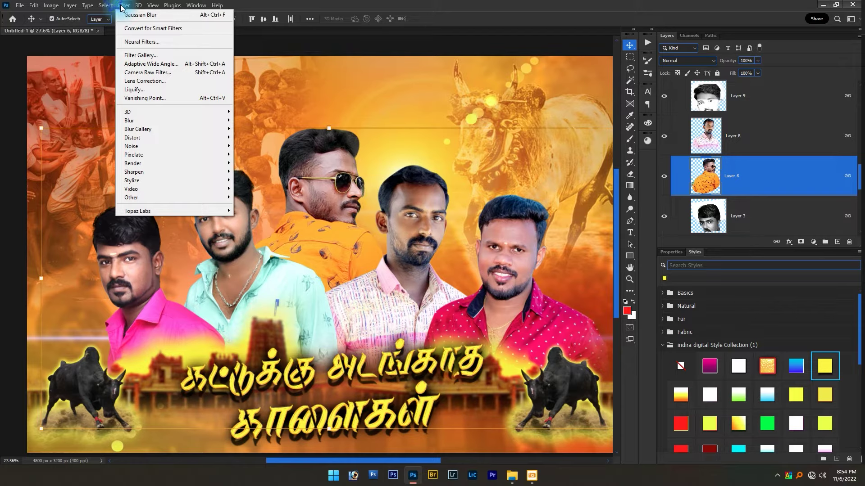
left_click(282, 210)
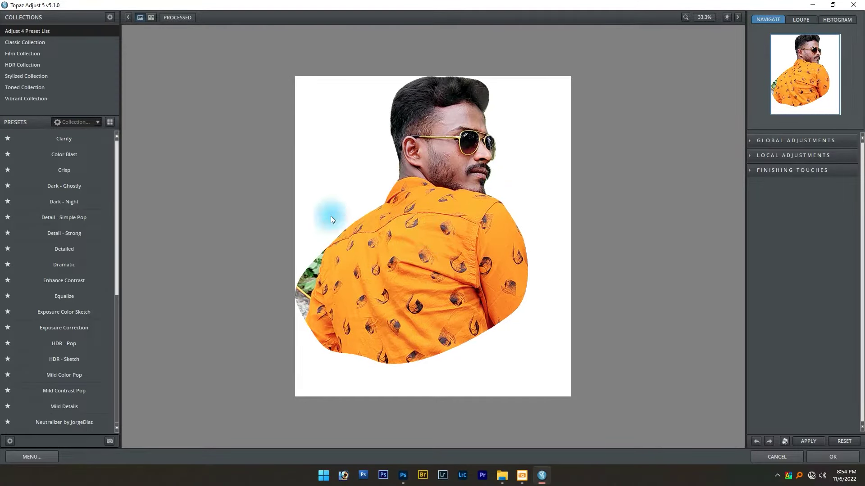
left_click(69, 140)
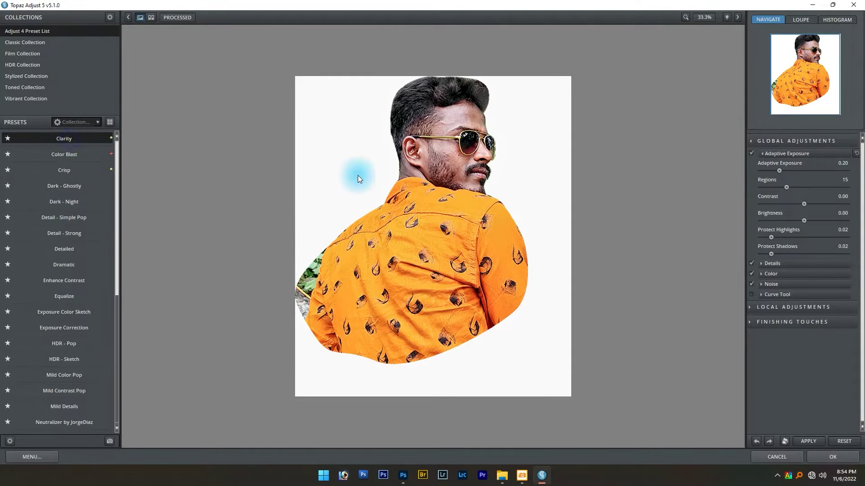
left_click(457, 149)
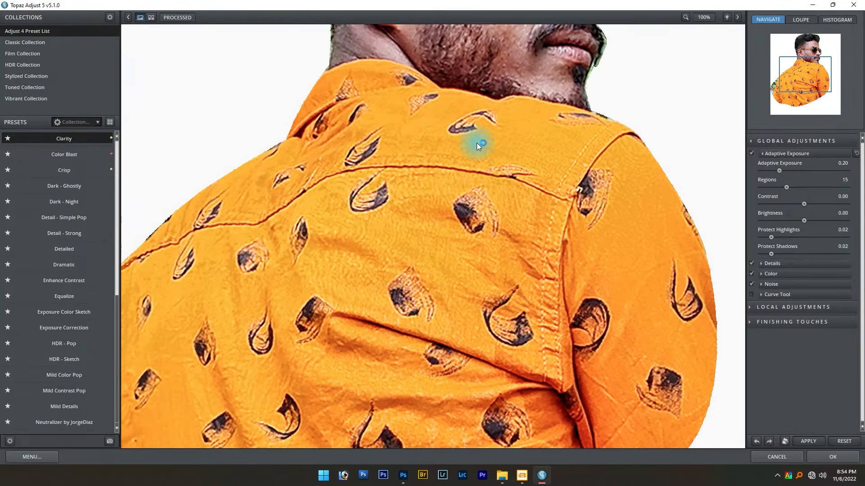
left_click(477, 143)
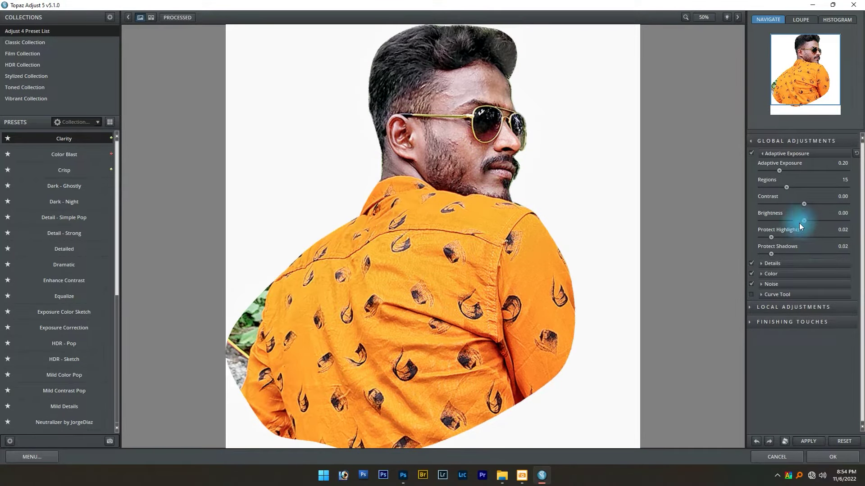
left_click(770, 264)
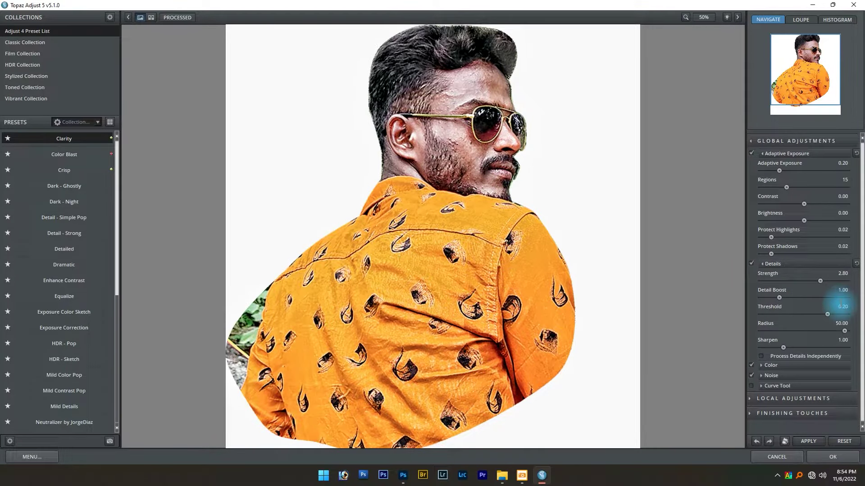
left_click_drag(820, 281, 799, 281)
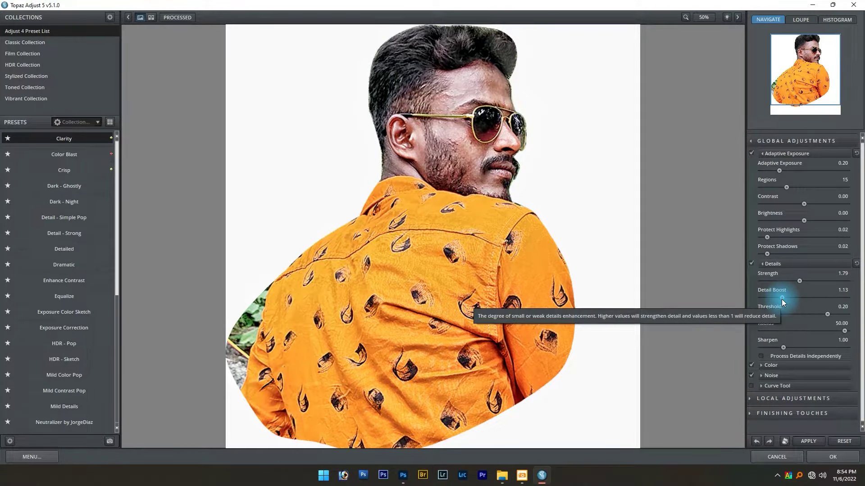
left_click(804, 440)
left_click(825, 457)
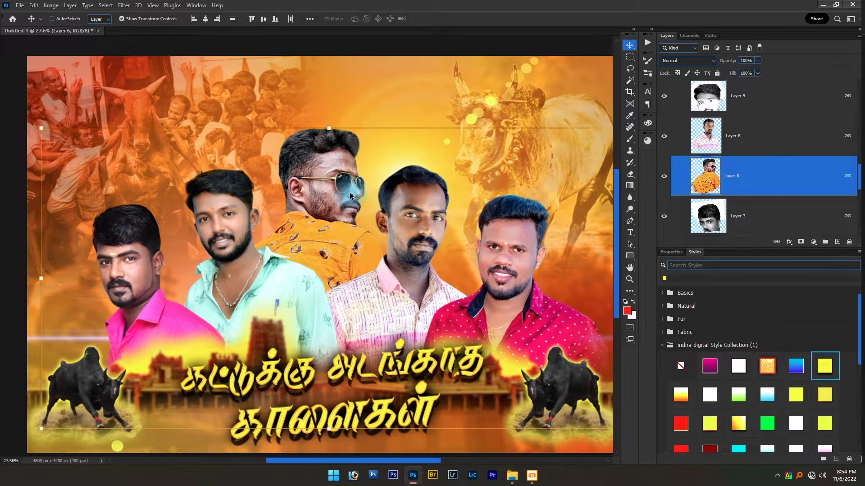
Undo the reapplied filtering on the sunglasses man and relaunch Topaz Adjust 5 on his layer.
key("ctrl+alt+f")
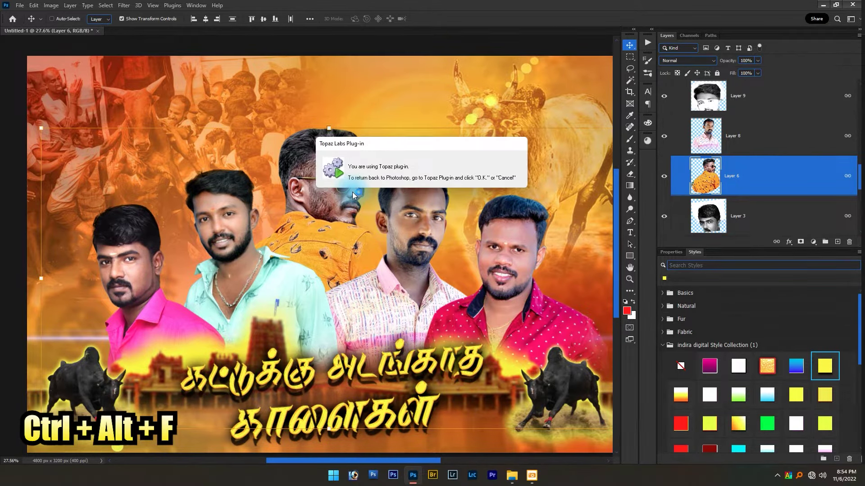
scroll(328, 182, "up", 5)
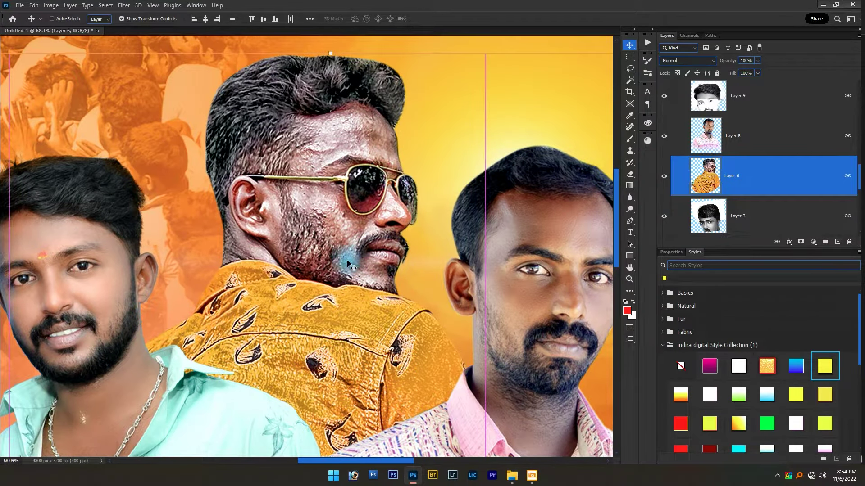
key("ctrl+z")
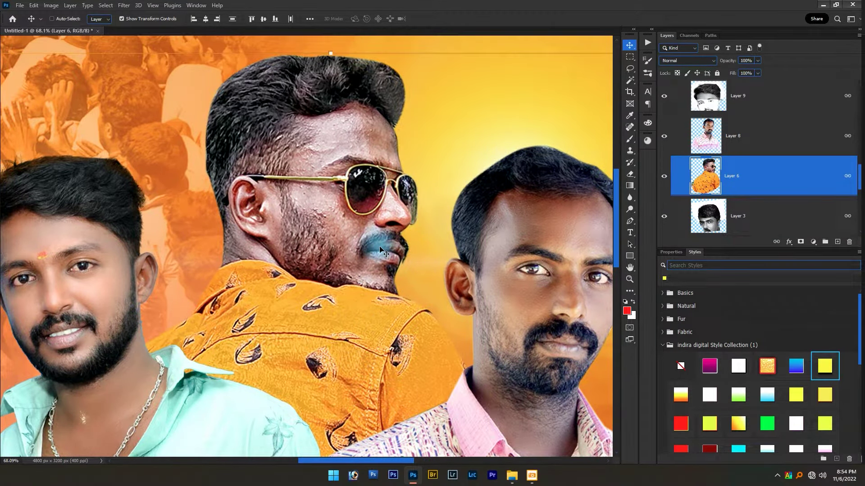
key("ctrl+z")
left_click(124, 5)
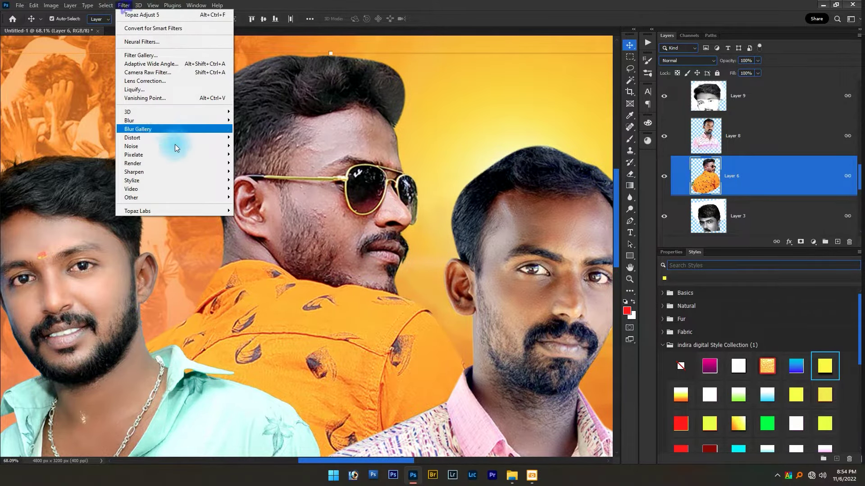
left_click(269, 208)
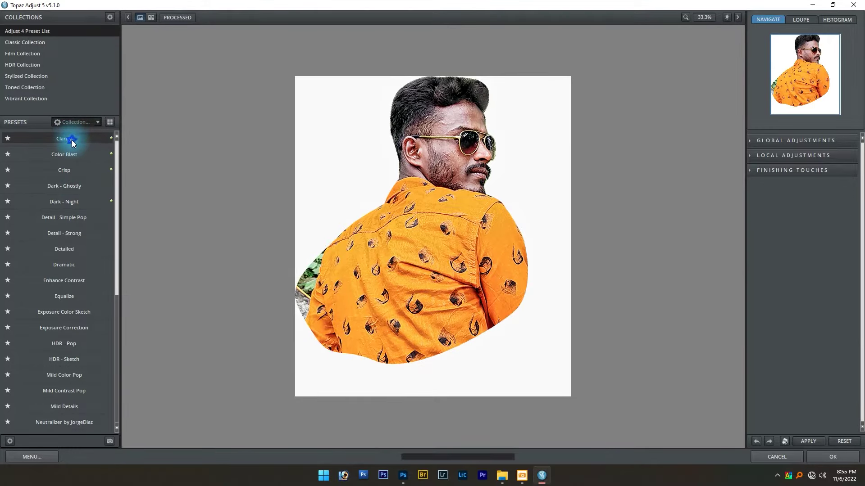
Try the Crisp and Vibrance presets, then settle on Clarity and accept it.
left_click(71, 139)
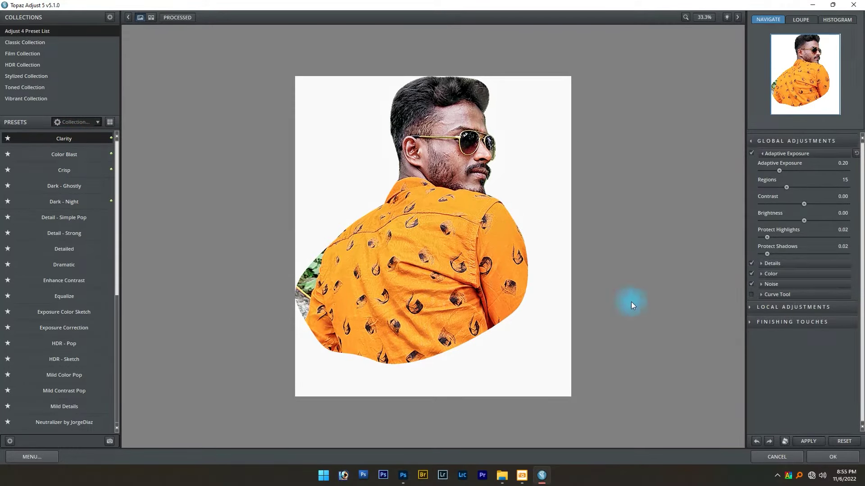
mouse_move(64, 169)
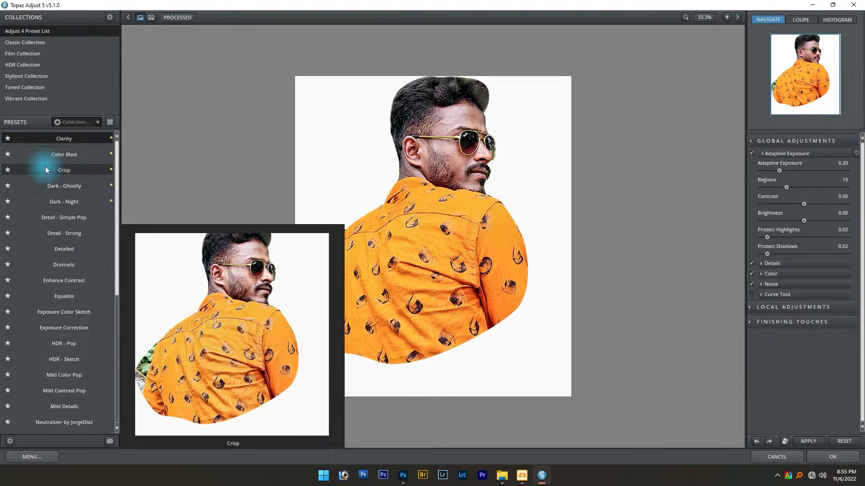
left_click(45, 169)
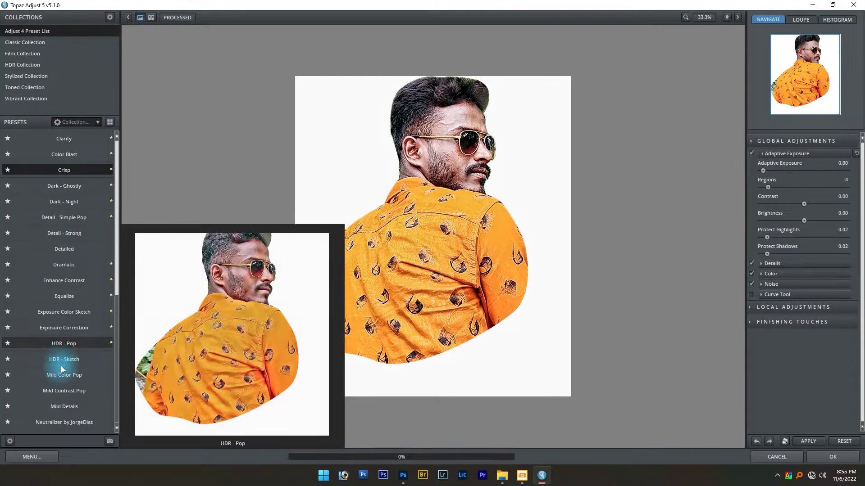
scroll(58, 386, "down", 1)
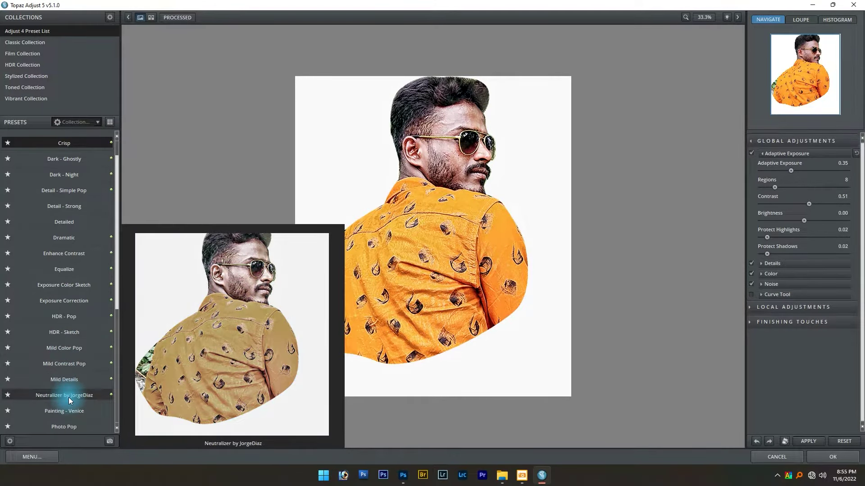
scroll(73, 431, "down", 2)
scroll(70, 431, "down", 4)
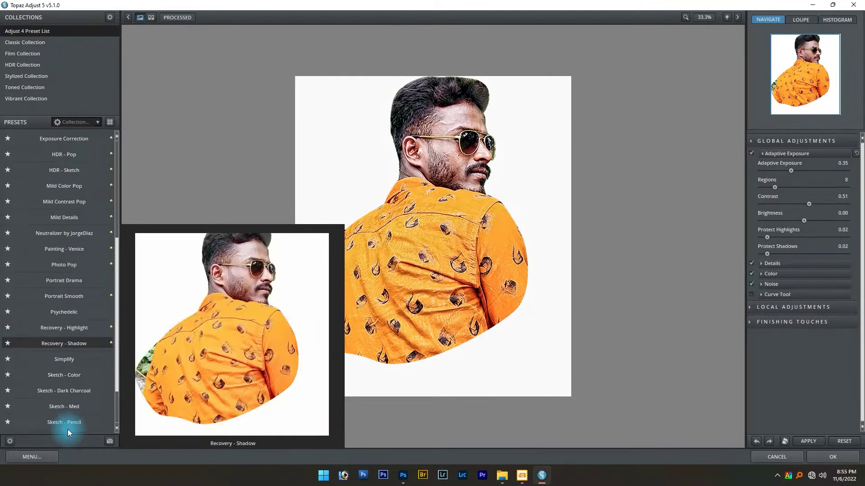
scroll(67, 428, "down", 2)
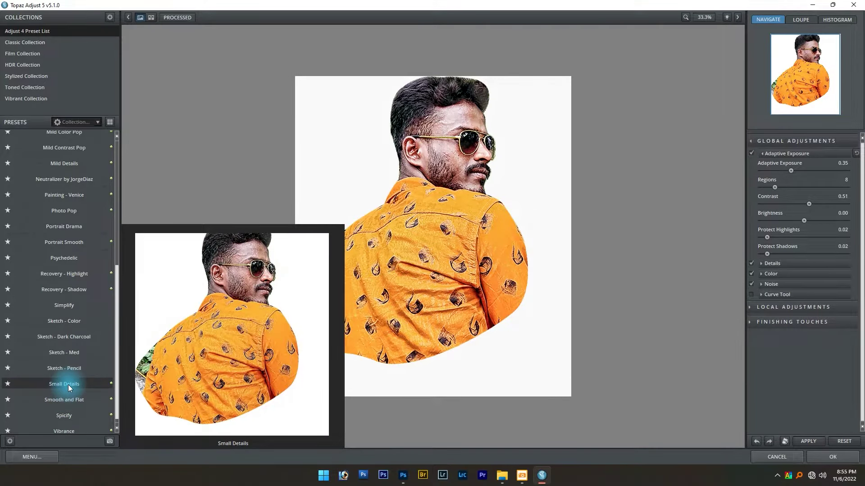
scroll(70, 412, "down", 1)
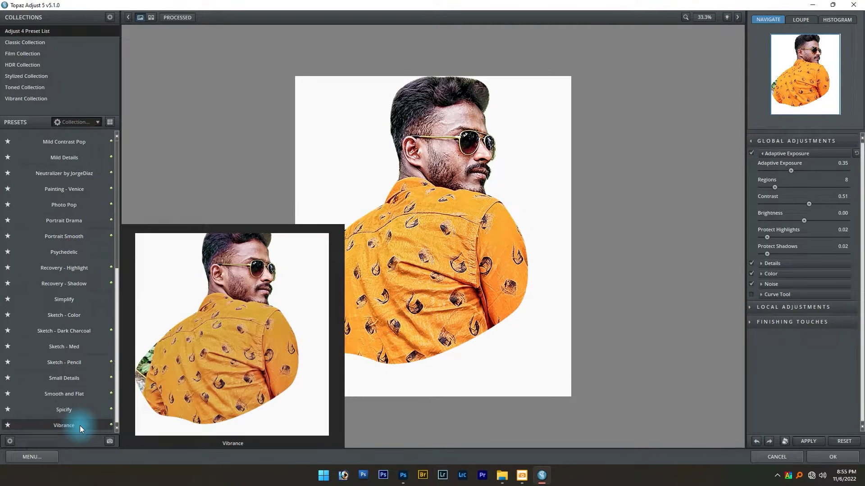
left_click(80, 425)
scroll(58, 184, "up", 3)
scroll(57, 184, "up", 3)
left_click(74, 138)
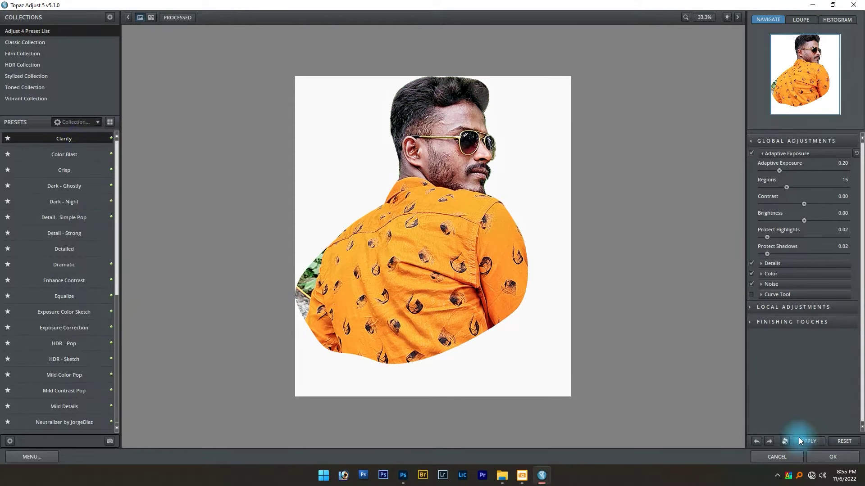
left_click(833, 456)
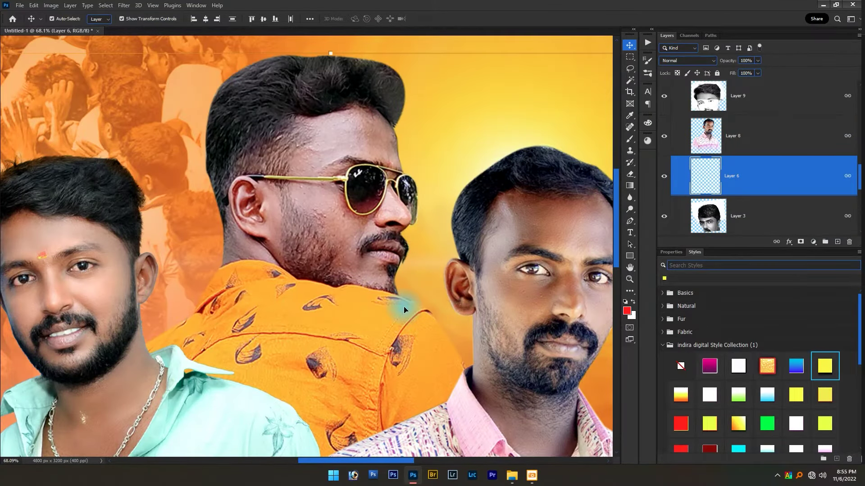
Select the pink-shirt man's Layer 5 and reapply the Topaz filter to him.
scroll(329, 232, "down", 2)
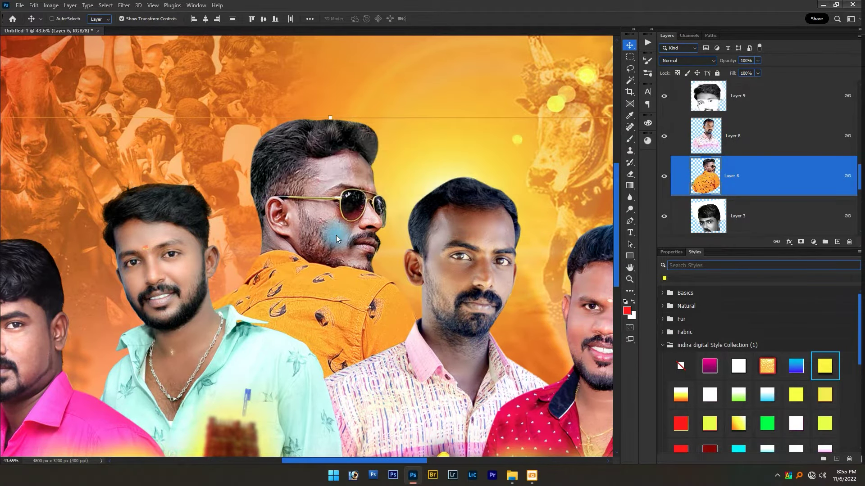
scroll(324, 234, "down", 2)
scroll(258, 219, "up", 2)
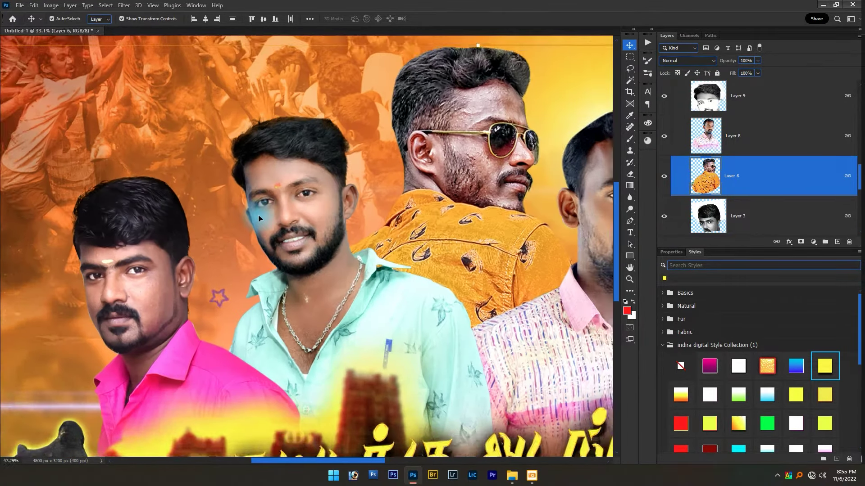
scroll(258, 219, "up", 1)
right_click(292, 203)
left_click(304, 207)
right_click(308, 201)
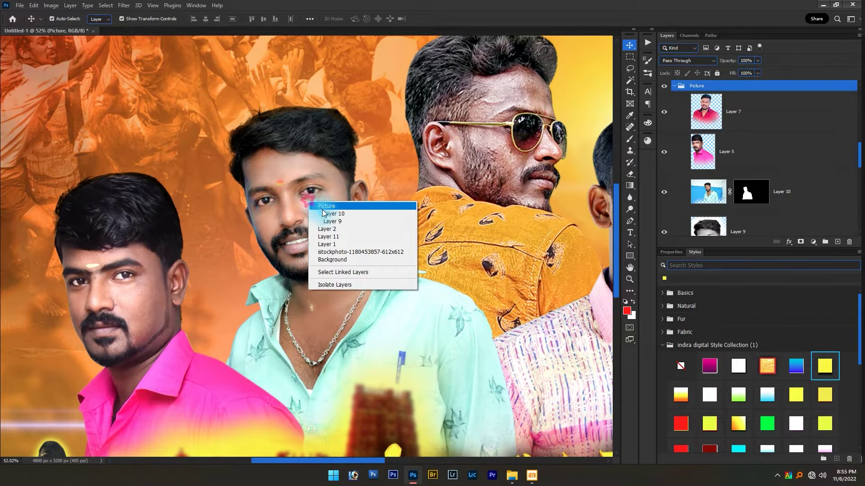
left_click(324, 213)
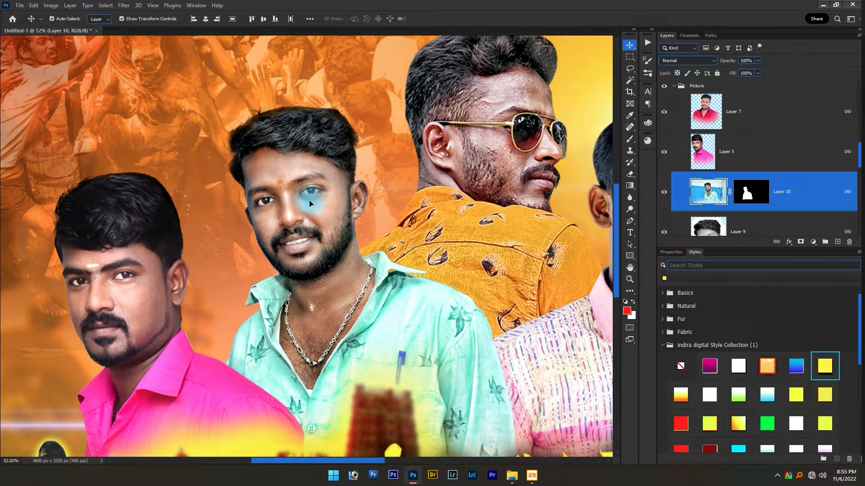
left_click_drag(160, 287, 258, 243)
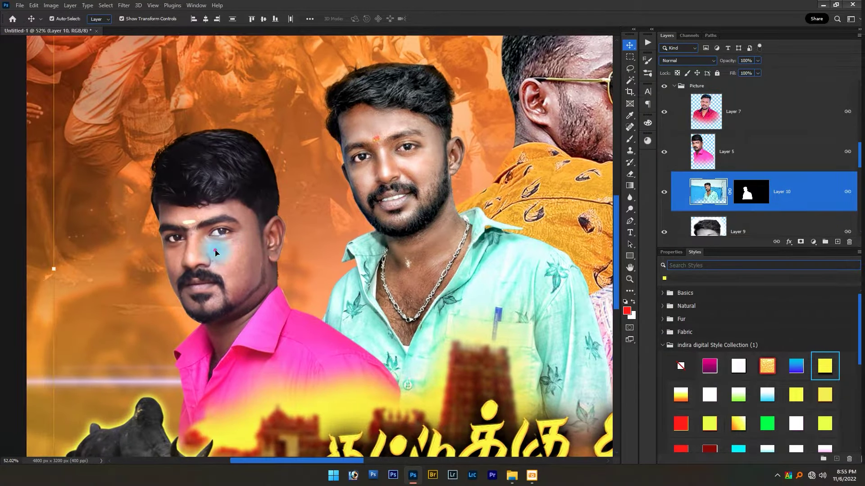
right_click(235, 268)
left_click(236, 261)
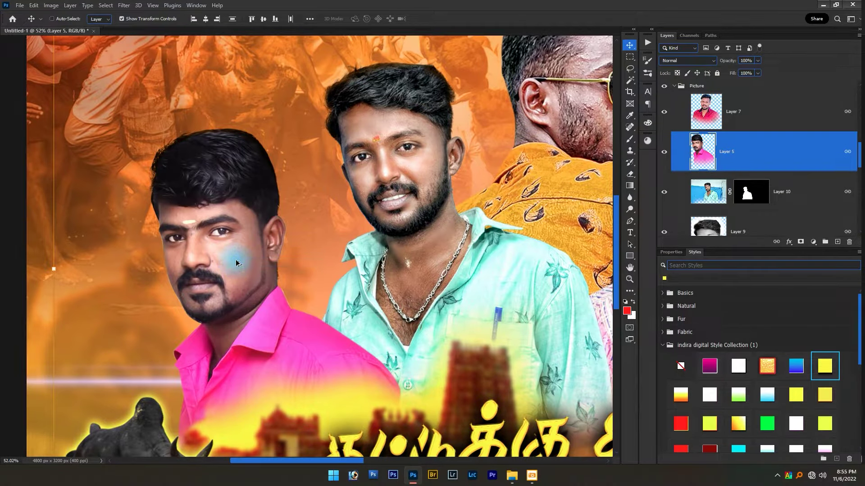
key("ctrl+alt+f")
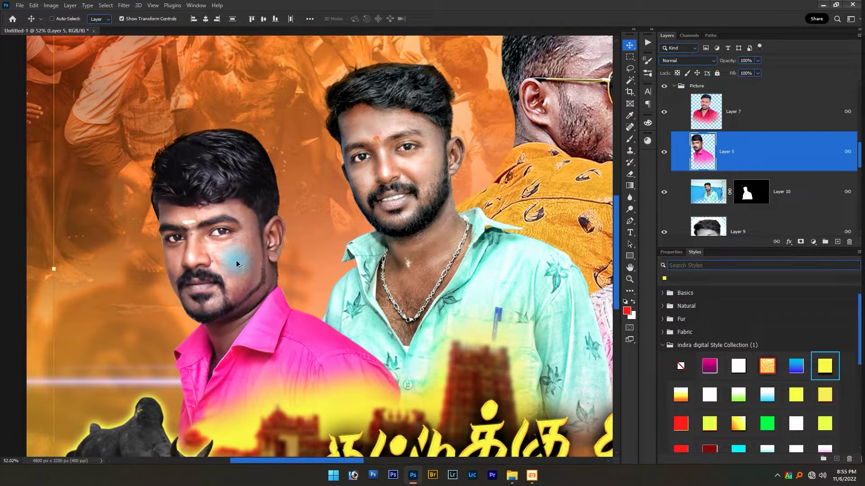
key("ctrl+alt+f")
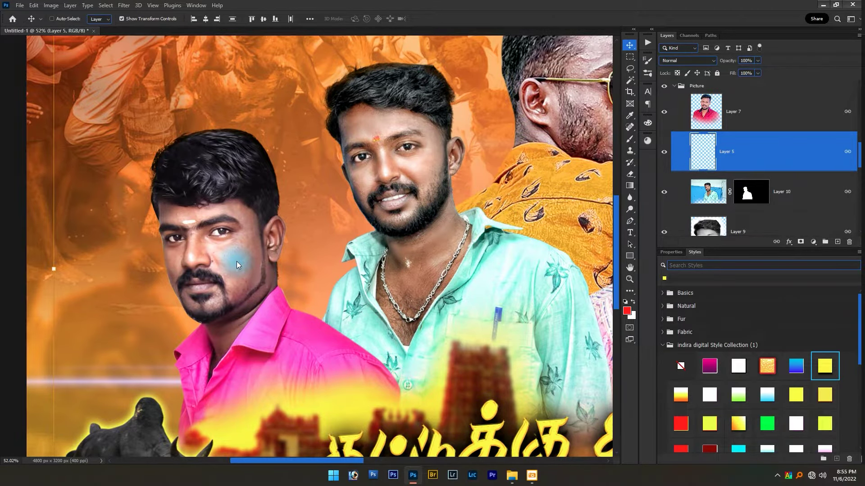
Reapply the Topaz filter to the red-shirt man's layer and apply a Color Balance adjustment.
scroll(236, 260, "down", 2)
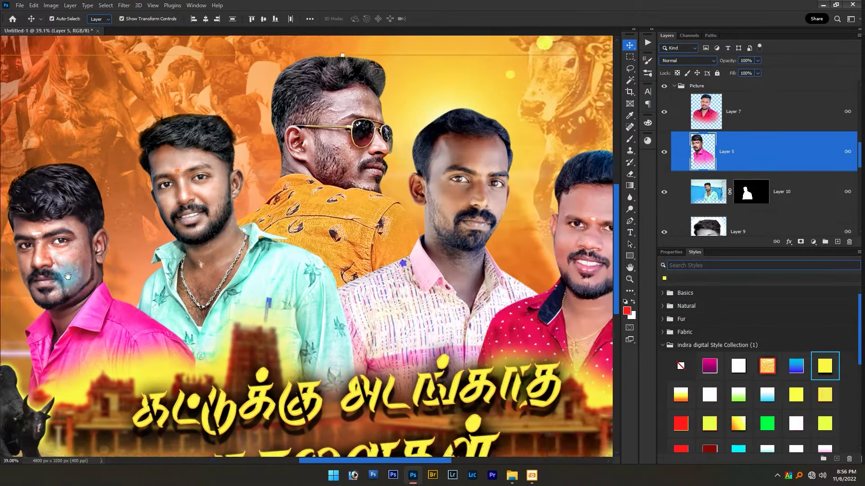
scroll(236, 261, "right", 5)
left_click(276, 235)
scroll(275, 235, "up", 2)
right_click(266, 220)
left_click(284, 226)
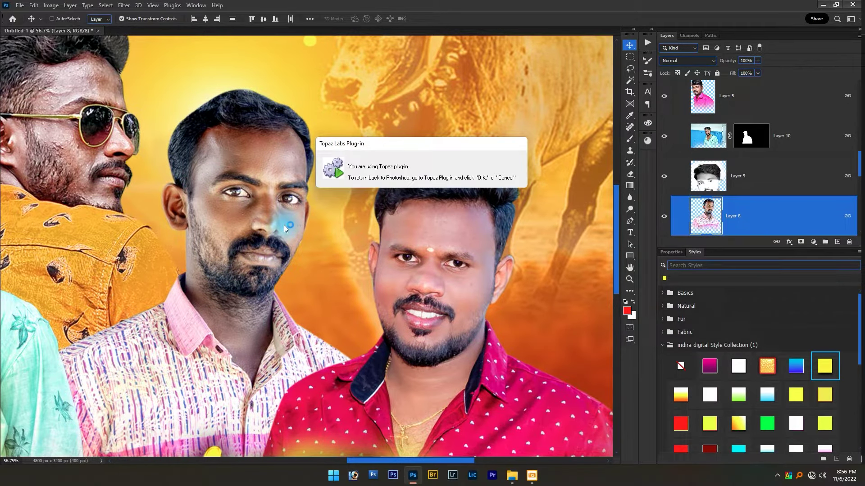
scroll(284, 227, "down", 3)
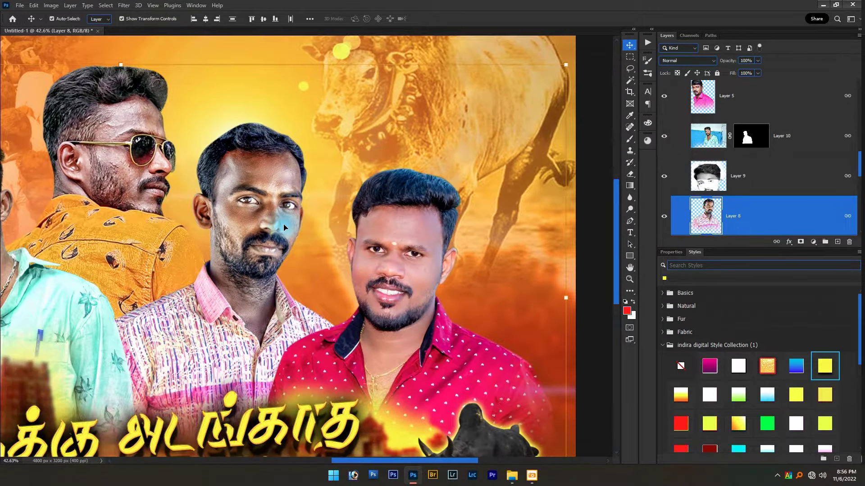
left_click(379, 235)
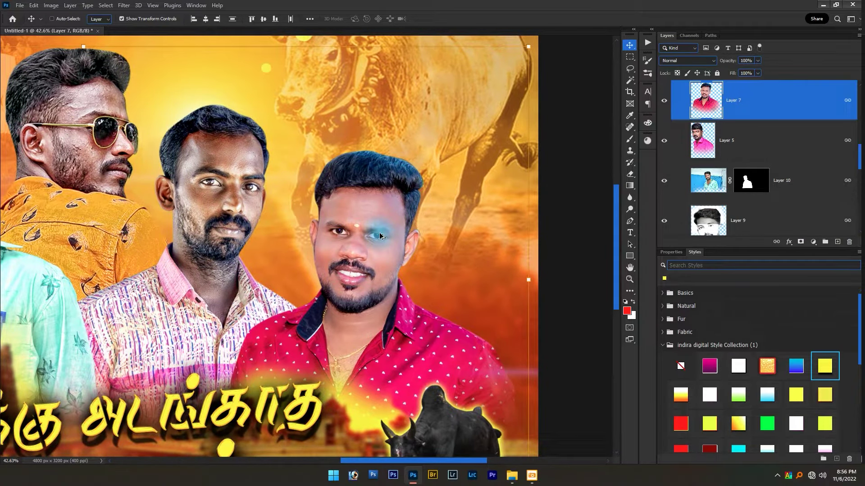
key("ctrl+f")
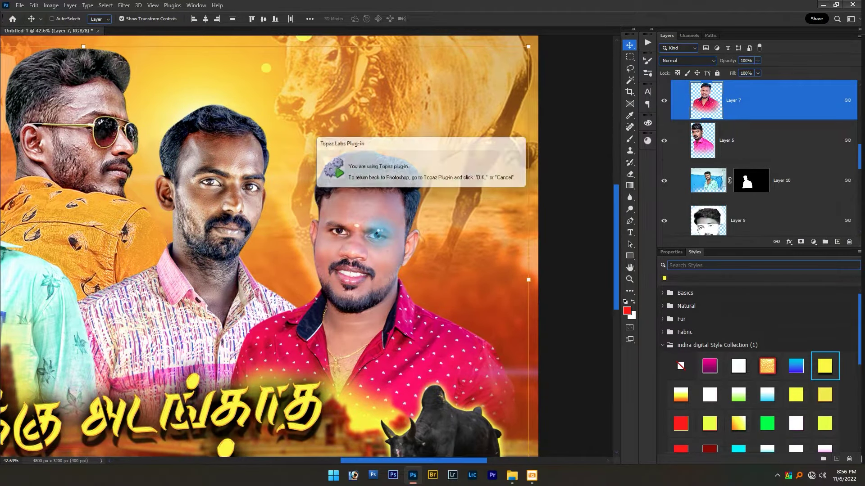
key("ctrl+f")
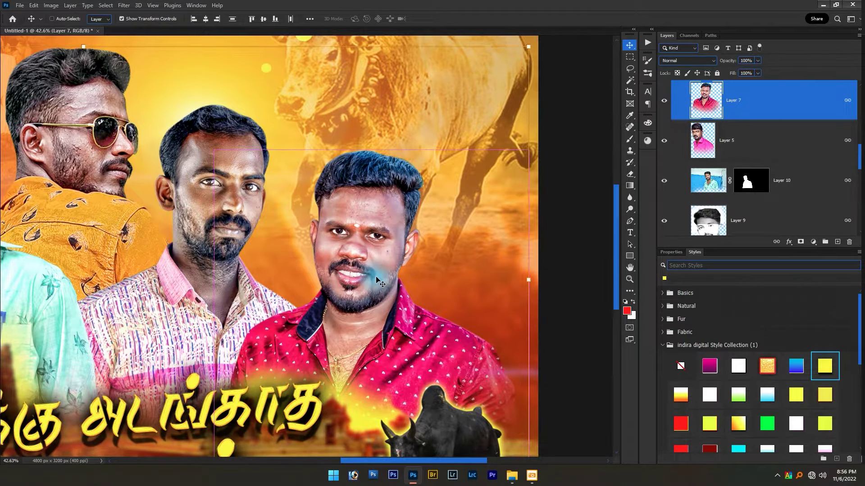
key("ctrl+b")
key("Return")
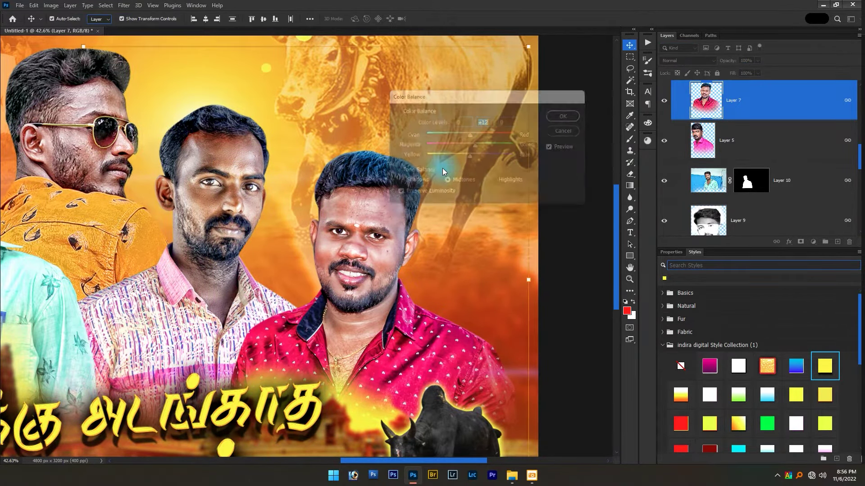
Fit the poster on screen, collapse the men's Picture group, and add a new layer above it.
key("v")
key("ctrl+0")
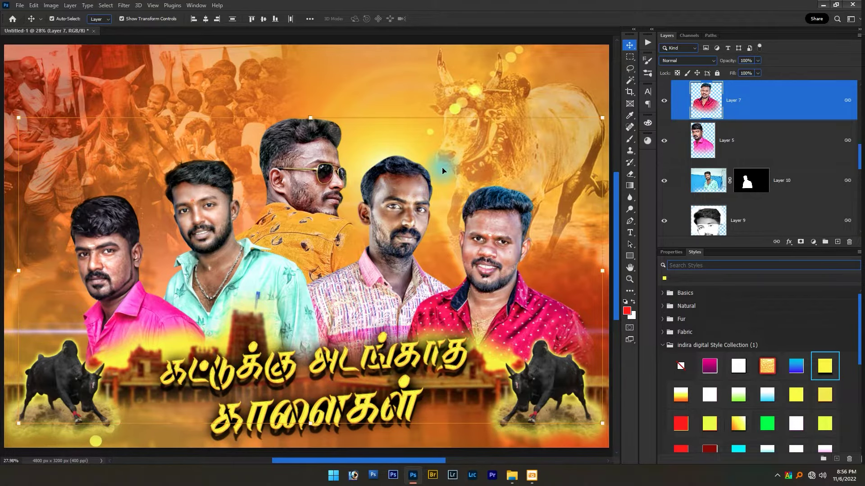
scroll(448, 170, "up", 1, "alt")
scroll(741, 145, "up", 2)
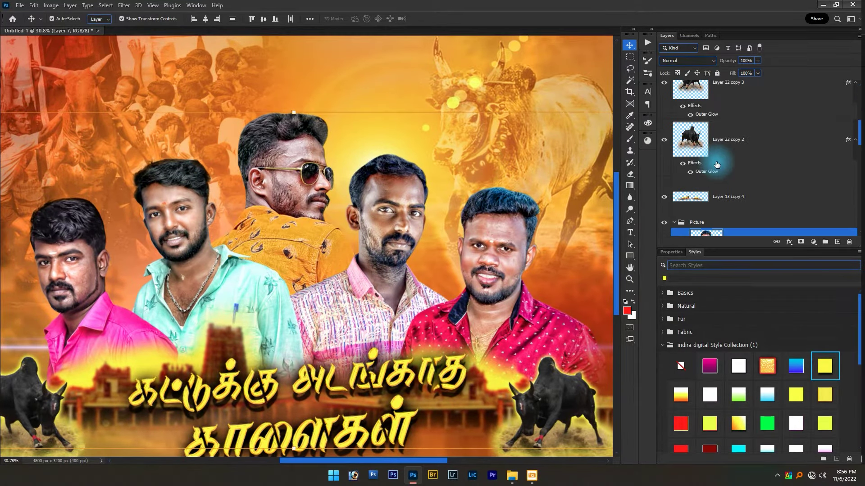
left_click(674, 103)
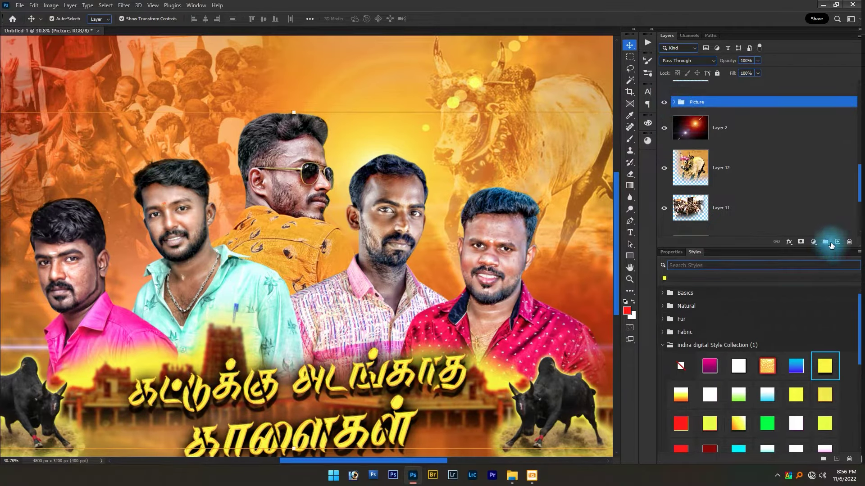
left_click(837, 242)
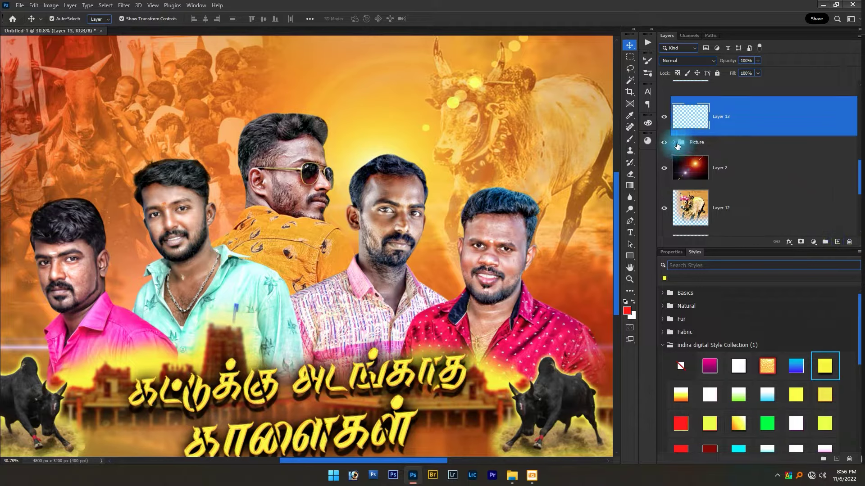
Check the Picture group by toggling its visibility and expanding it, then select Layer 13.
left_click(681, 145)
left_click_drag(681, 145, 664, 143)
left_click(664, 142)
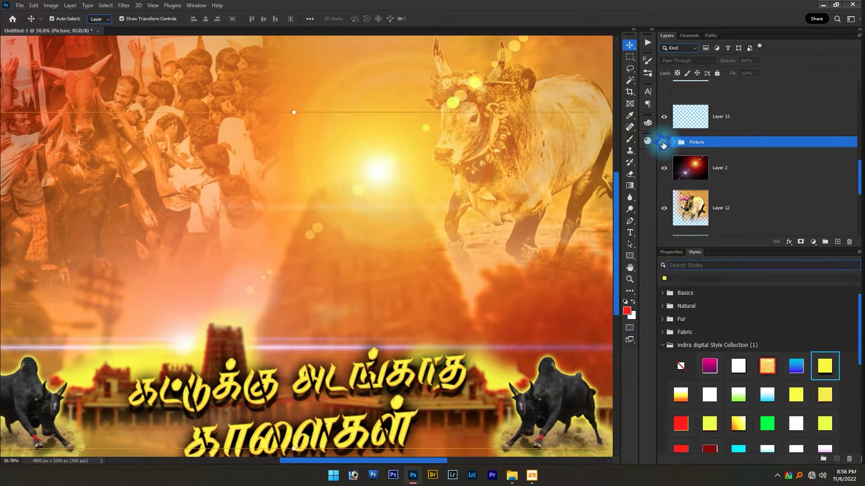
left_click(664, 142)
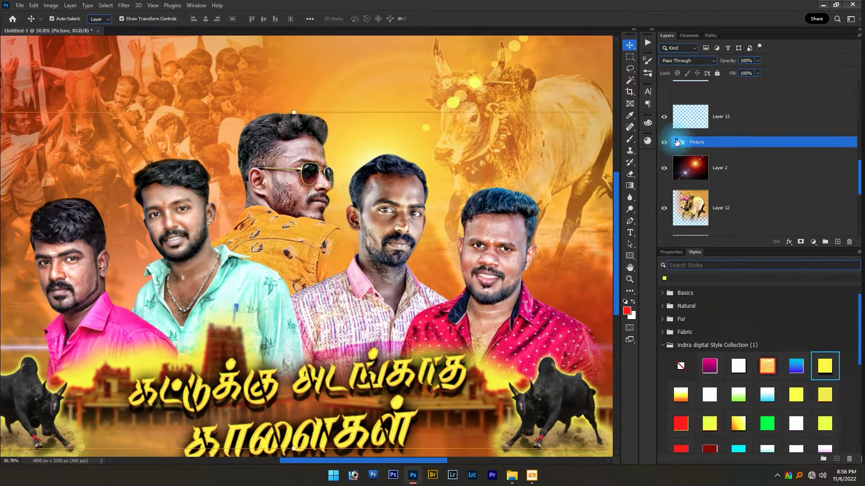
left_click(676, 143)
left_click(744, 178)
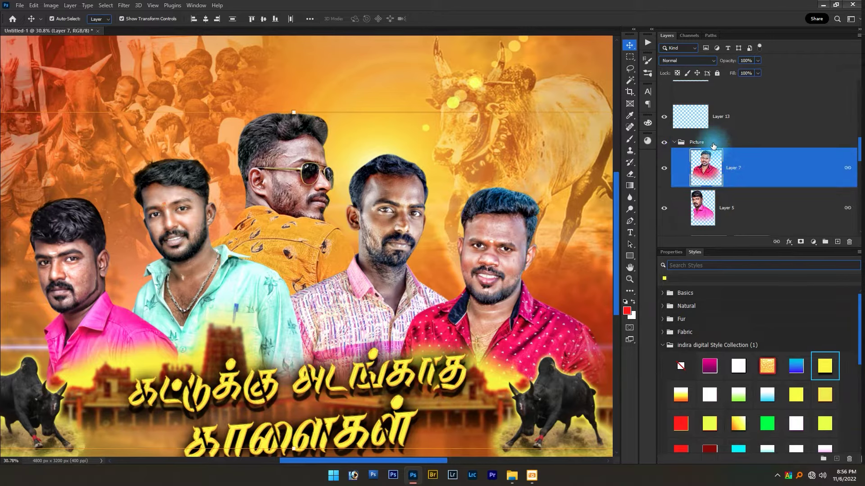
left_click(689, 143)
left_click(674, 143)
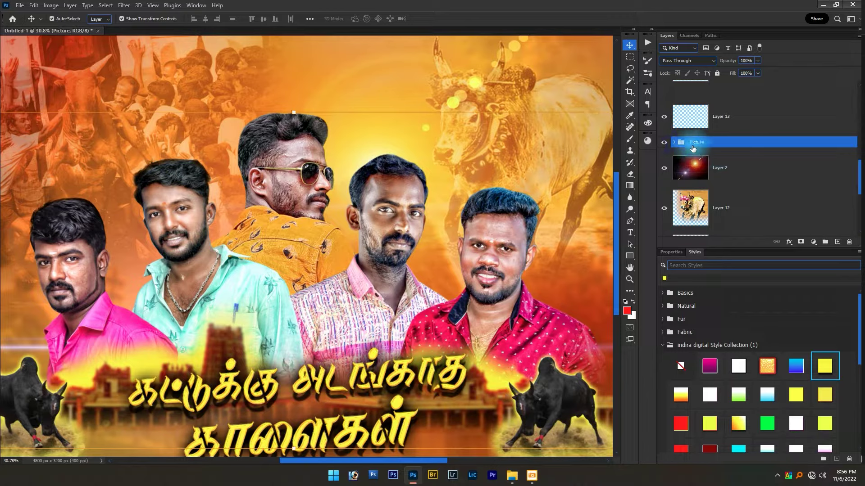
left_click(662, 143)
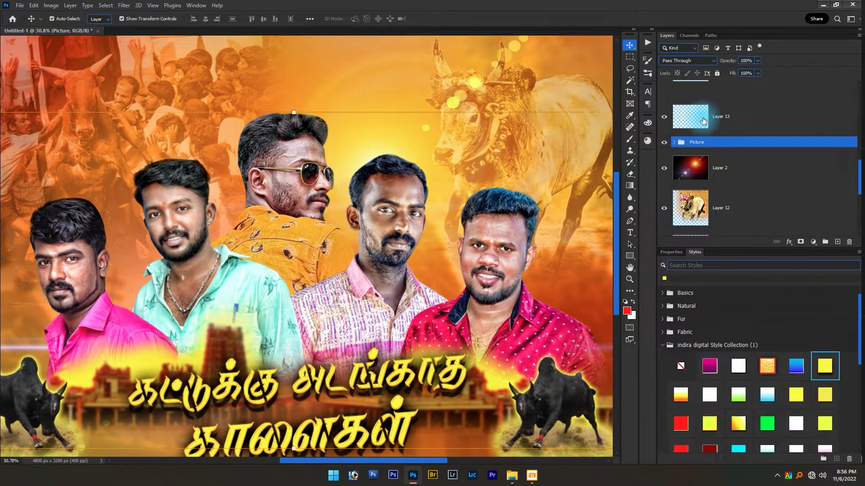
left_click(698, 118)
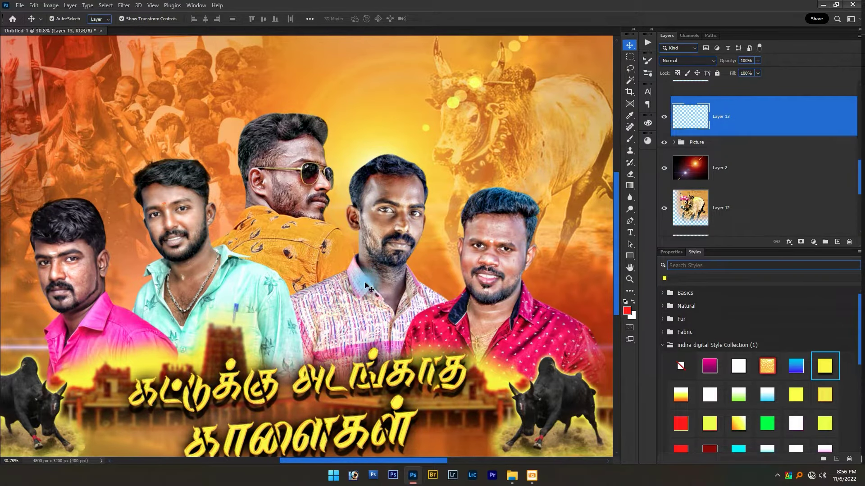
Leave Layer 13's name unchanged and keep its blend mode at Normal.
scroll(738, 216, "down", 3)
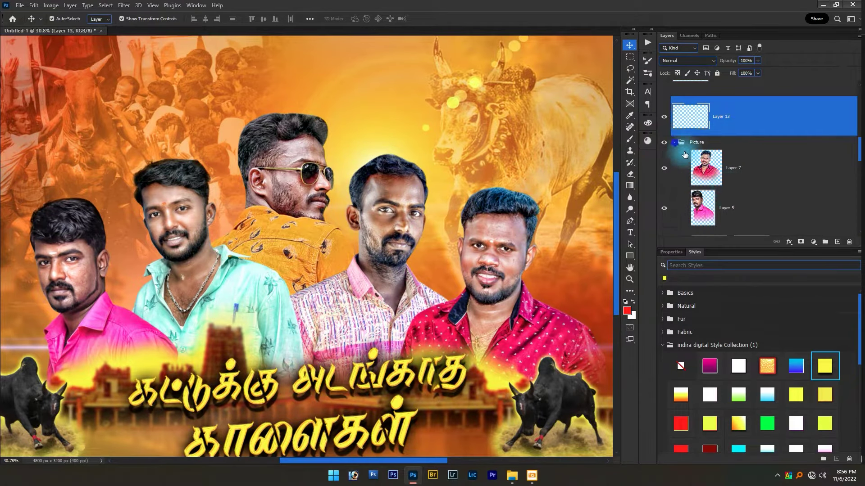
scroll(735, 203, "down", 3)
scroll(734, 198, "up", 3)
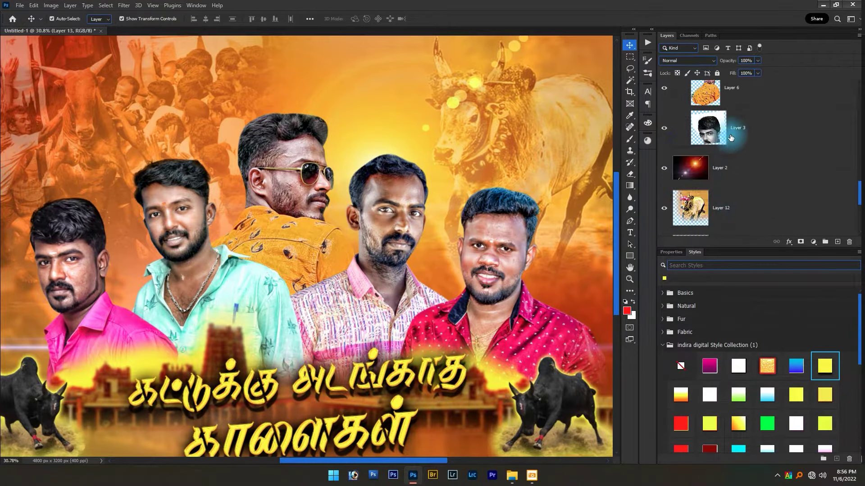
scroll(749, 192, "up", 2)
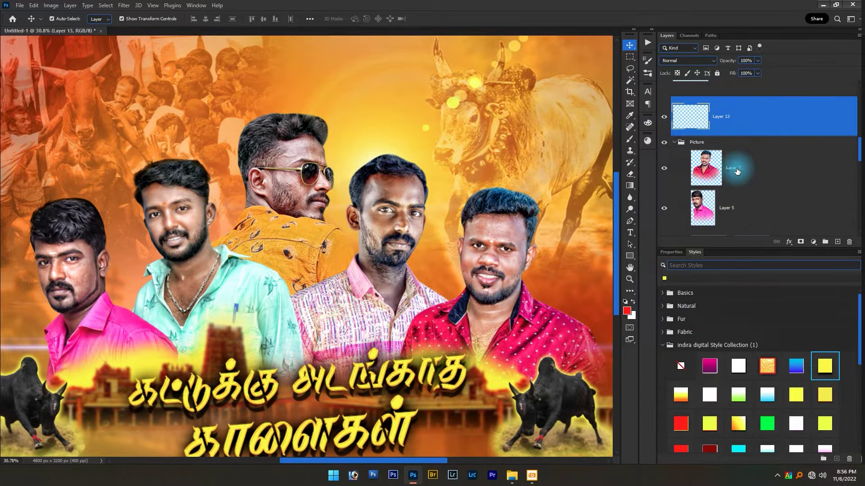
double_click(719, 118)
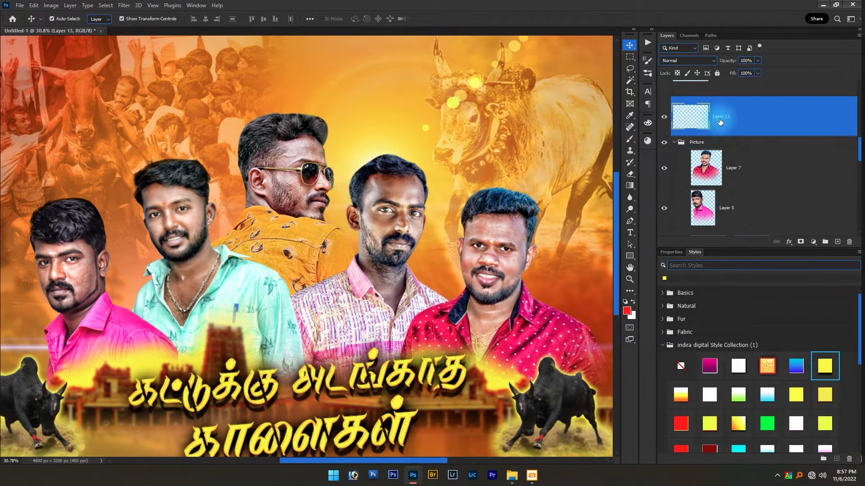
left_click(697, 111)
left_click(687, 61)
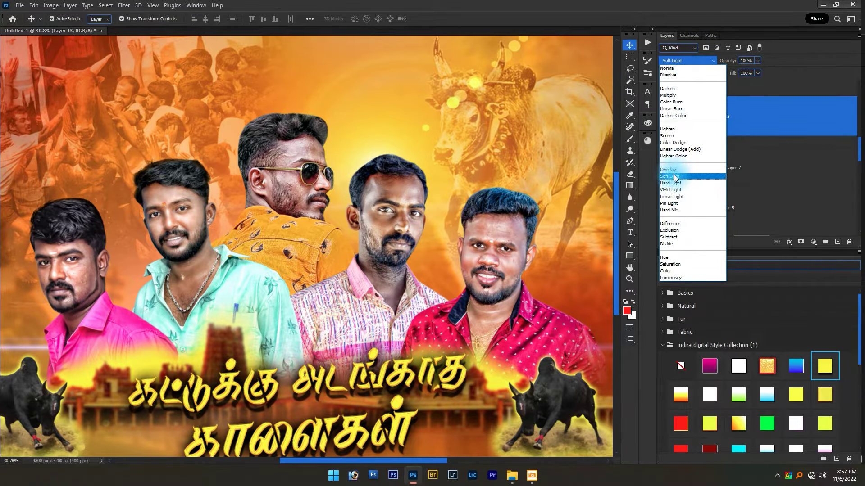
left_click(668, 68)
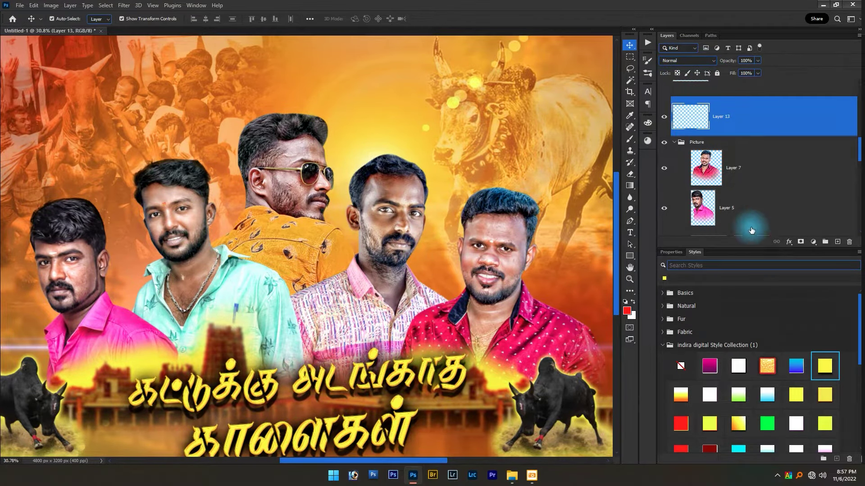
Set the foreground colour to bright orange (#ff6c00).
left_click(627, 311)
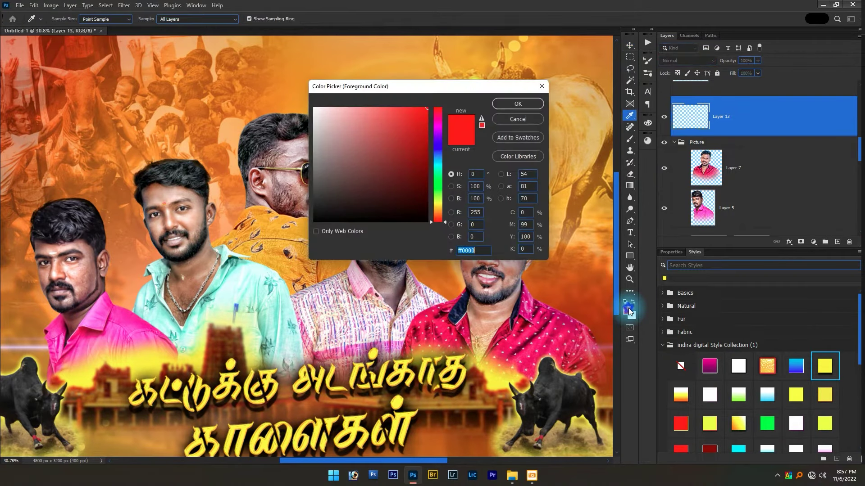
left_click(438, 216)
mouse_move(438, 219)
left_mouse_down()
mouse_move(437, 111)
mouse_move(434, 214)
left_mouse_up()
key("Return")
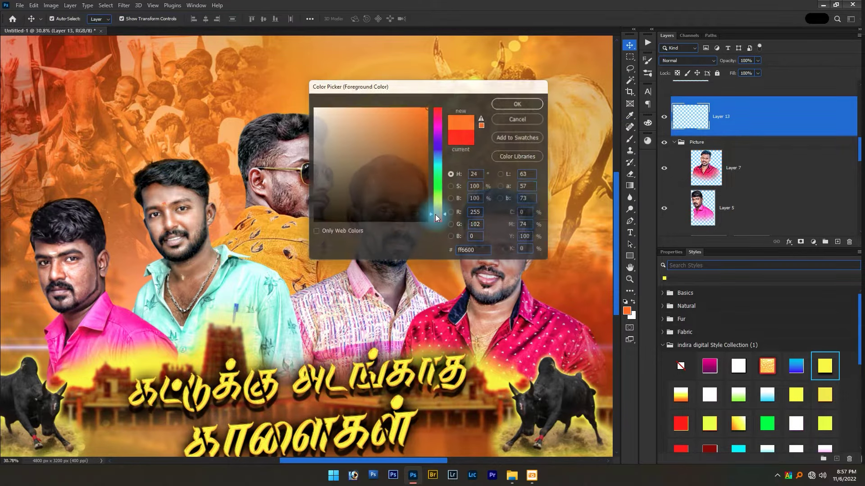
Brush orange over the left, sunglasses, middle and red-shirt men's faces on Layer 13.
key("b")
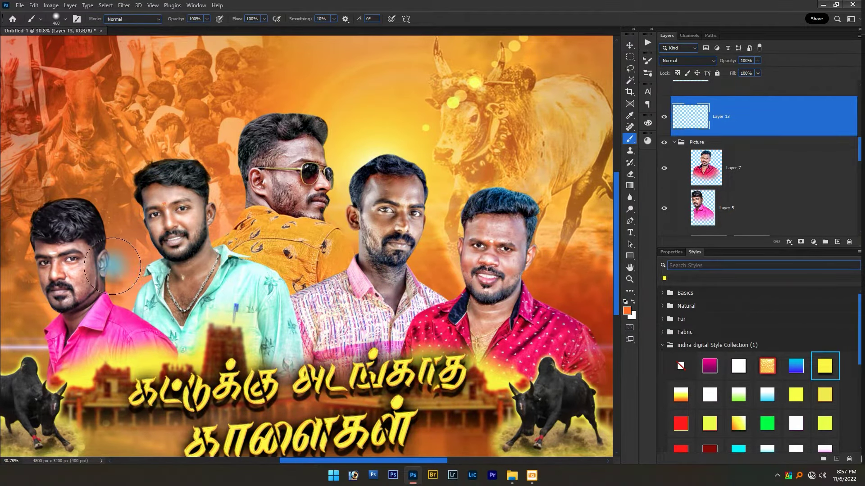
scroll(84, 263, "up", 2, "alt")
scroll(287, 185, "up", 1, "alt")
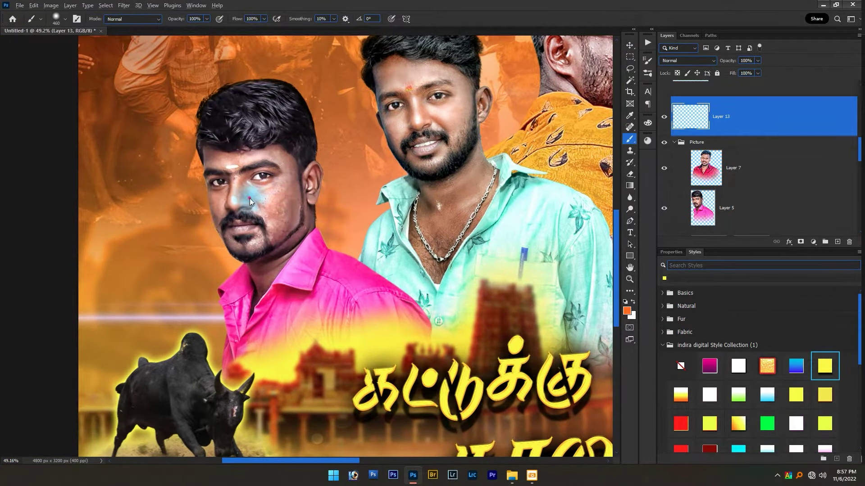
mouse_move(239, 171)
left_mouse_down()
mouse_move(273, 223)
mouse_move(247, 232)
mouse_move(228, 177)
mouse_move(251, 251)
mouse_move(289, 211)
left_mouse_up()
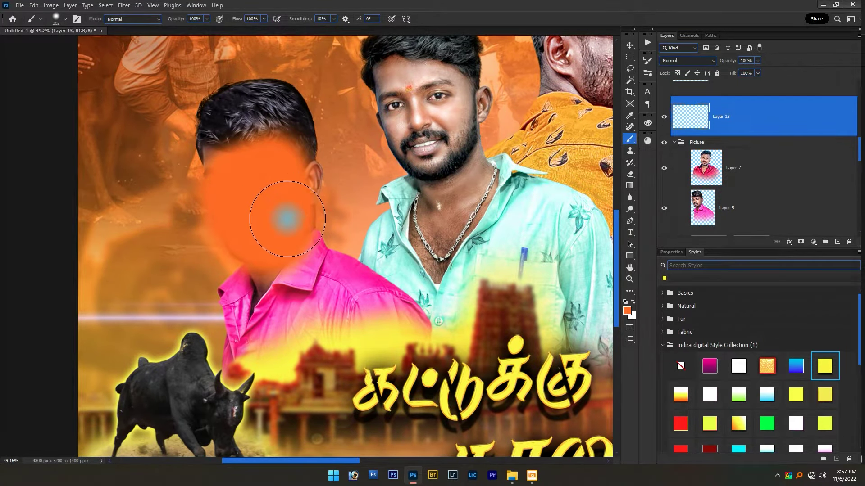
mouse_move(421, 193)
left_mouse_down()
mouse_move(392, 307)
mouse_move(392, 226)
mouse_move(412, 215)
mouse_move(409, 309)
mouse_move(367, 194)
mouse_move(405, 358)
mouse_move(433, 305)
mouse_move(288, 339)
left_mouse_up()
mouse_move(410, 233)
left_mouse_down()
mouse_move(439, 162)
mouse_move(419, 214)
mouse_move(448, 183)
mouse_move(464, 209)
left_mouse_up()
left_click_drag(486, 258, 301, 181)
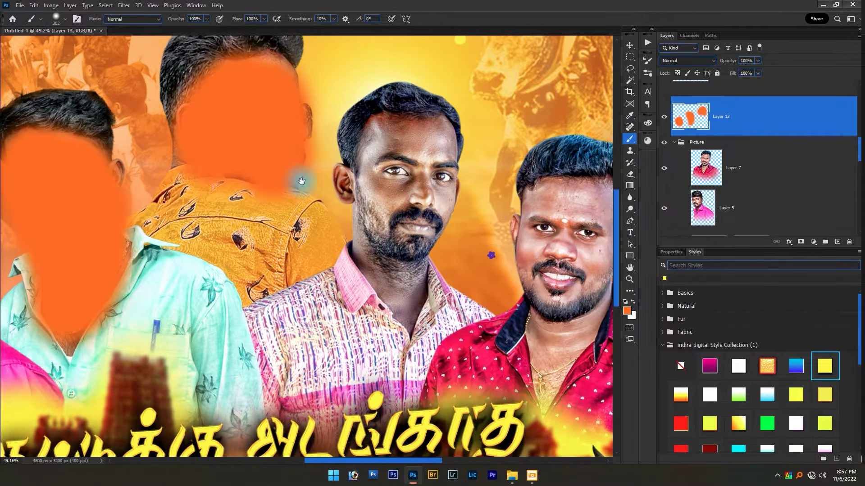
mouse_move(441, 178)
left_mouse_down()
mouse_move(376, 193)
mouse_move(367, 171)
mouse_move(396, 145)
mouse_move(411, 233)
mouse_move(366, 222)
mouse_move(405, 304)
left_mouse_up()
left_click_drag(481, 290, 382, 273)
mouse_move(456, 222)
left_mouse_down()
mouse_move(463, 173)
mouse_move(459, 280)
mouse_move(447, 261)
mouse_move(456, 314)
left_mouse_up()
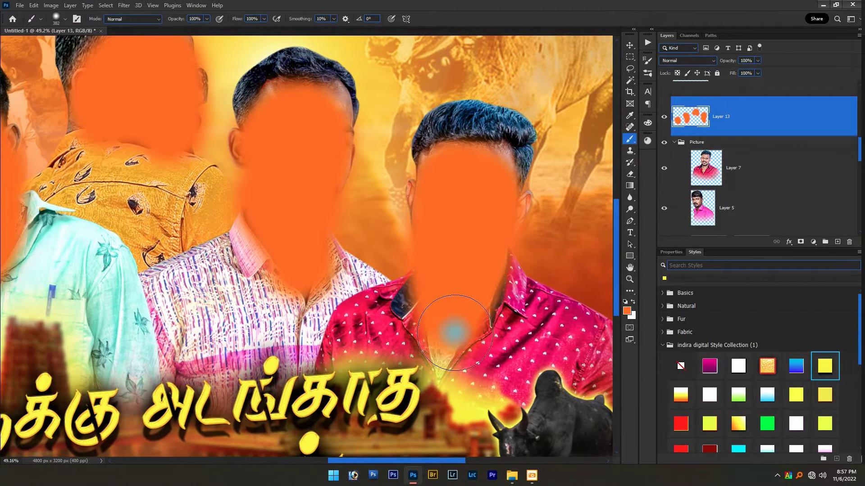
key("ctrl+0")
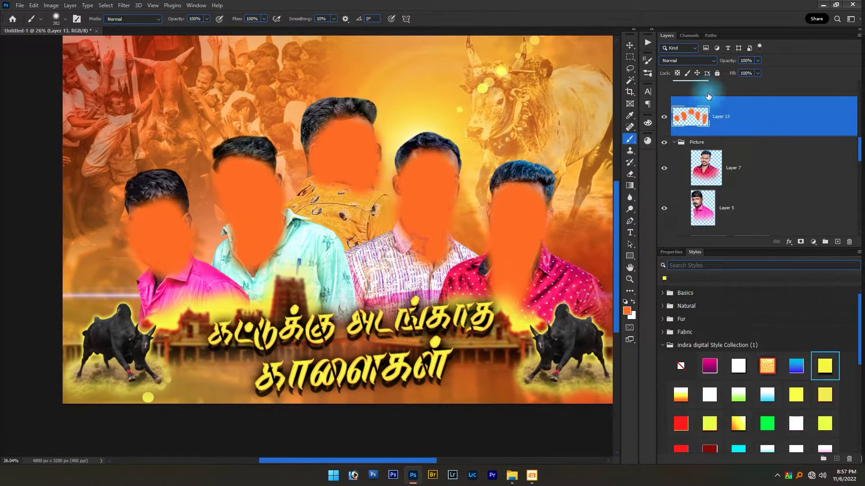
Switch Layer 13's blend mode to Overlay after trying Soft Light.
left_click(687, 60)
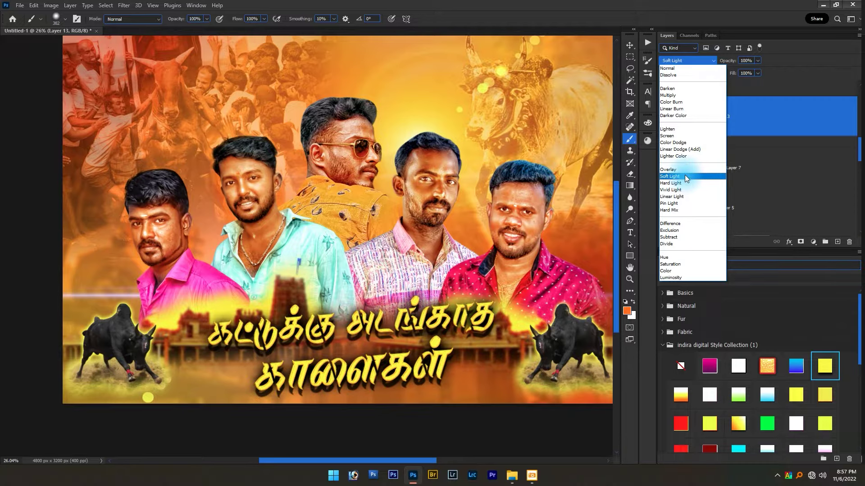
left_click(684, 176)
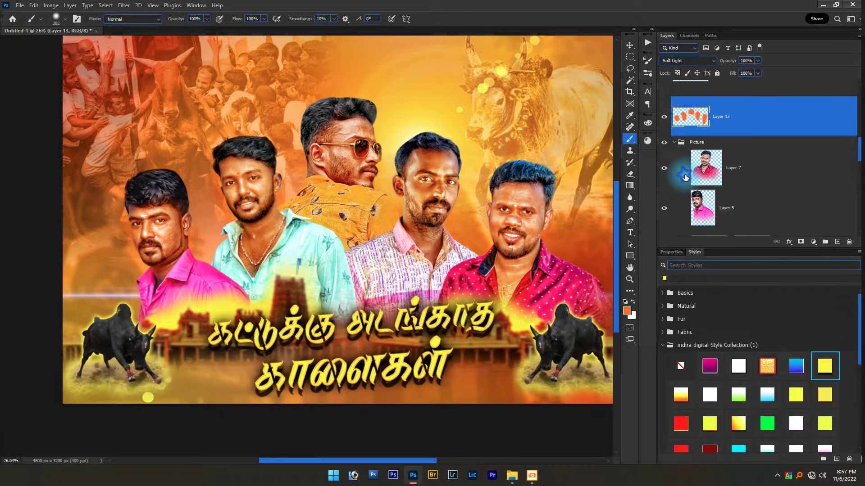
left_click(682, 60)
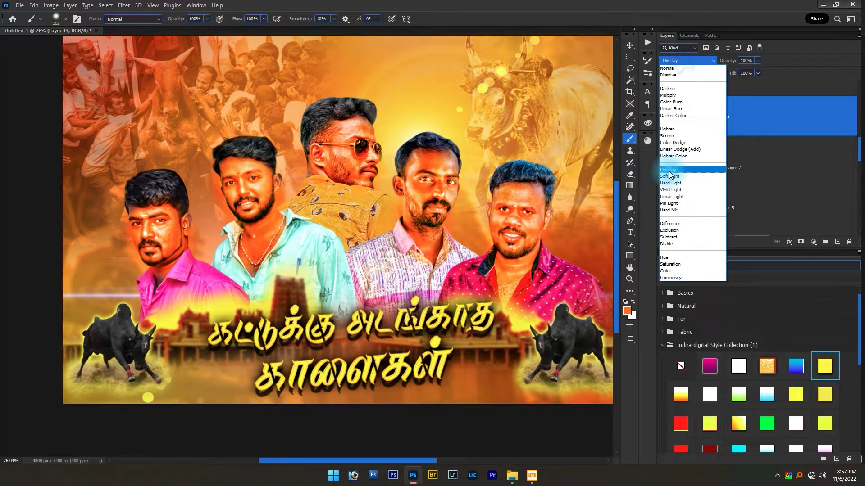
left_click(677, 170)
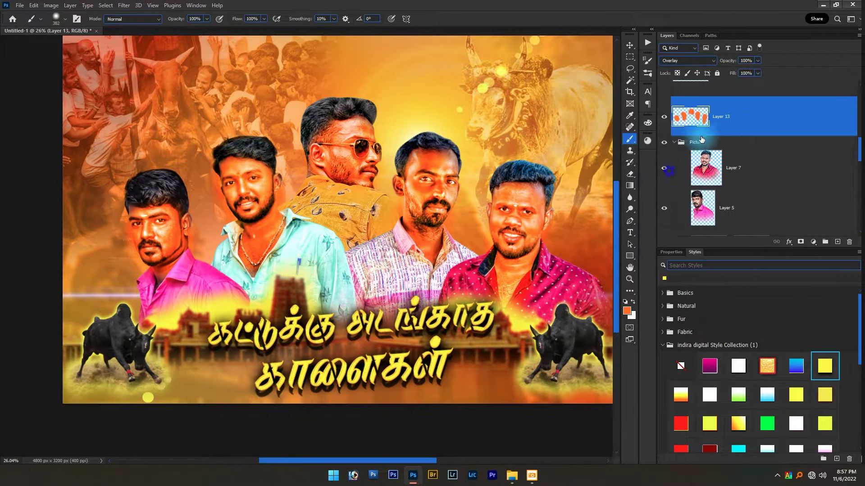
Set Layer 13's opacity to 40% and hide it to compare the glow.
left_click(758, 60)
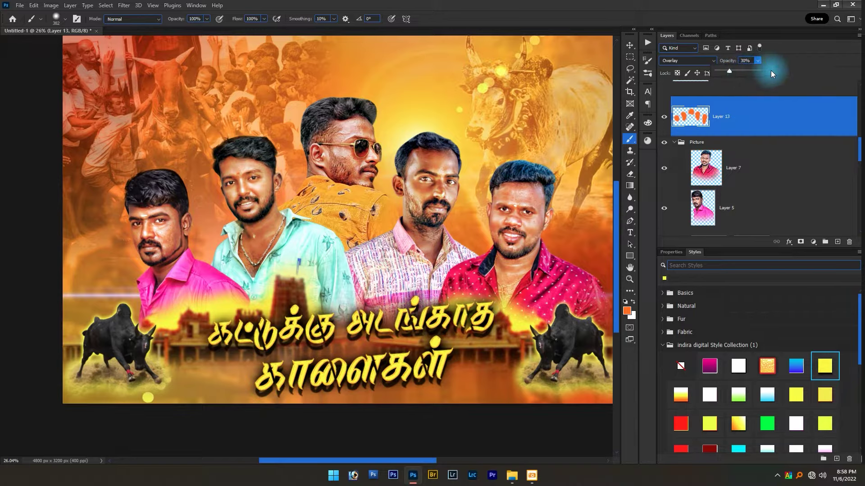
left_click(697, 63)
type("40")
key("Return")
scroll(134, 353, "up", 3)
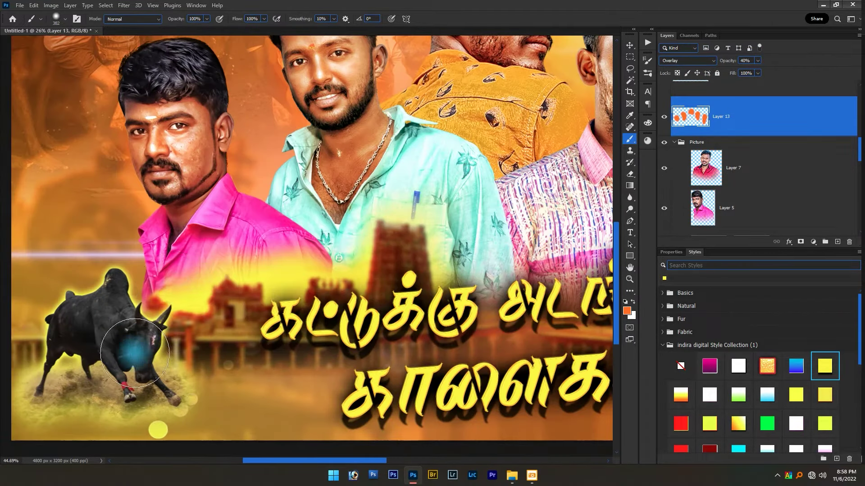
scroll(288, 315, "up", 3)
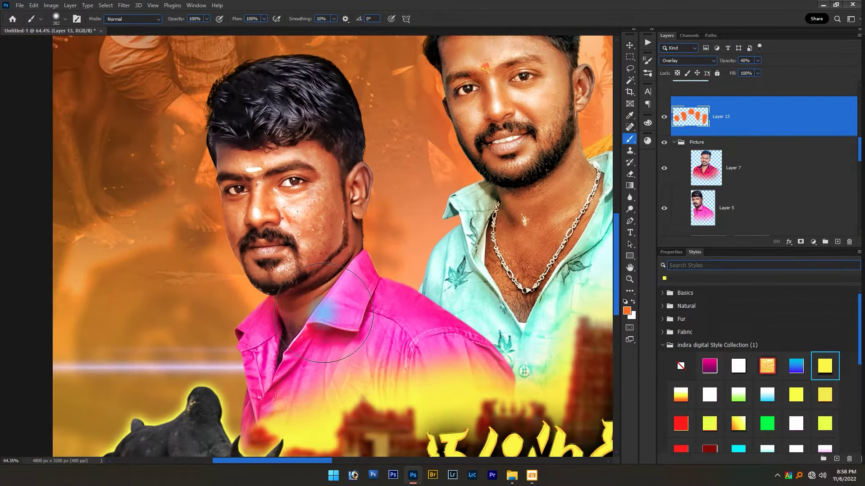
key("v")
left_click(665, 117)
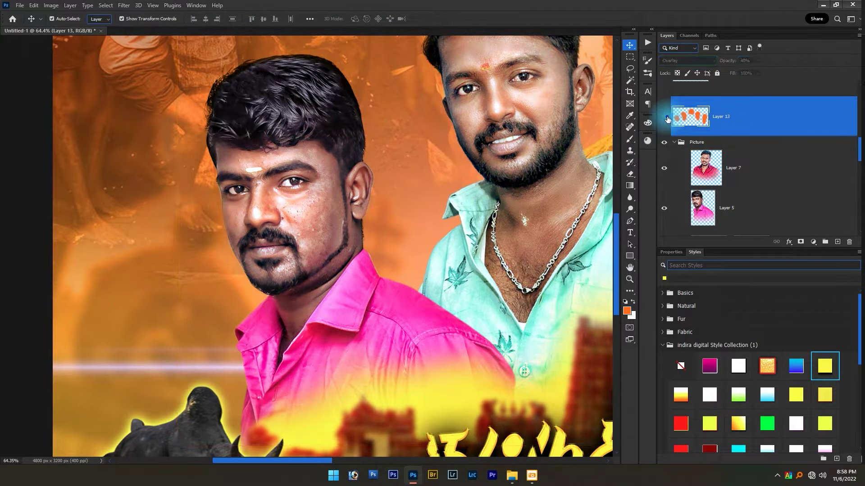
scroll(210, 242, "up", 3)
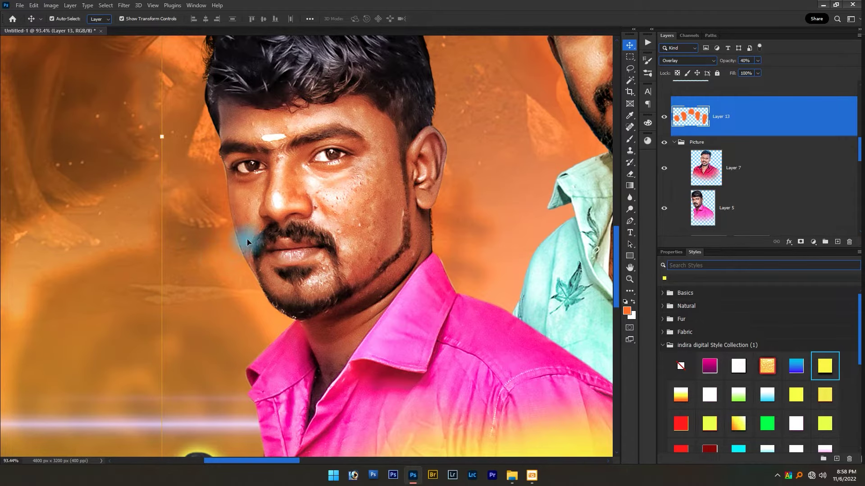
scroll(246, 239, "down", 3)
key("e")
scroll(235, 254, "up", 2)
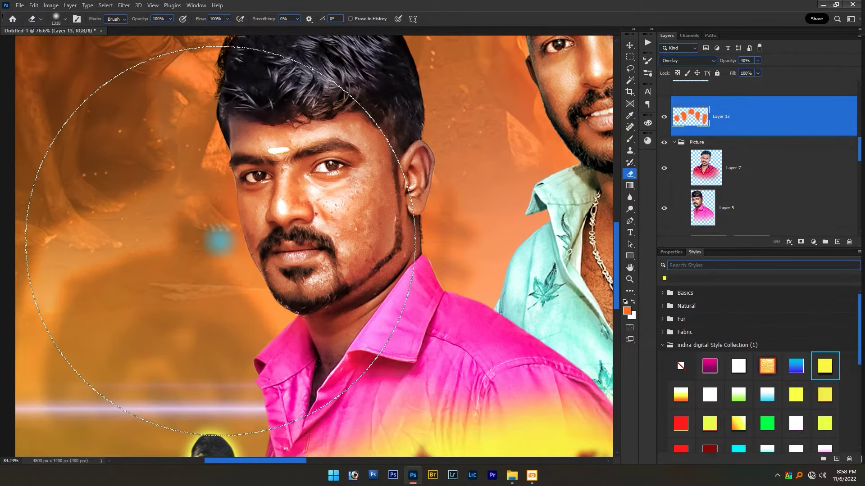
scroll(219, 241, "up", 1)
key("bracketleft")
key("bracketleft")
key("bracketleft")
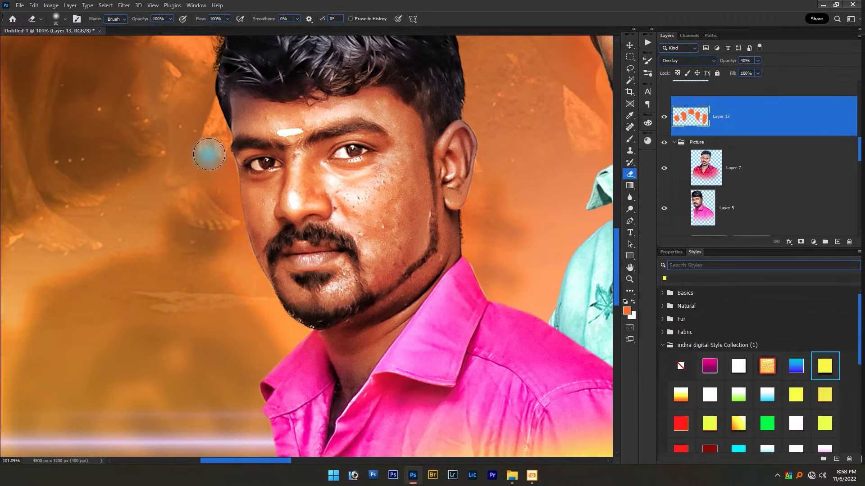
key("bracketright")
key("bracketright")
key("bracketright")
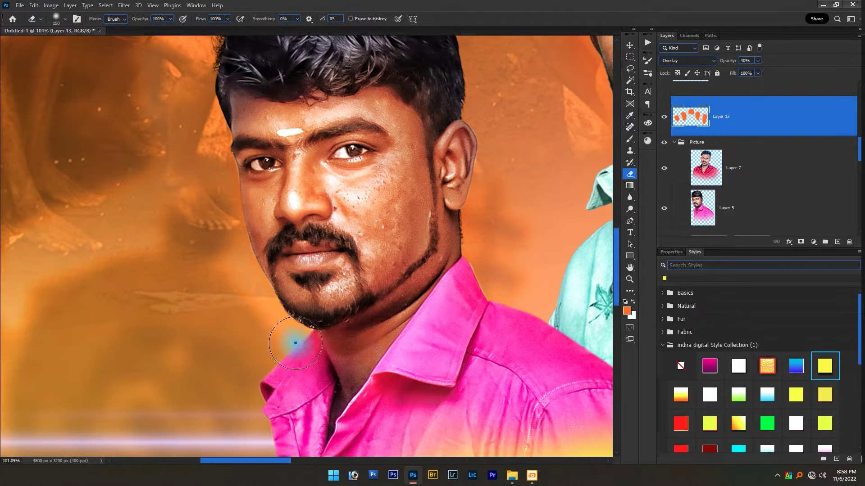
scroll(411, 276, "up", 2)
scroll(411, 276, "right", 2)
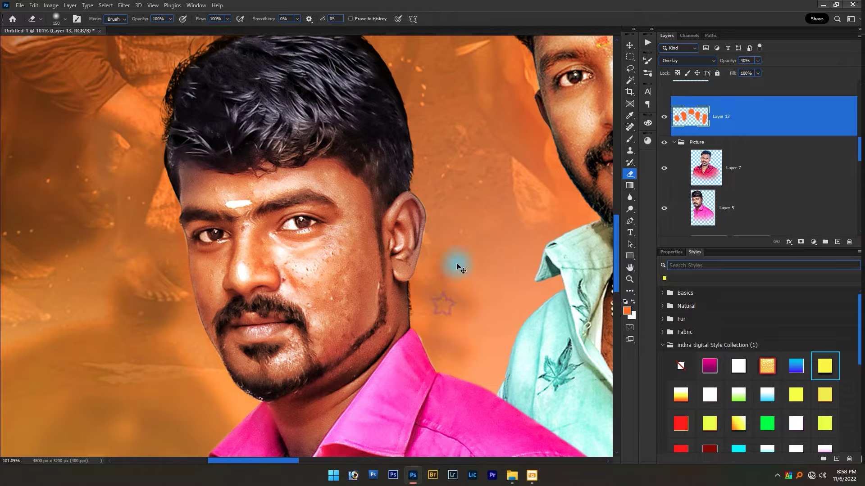
scroll(491, 275, "right", 5)
scroll(491, 274, "up", 2)
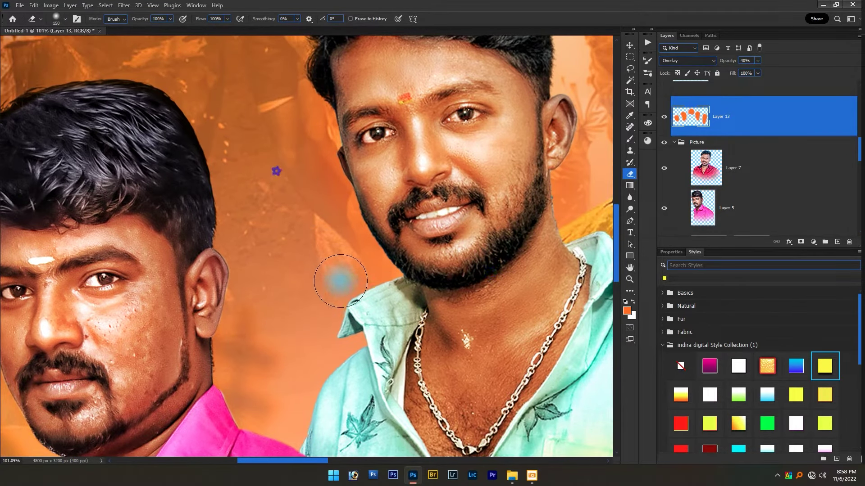
scroll(341, 281, "right", 5)
scroll(341, 281, "up", 2)
scroll(411, 276, "down", 1)
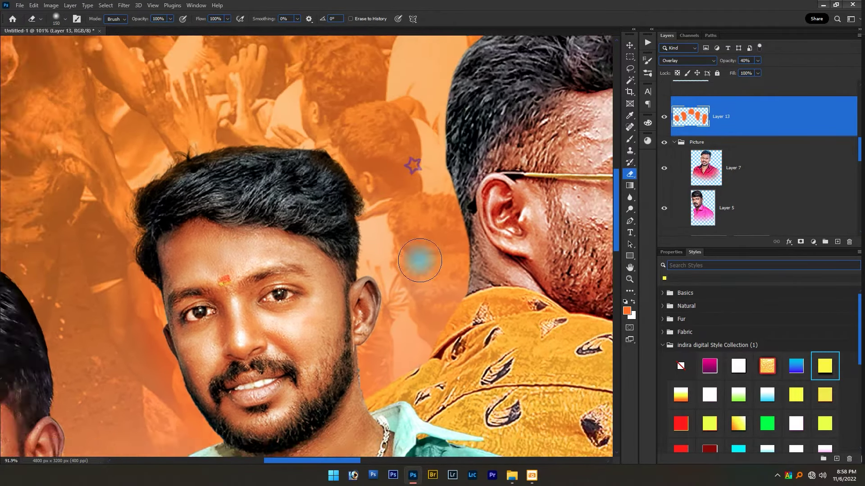
scroll(420, 261, "down", 3)
scroll(385, 225, "right", 3)
scroll(449, 258, "up", 2)
scroll(327, 156, "up", 2)
scroll(454, 228, "right", 1)
scroll(396, 201, "right", 2)
scroll(396, 202, "down", 1)
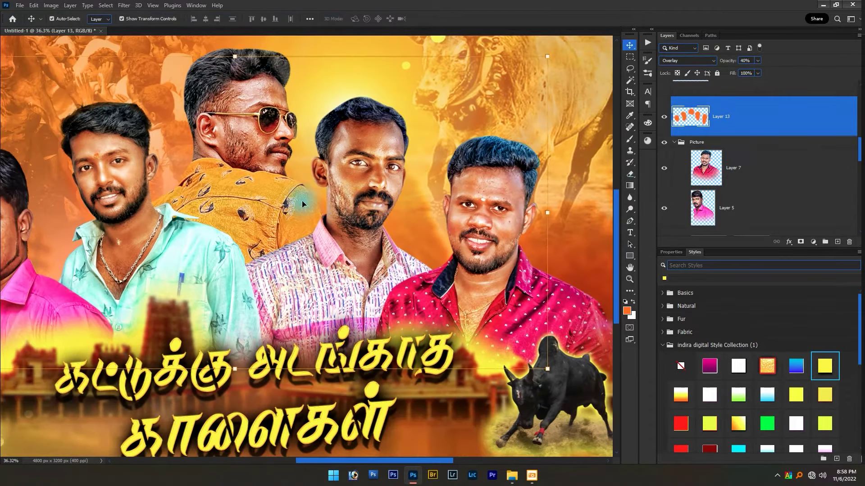
scroll(378, 216, "down", 3, "alt")
key("Tab")
key("ctrl+t")
scroll(392, 244, "up", 2, "alt")
key("Tab")
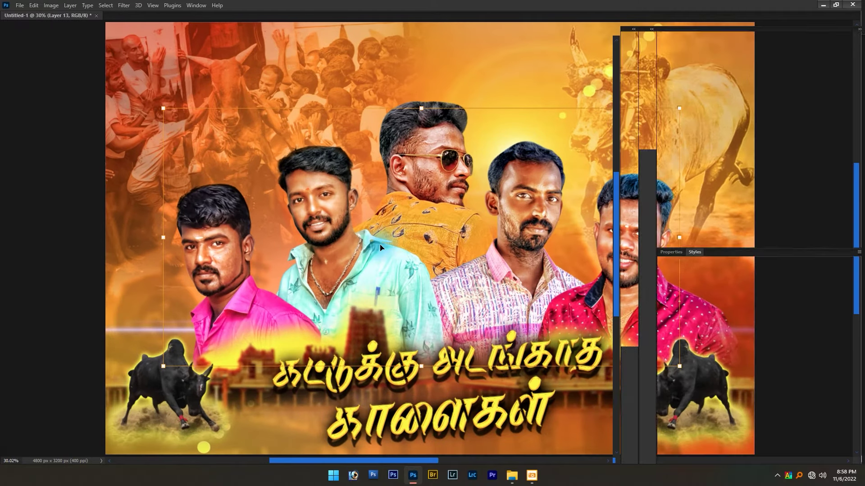
scroll(380, 247, "down", 1)
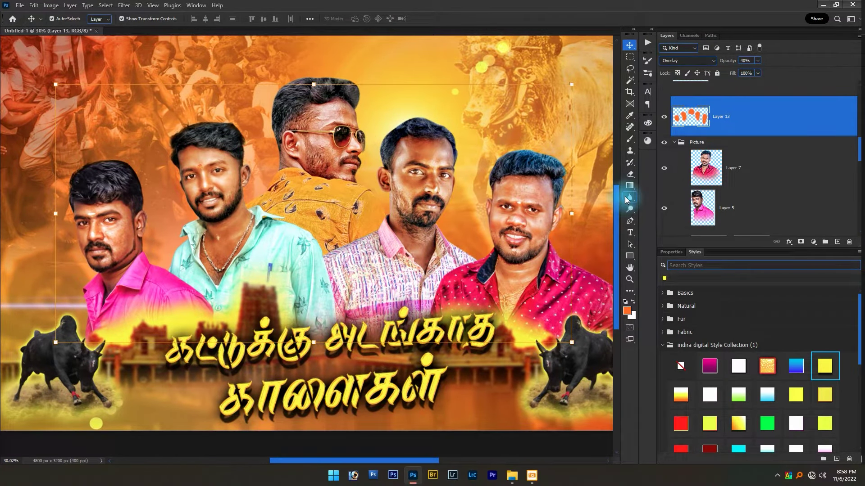
key("ctrl")
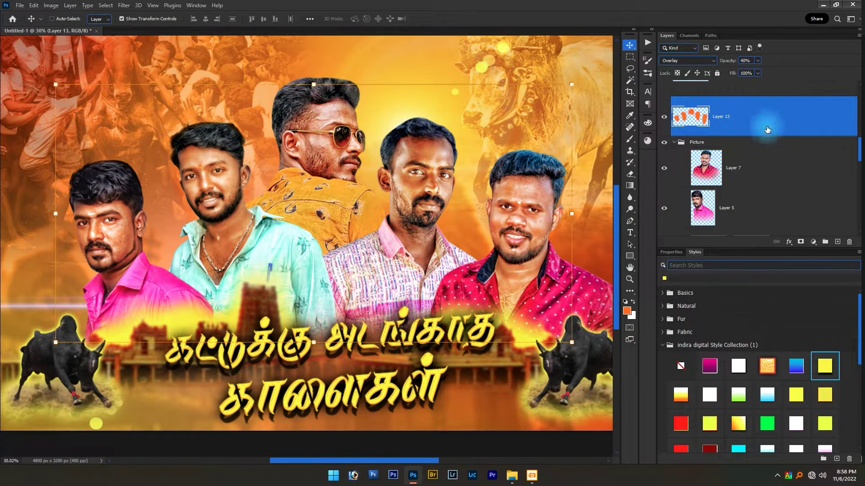
Apply a small Hue/Saturation hue shift to the orange Layer 13, staying near the original orange.
key("ctrl+u")
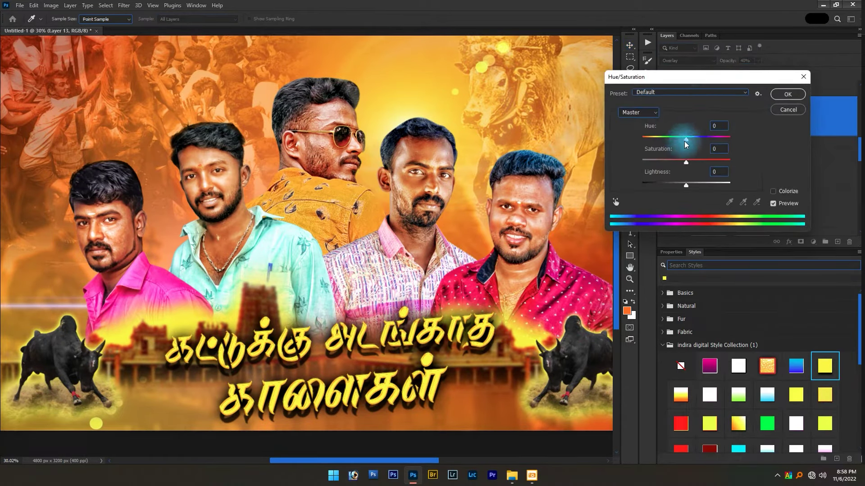
mouse_move(685, 138)
left_mouse_down()
mouse_move(675, 140)
mouse_move(699, 142)
mouse_move(630, 148)
left_mouse_up()
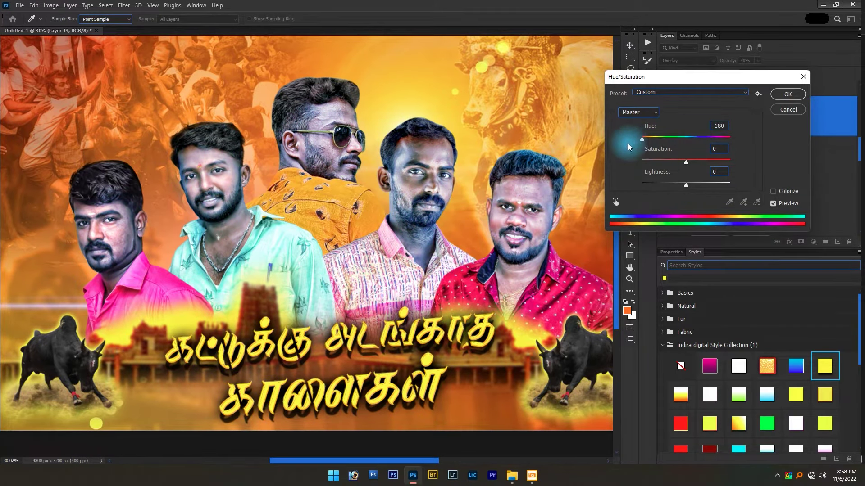
mouse_move(629, 148)
left_mouse_down()
mouse_move(719, 144)
mouse_move(680, 141)
left_mouse_up()
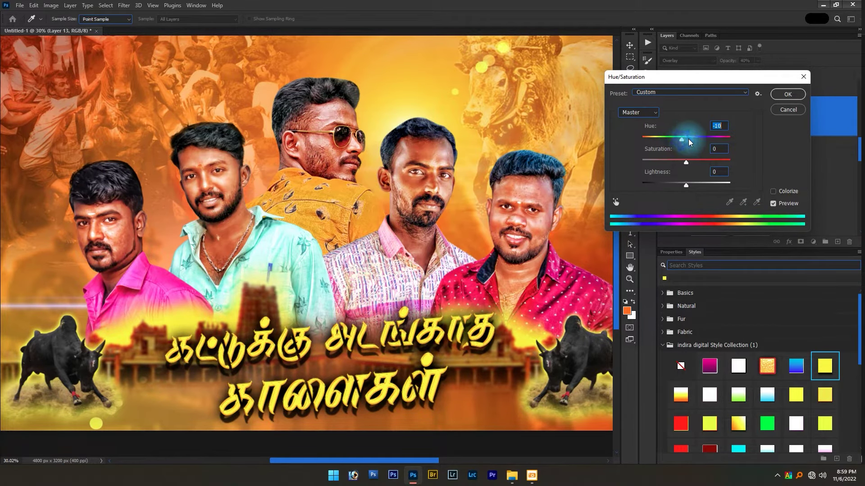
key("Return")
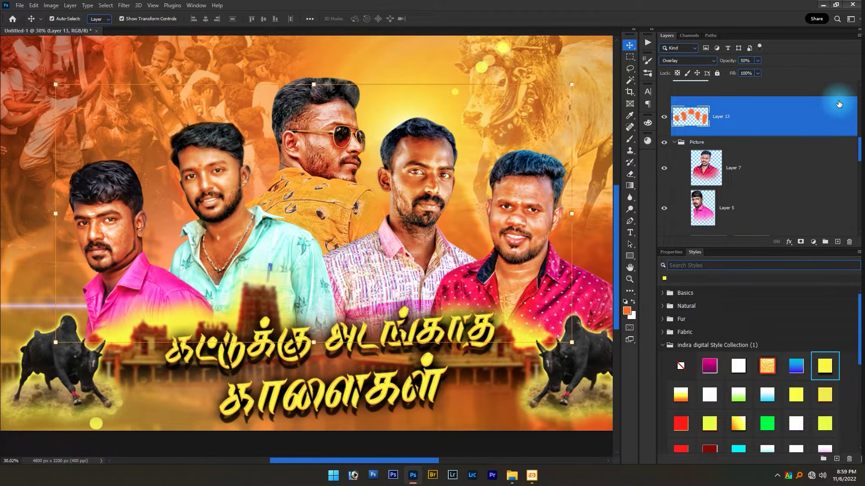
scroll(799, 97, "down", 3)
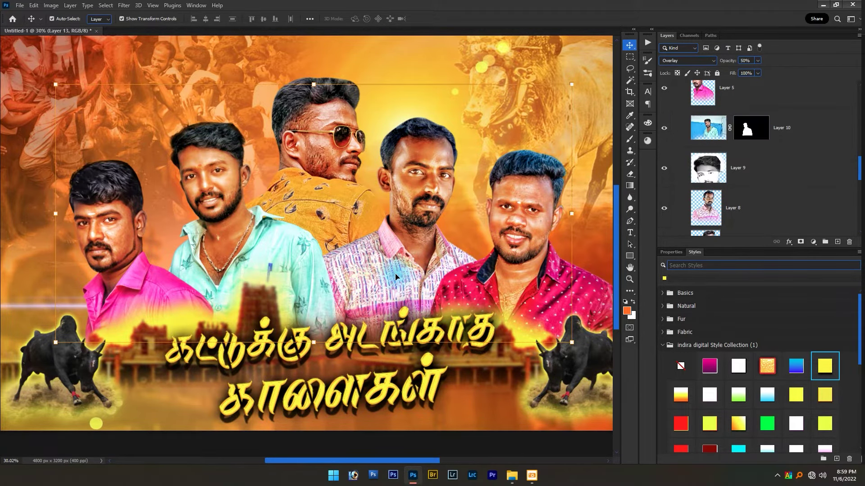
Save the poster as a layered PSD on this computer, accepting the compatibility prompt.
scroll(451, 278, "down", 3)
left_click(631, 244)
scroll(561, 246, "up", 3)
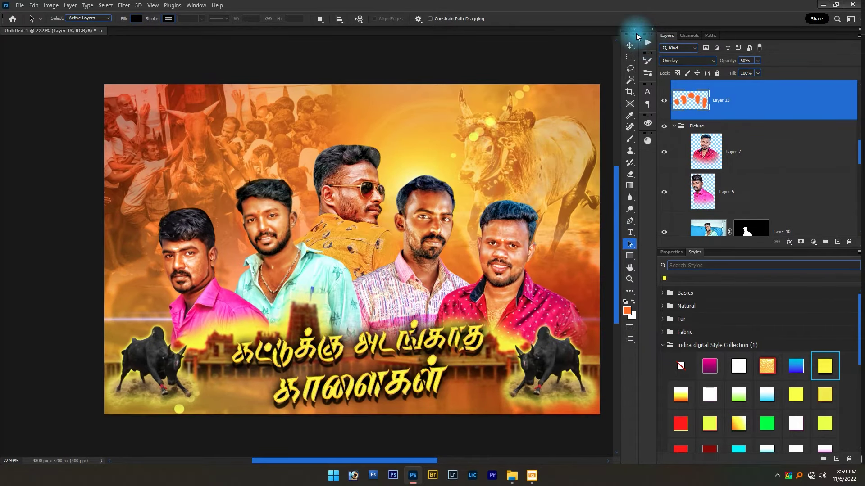
left_click(629, 45)
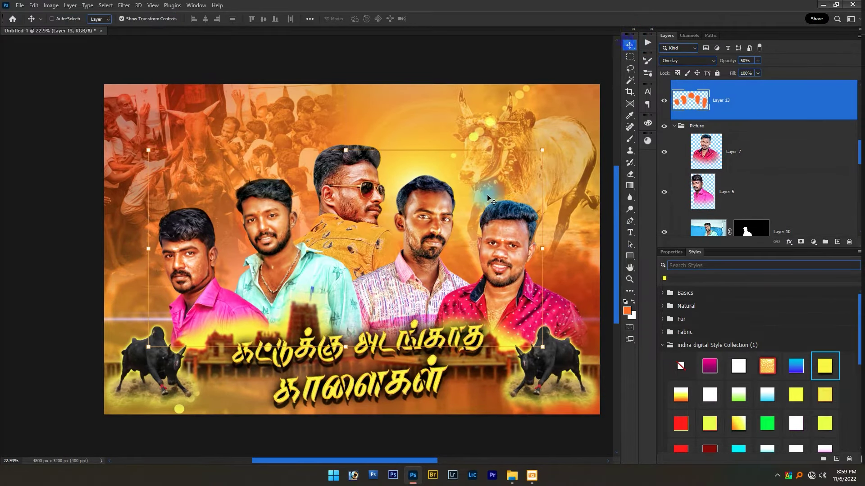
key("ctrl+s")
left_click(284, 348)
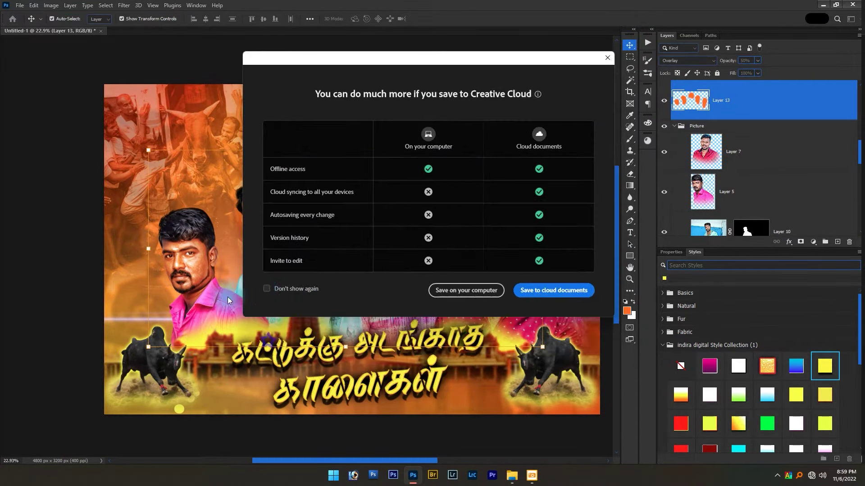
left_click(455, 291)
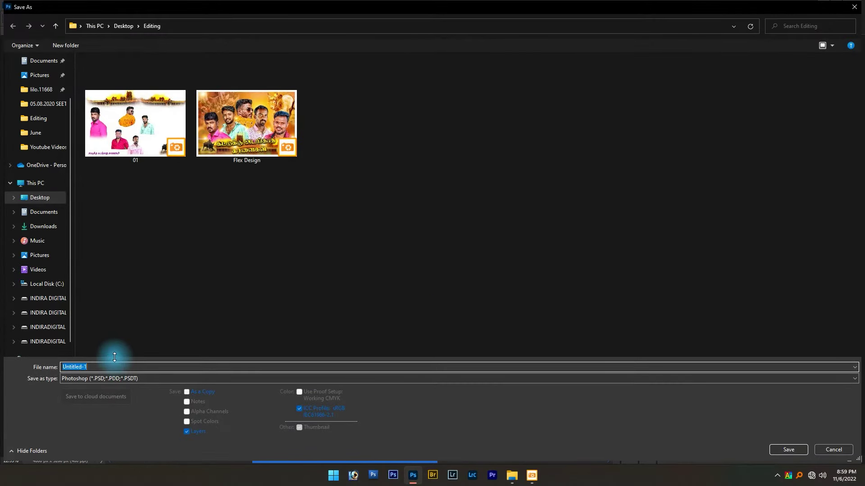
key("Return")
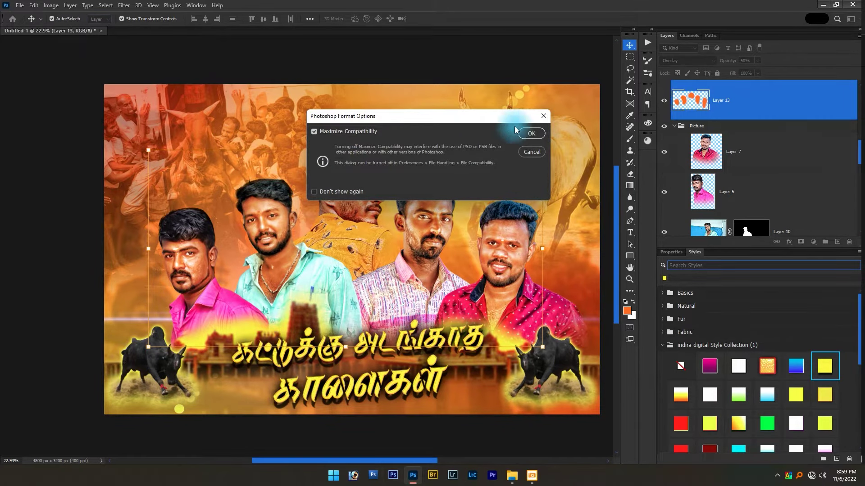
left_click(531, 133)
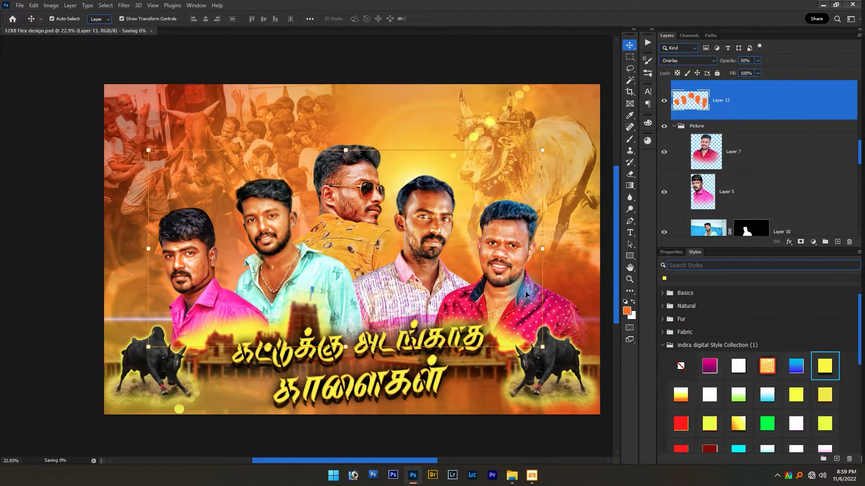
Quit the Azhagi+ helper from the Windows system tray.
scroll(372, 290, "up", 1)
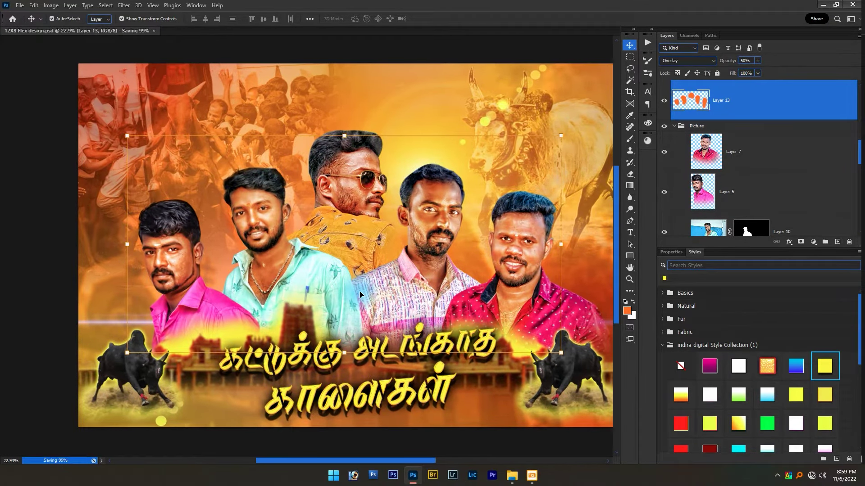
right_click(788, 469)
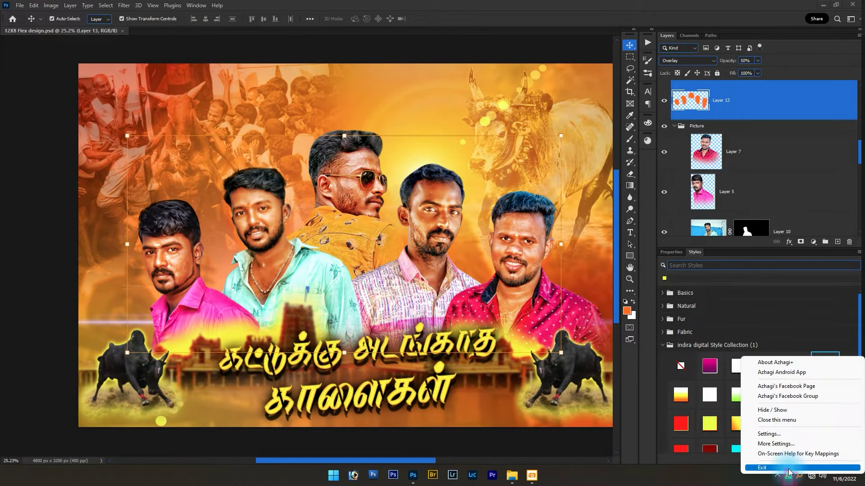
left_click(774, 451)
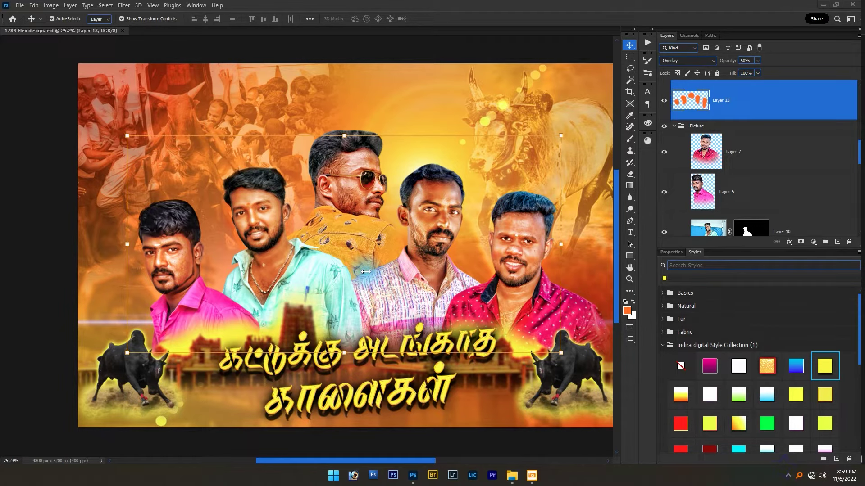
scroll(385, 287, "down", 2)
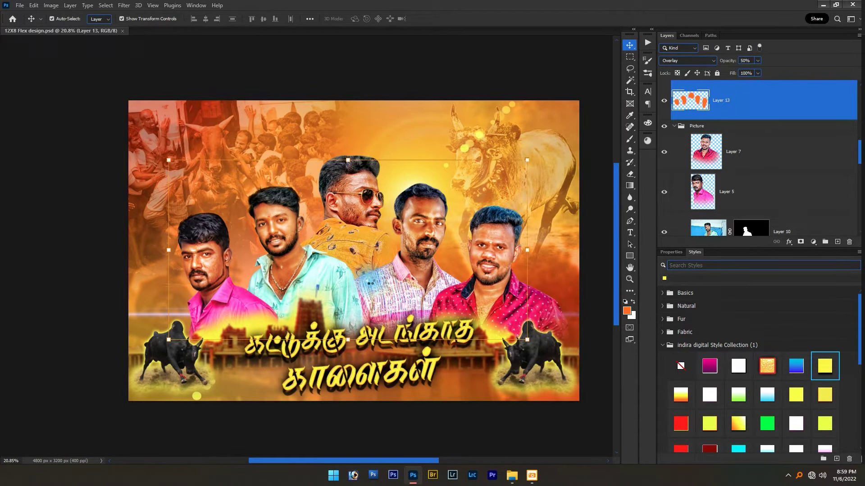
Place the glowing light flare, shrink it, and move it to the lower left.
key("ctrl+z")
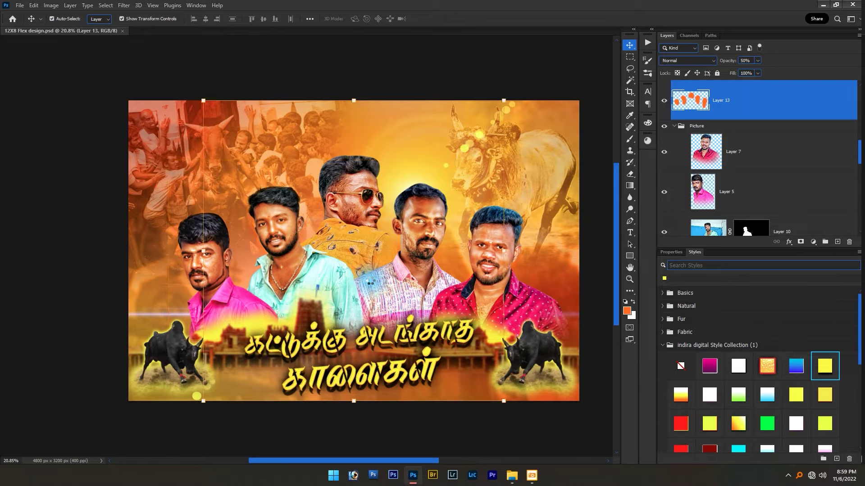
key("ctrl+shift+z")
left_click_drag(504, 100, 424, 190)
key("Return")
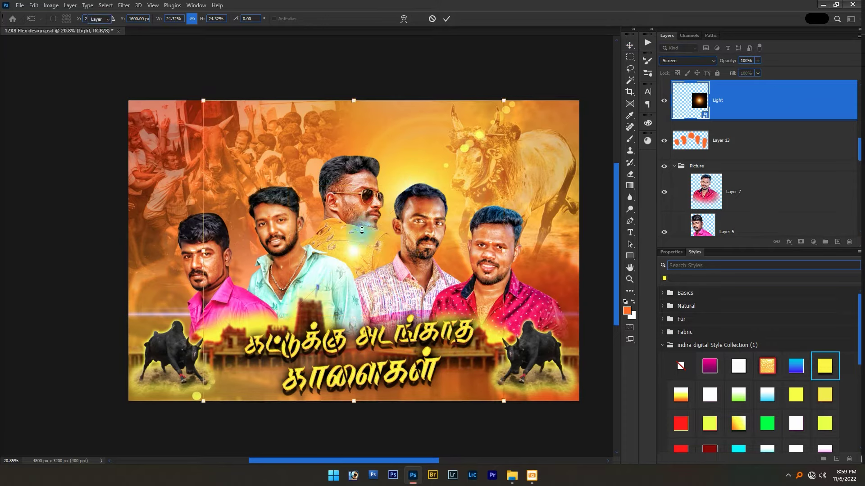
scroll(369, 289, "up", 3)
left_click_drag(351, 271, 112, 386)
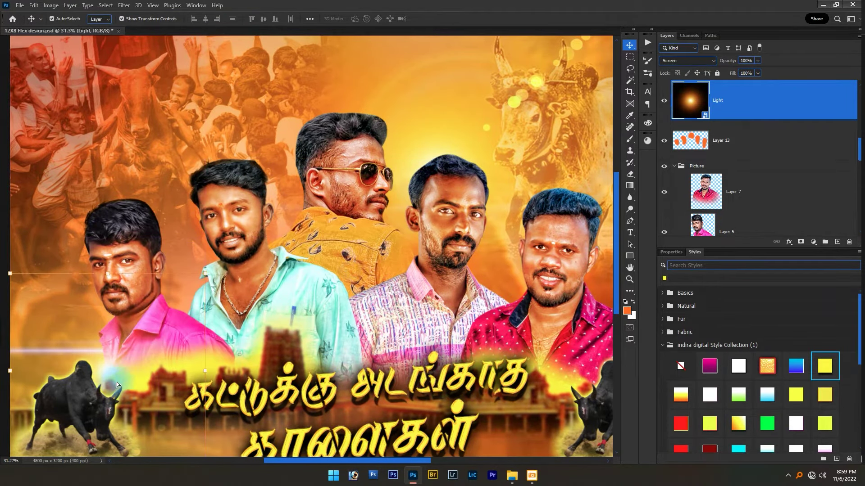
Shrink the lower-left glow further and settle its position.
key("ctrl+t")
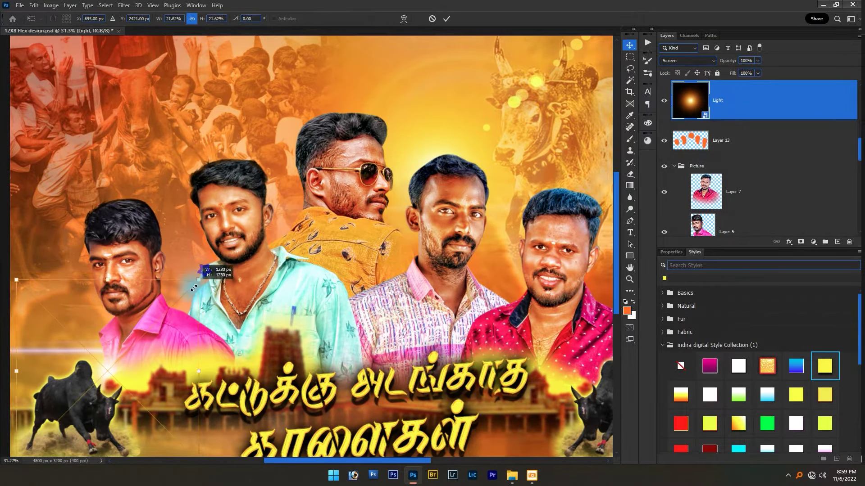
left_click_drag(205, 273, 177, 301)
mouse_move(127, 382)
left_mouse_down()
mouse_move(122, 364)
mouse_move(119, 370)
left_mouse_up()
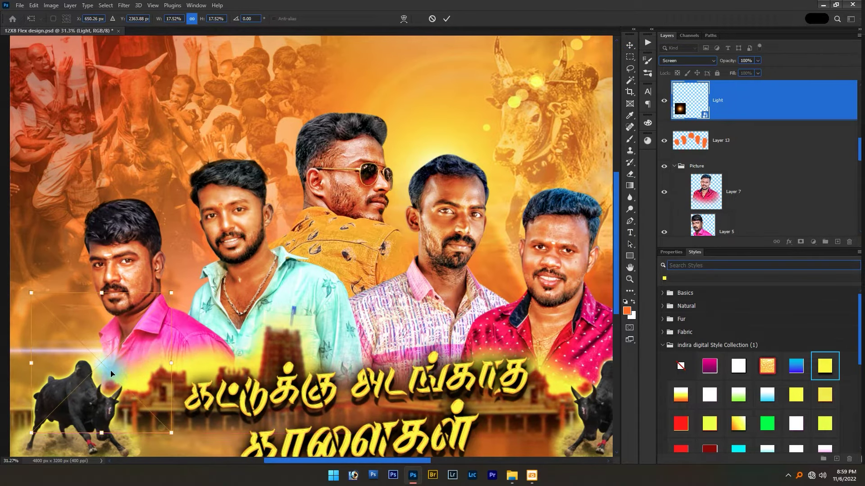
key("Return")
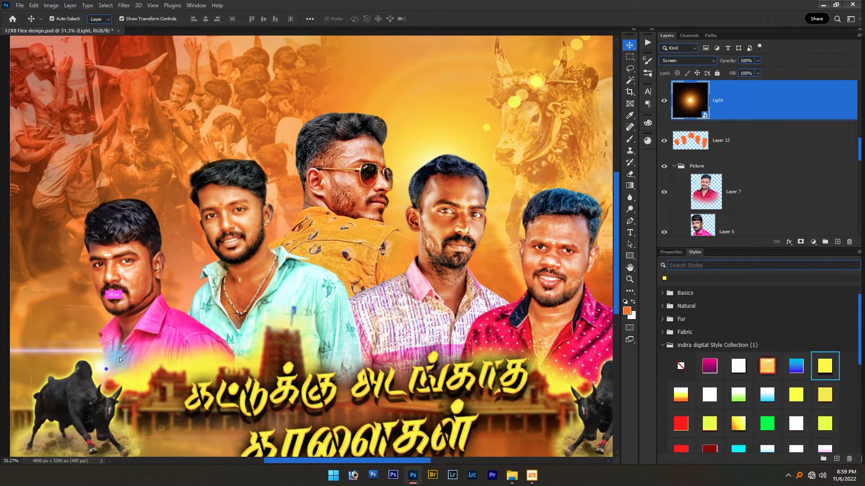
left_click_drag(103, 371, 206, 290)
key("ctrl+z")
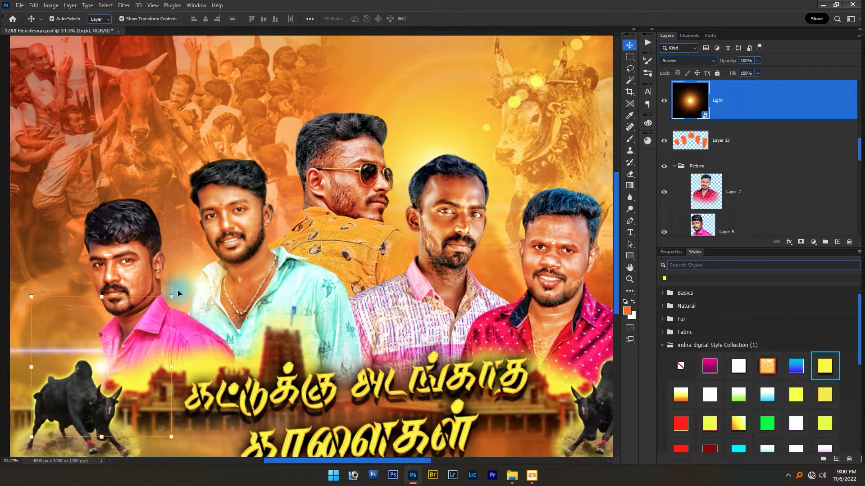
left_click_drag(174, 297, 148, 320)
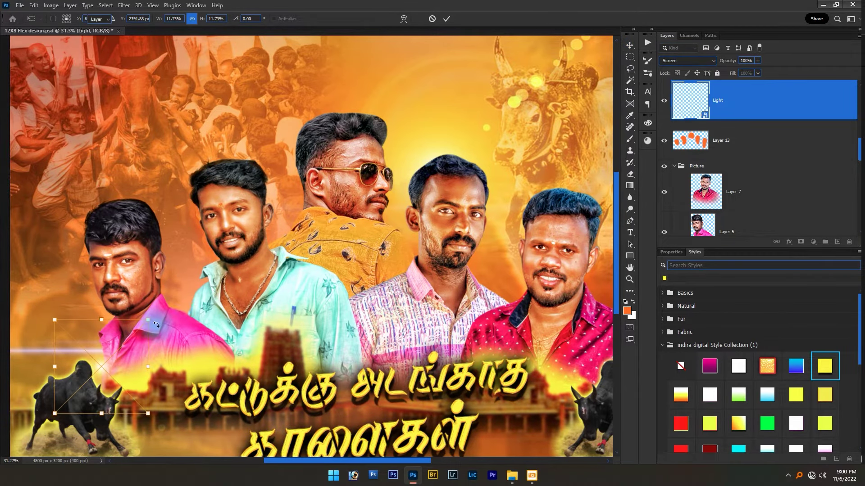
key("Return")
left_click_drag(103, 369, 201, 294)
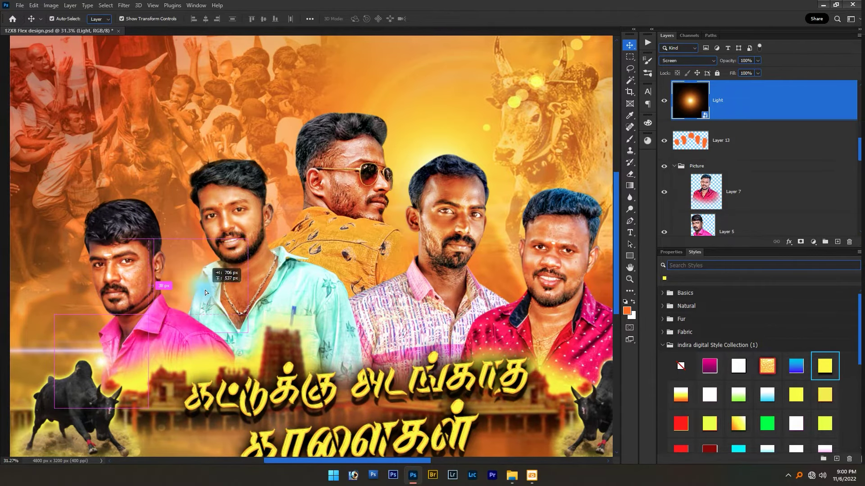
Duplicate the glow, resize the copy, and place it beside the second man.
key("ctrl+j")
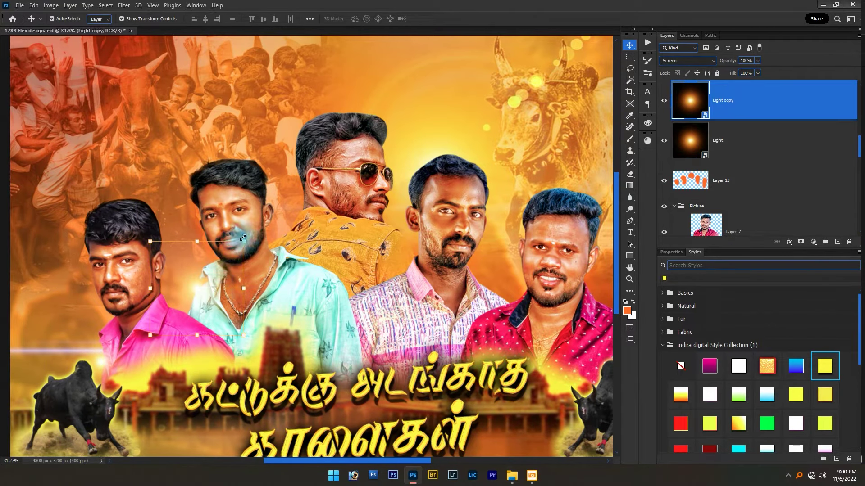
key("ctrl+t")
left_click_drag(243, 241, 241, 246)
key("Return")
left_click_drag(207, 291, 207, 289)
scroll(207, 289, "up", 5)
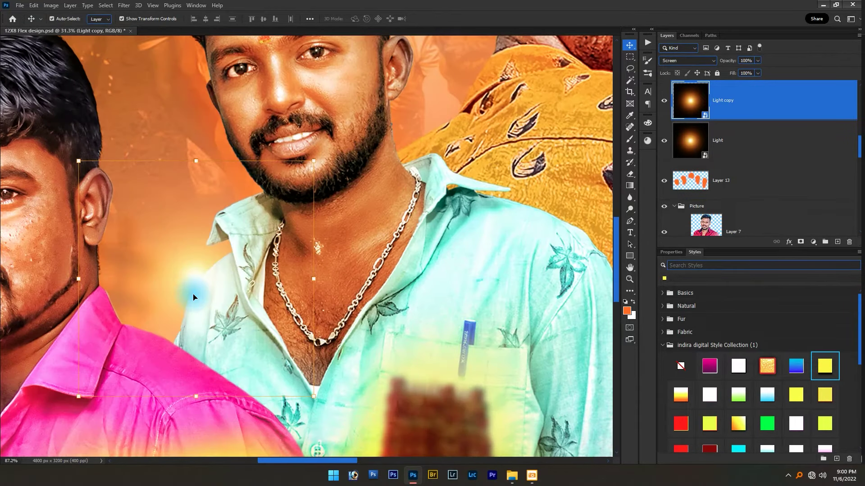
scroll(193, 297, "up", 2)
left_click_drag(199, 281, 300, 184)
scroll(199, 286, "down", 5)
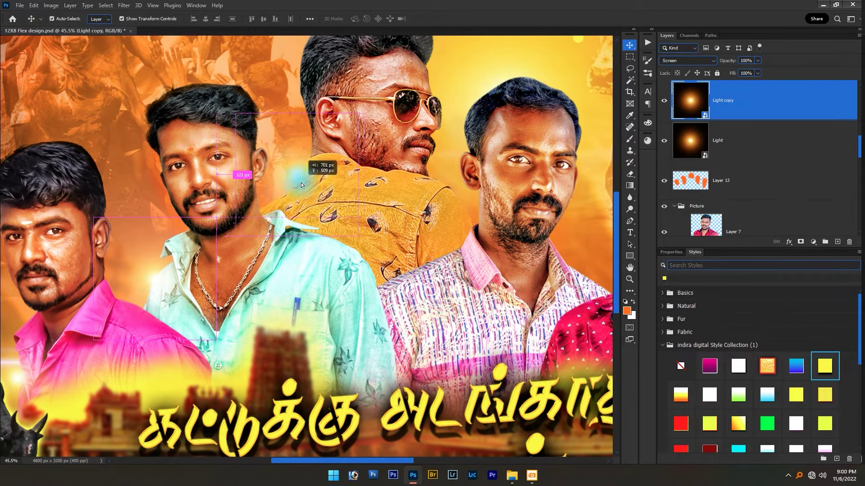
scroll(300, 185, "down", 2)
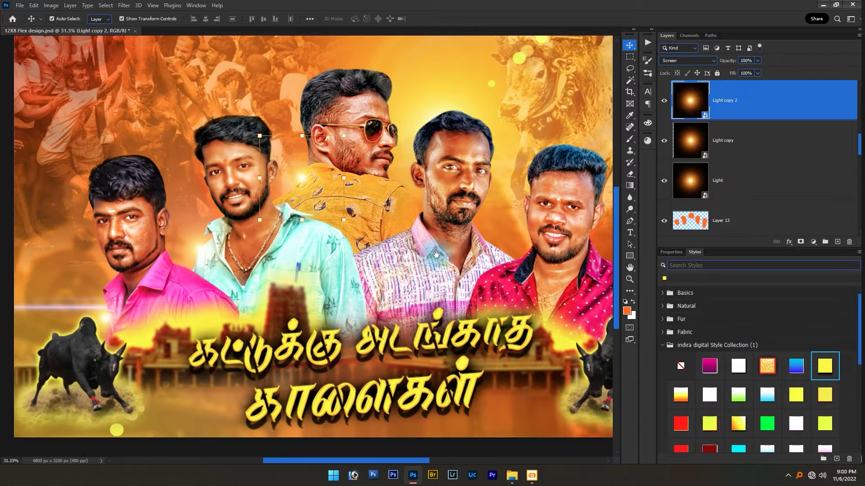
Spread more glow copies across the men, by the fourth man's collar and beside the fifth man.
key("ctrl+j")
left_click_drag(225, 160, 333, 204)
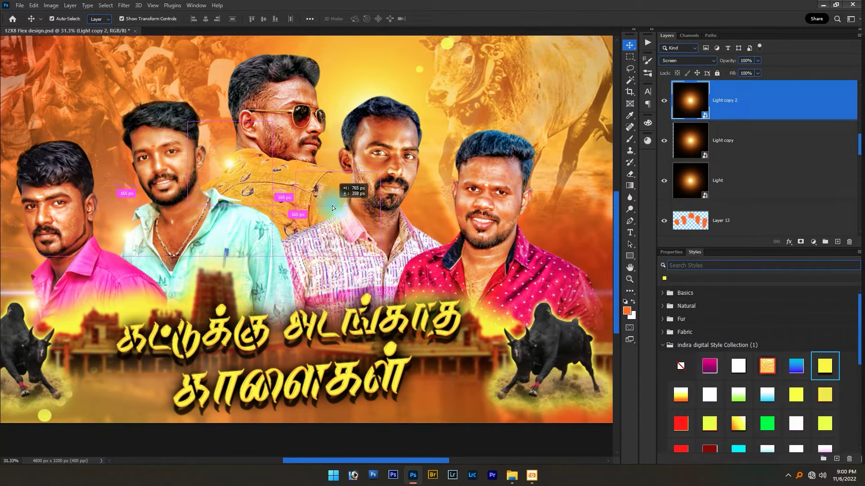
left_click_drag(332, 203, 415, 230)
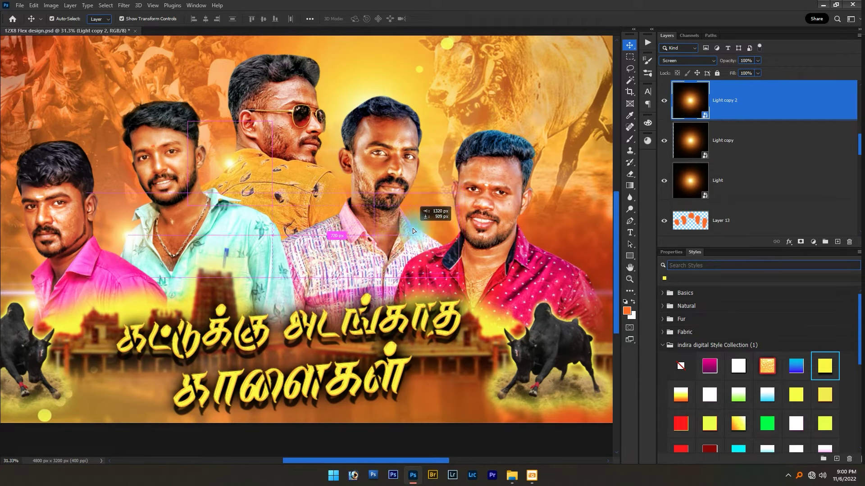
mouse_move(415, 229)
left_mouse_down("alt")
mouse_move(541, 248)
mouse_move(530, 253)
left_mouse_up("alt")
scroll(530, 253, "down", 2, "alt")
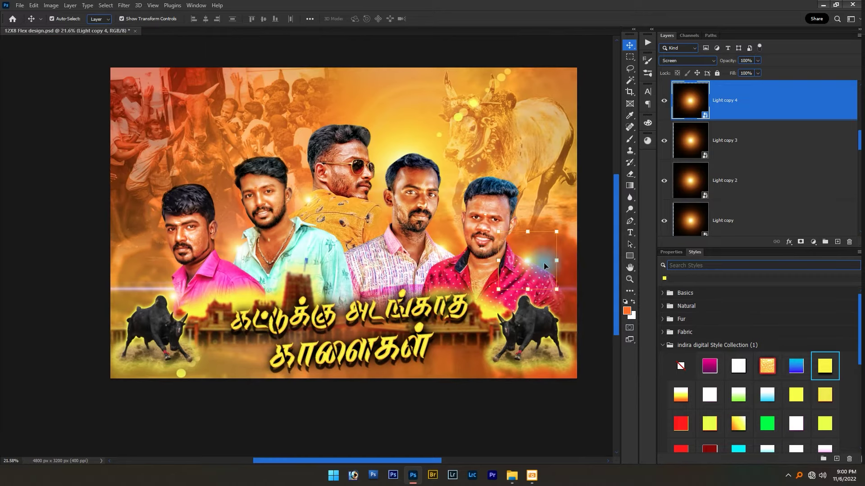
scroll(526, 261, "up", 2, "alt")
left_click_drag(468, 251, 374, 233)
left_click_drag(588, 269, 474, 262)
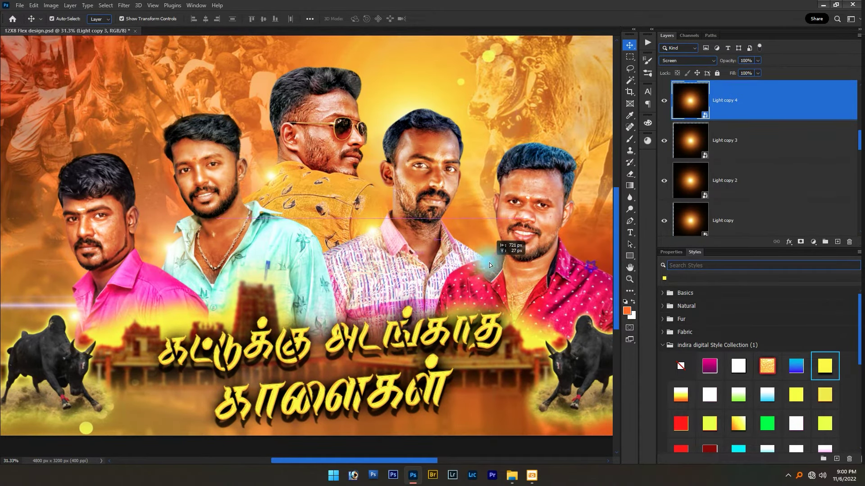
scroll(475, 262, "down", 2, "alt")
left_click(428, 395)
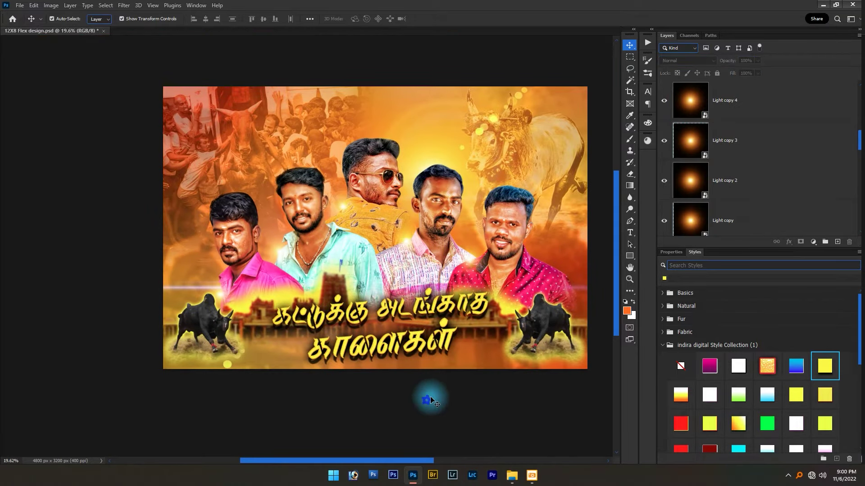
scroll(305, 269, "up", 2, "alt")
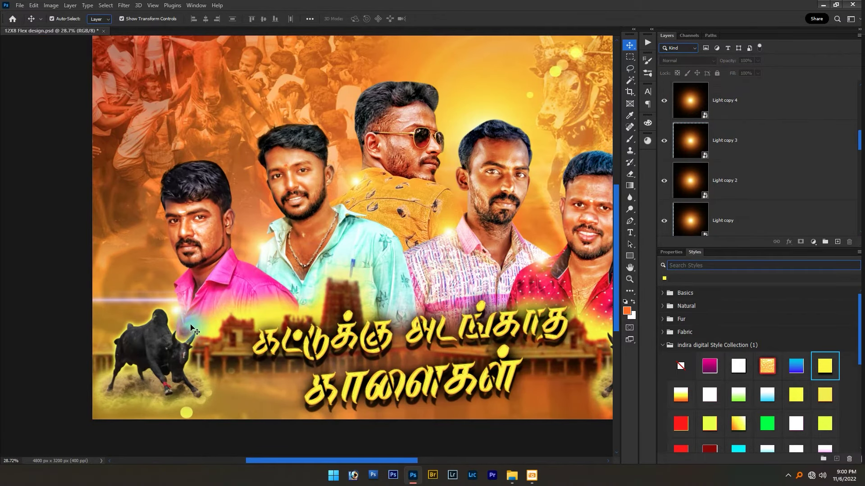
Copy a glow onto the title, bring it above the title text, and enlarge it.
left_click_drag(189, 311, 390, 358)
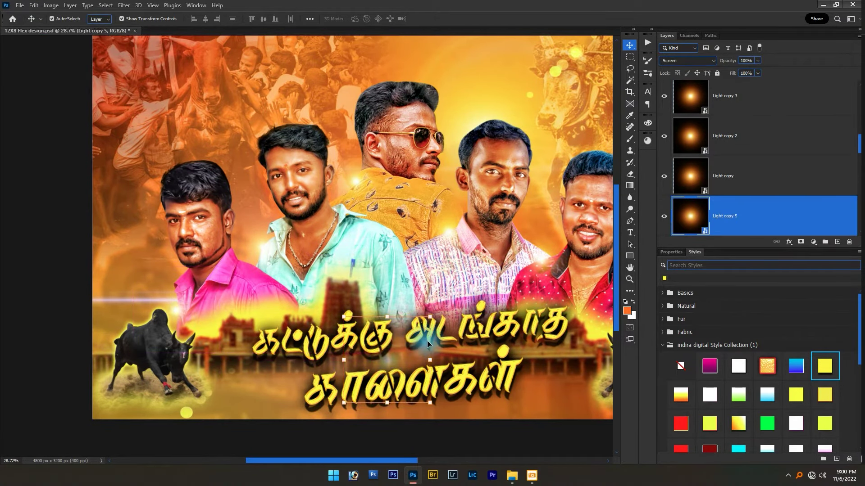
key("ctrl+shift+bracketright")
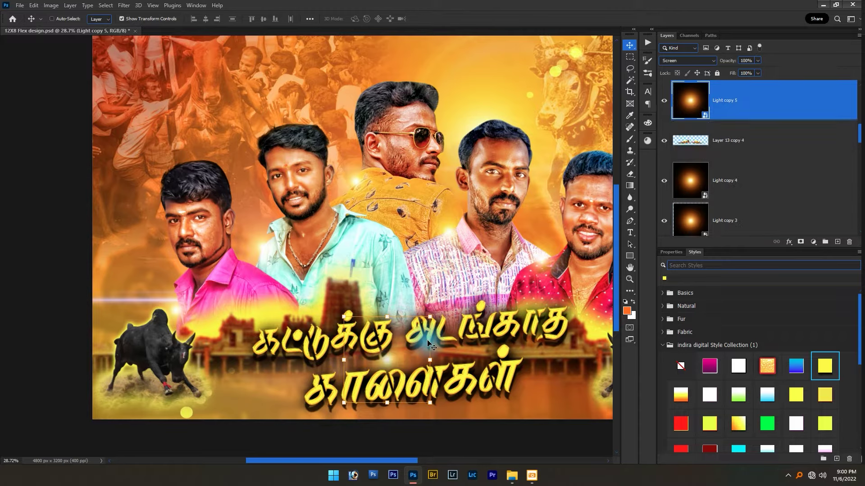
key("ctrl+t")
mouse_move(388, 293)
left_mouse_down()
mouse_move(355, 342)
mouse_move(317, 322)
left_mouse_up()
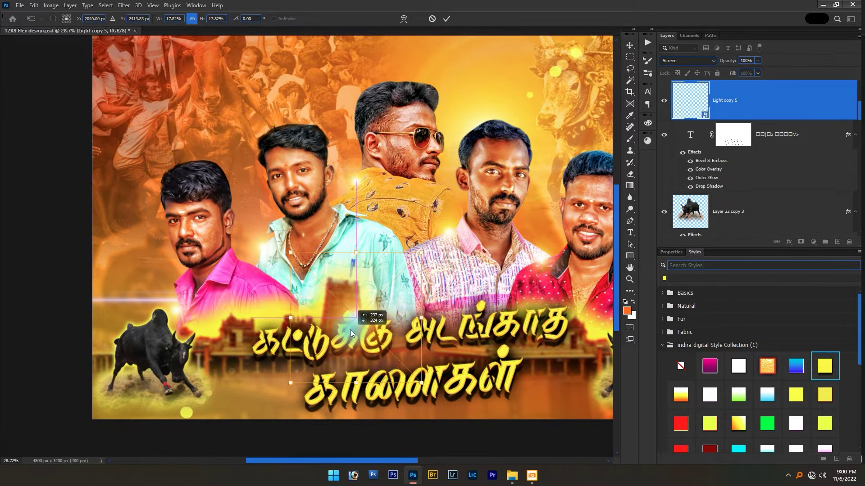
key("Return")
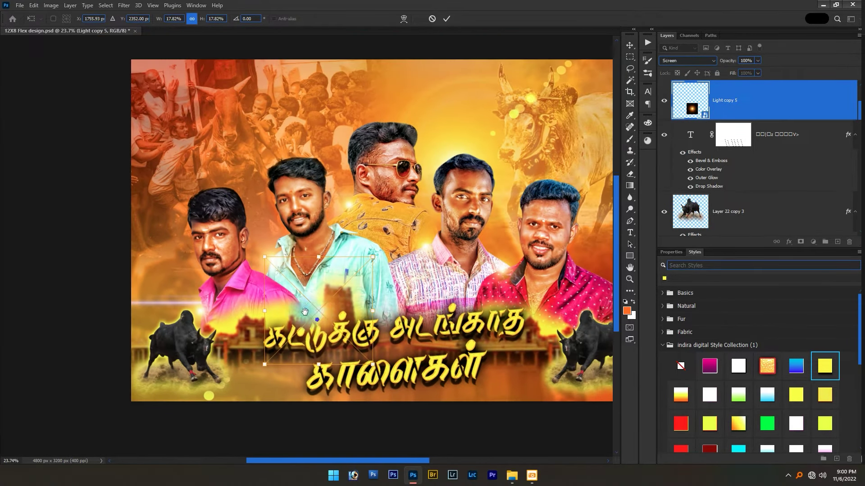
scroll(317, 322, "down", 1)
mouse_move(282, 282)
left_mouse_down()
mouse_move(422, 286)
mouse_move(466, 346)
left_mouse_up()
scroll(466, 346, "down", 1)
left_click(436, 408)
key("Tab")
scroll(436, 408, "up", 1)
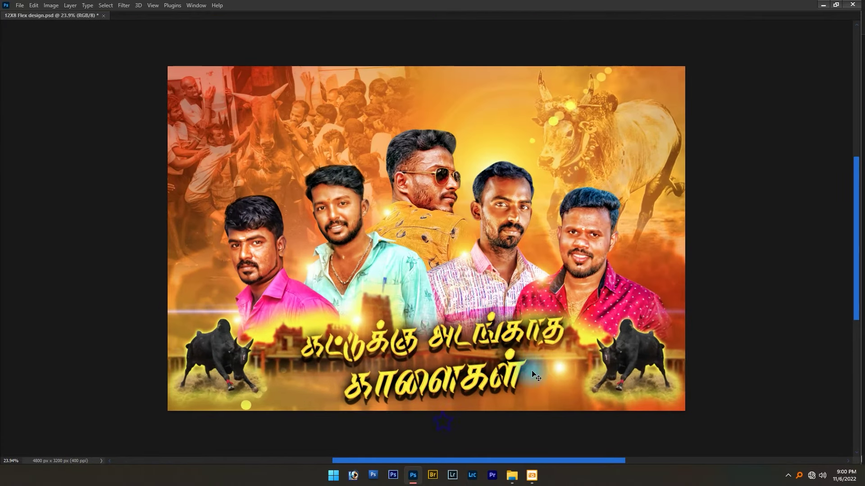
Move a glow copy to the top left and enlarge it over the crowd.
mouse_move(574, 369)
left_mouse_down()
mouse_move(419, 72)
mouse_move(183, 92)
left_mouse_up()
key("ctrl+t")
left_click_drag(236, 144, 293, 189)
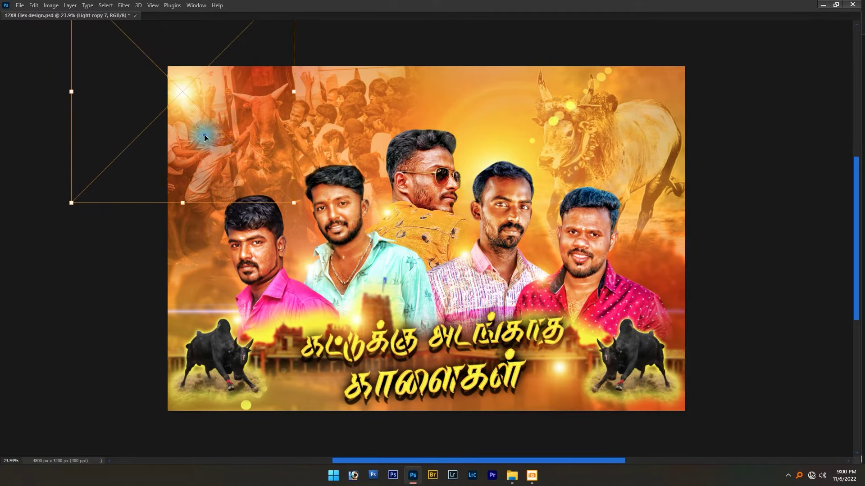
left_click_drag(201, 135, 246, 102)
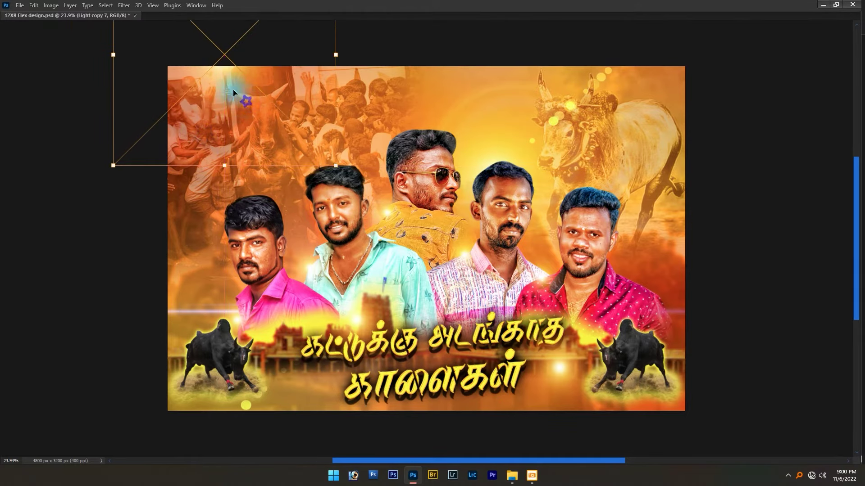
key("Return")
Move another glow over the bull on the right side.
mouse_move(234, 90)
left_mouse_down()
mouse_move(558, 130)
mouse_move(650, 190)
left_mouse_up()
key("ctrl+t")
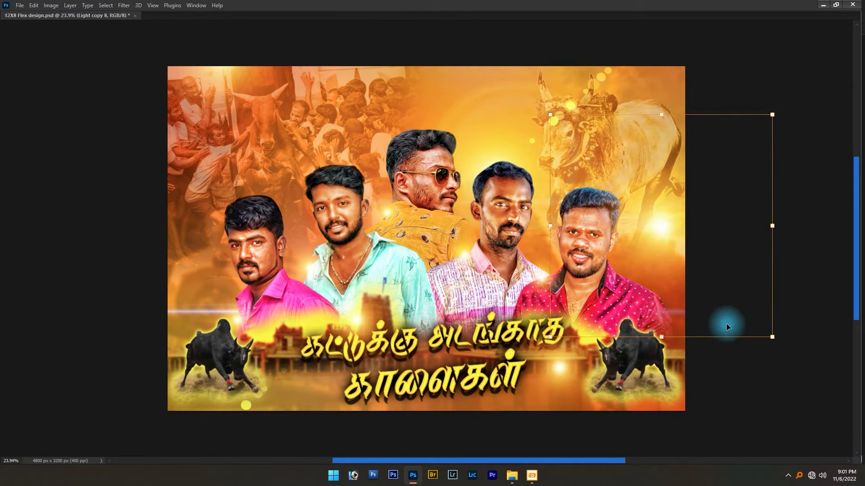
double_click(719, 240)
scroll(723, 276, "down", 1)
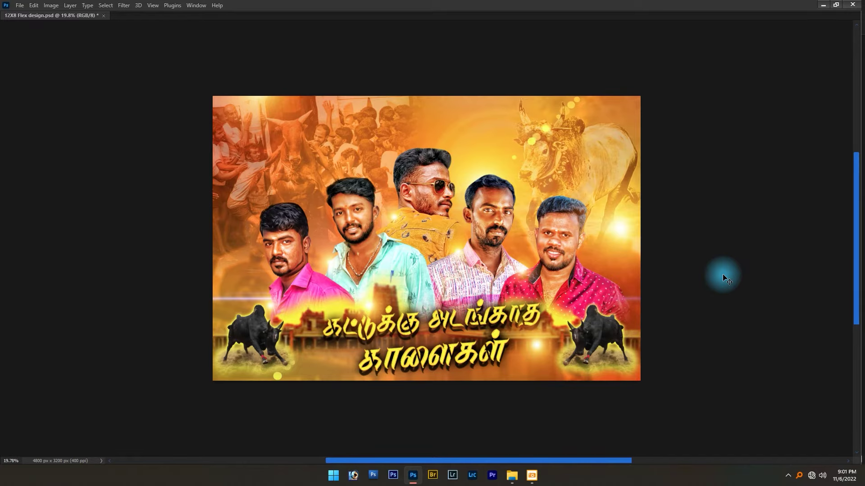
scroll(723, 277, "up", 2)
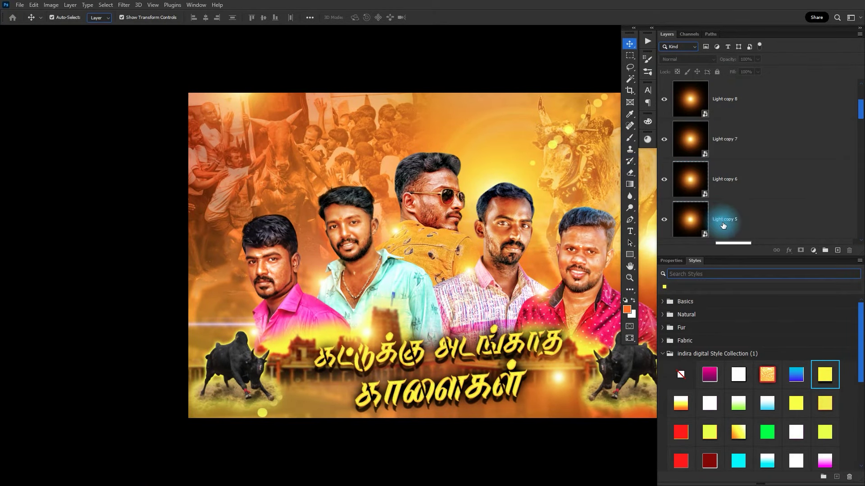
Preview the fitted poster in full-screen mode, then return to the normal workspace.
scroll(722, 223, "down", 2)
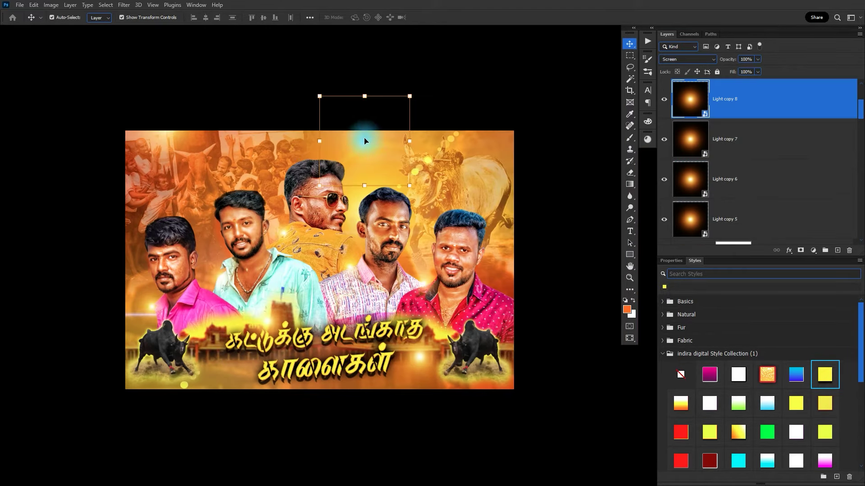
key("f")
key("f")
key("ctrl+0")
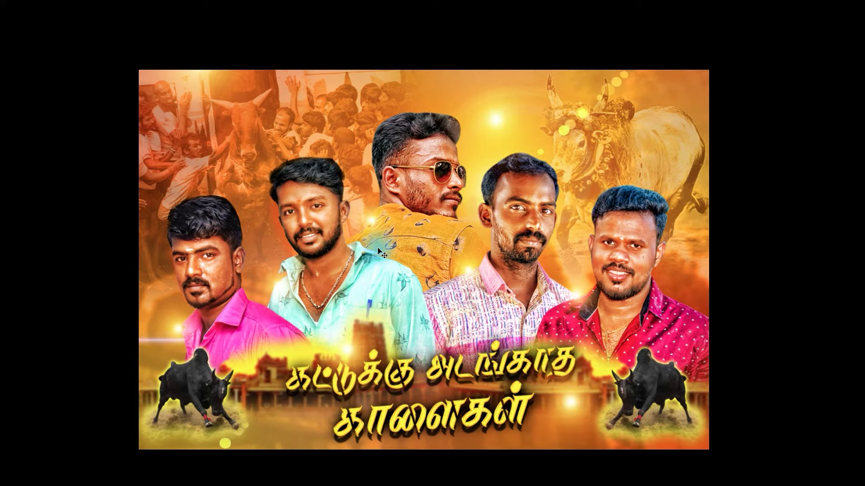
key("f")
scroll(738, 211, "up", 3)
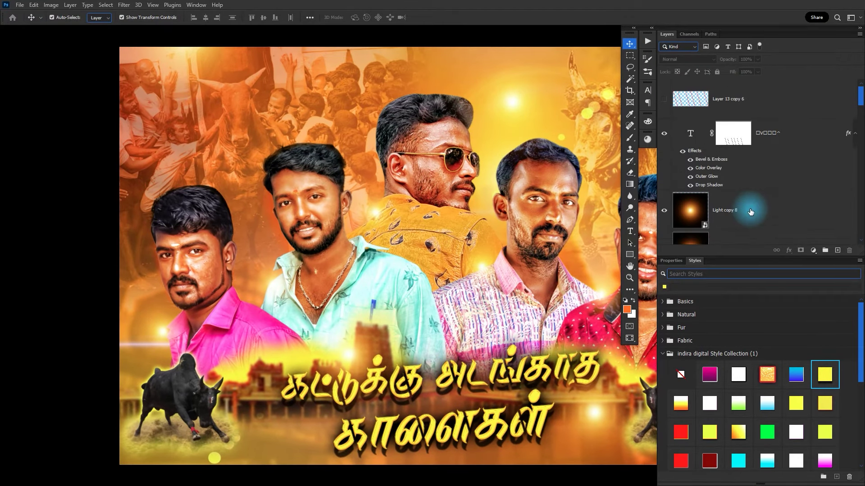
Delete the unused striped Layer 13 copy 6.
left_click(762, 104)
left_click(663, 98)
key("Delete")
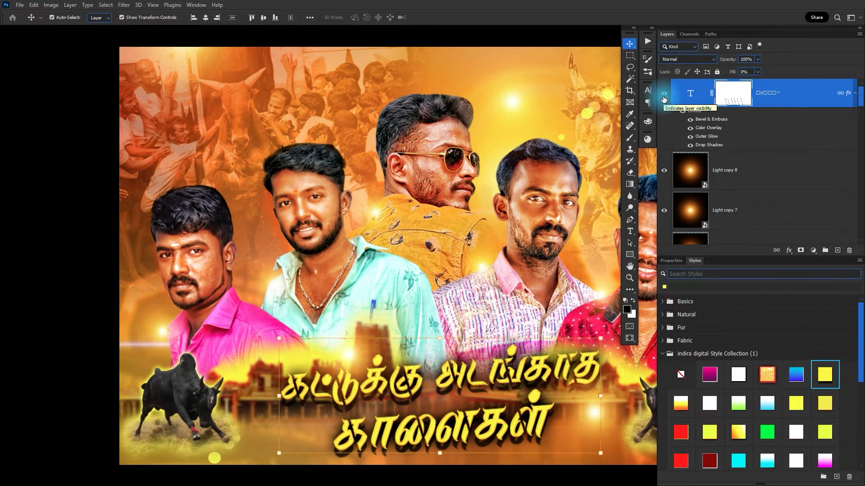
On a new layer, stroke the whole canvas with a 100 px white Inside border.
key("ctrl+a")
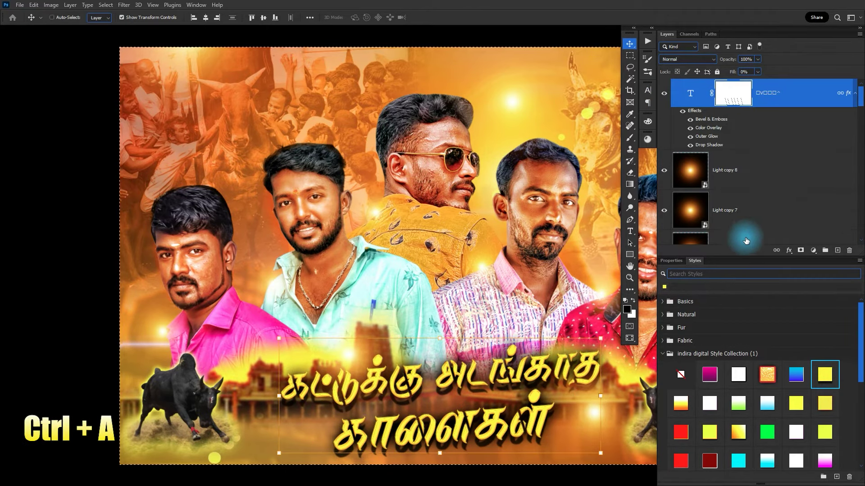
left_click(837, 251)
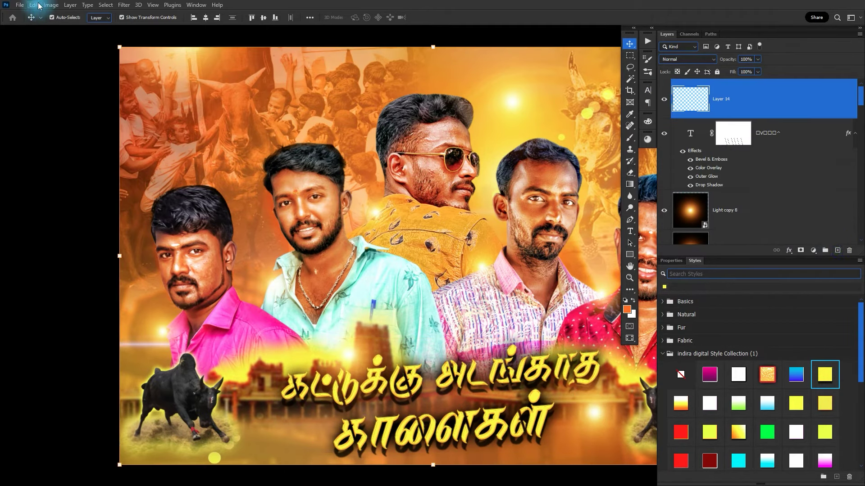
left_click(34, 4)
left_click(67, 154)
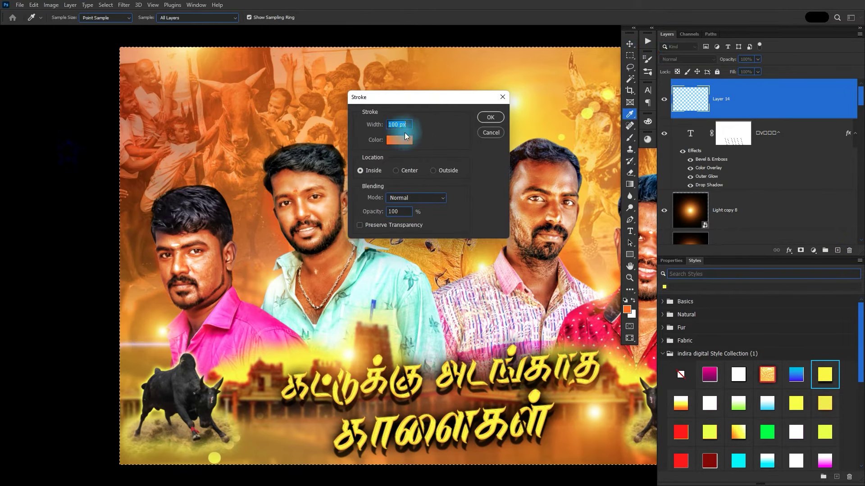
left_click(395, 140)
left_click(329, 124)
key("Return")
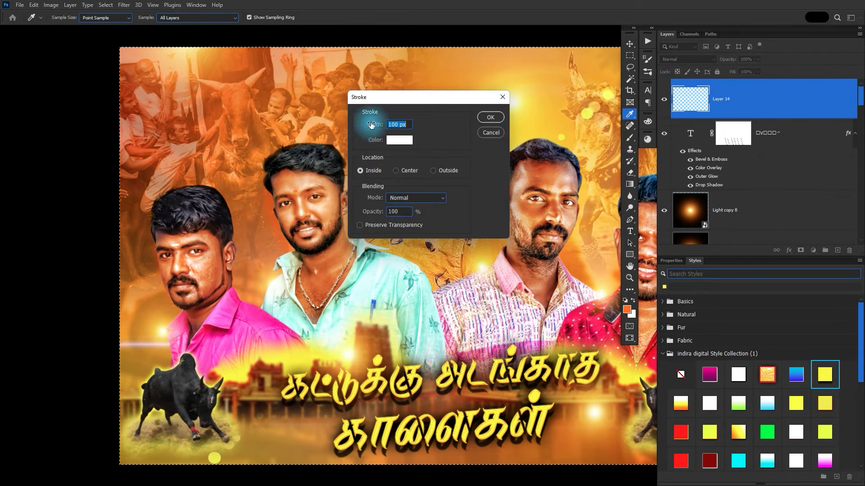
left_click(487, 120)
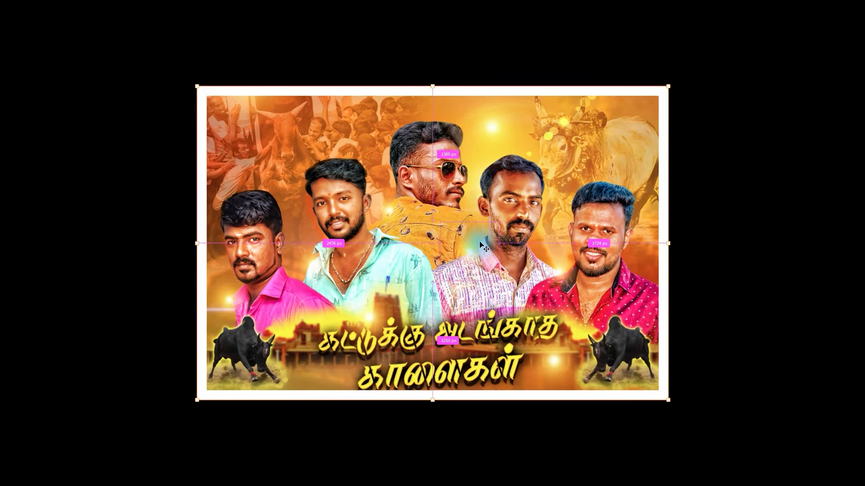
left_click(418, 383)
Nudge the Tamil title text slightly upward and exit the full-screen preview.
key("Up")
key("Up")
key("Up")
key("Up")
key("Up")
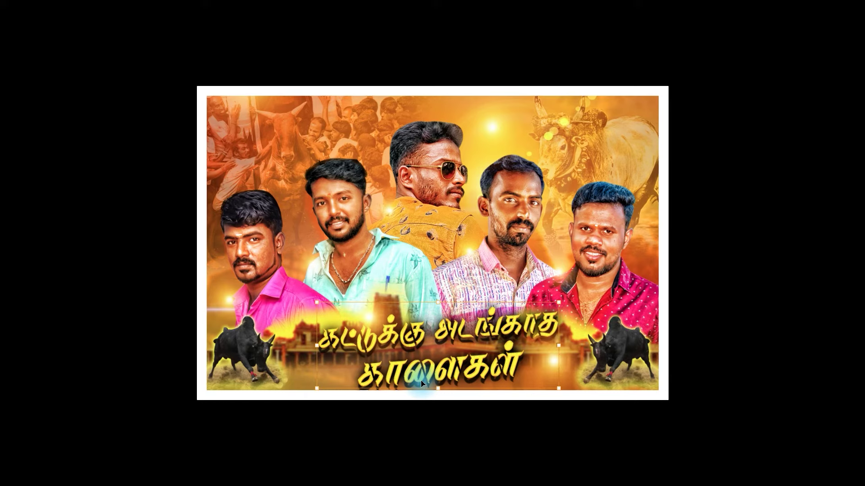
key("f")
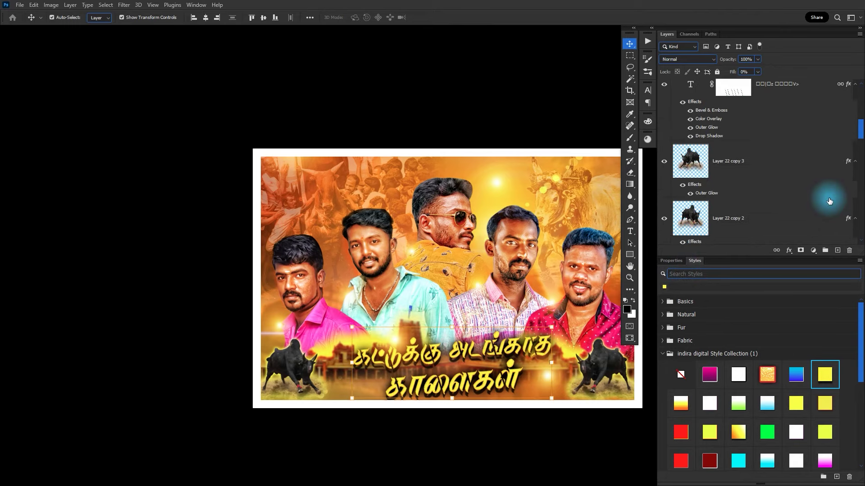
scroll(830, 201, "down", 5)
scroll(814, 131, "down", 5)
Check the istockphoto background, Layer 1 and Layer 2 light flare layers.
left_click(743, 191)
scroll(758, 187, "up", 1)
left_click(724, 191)
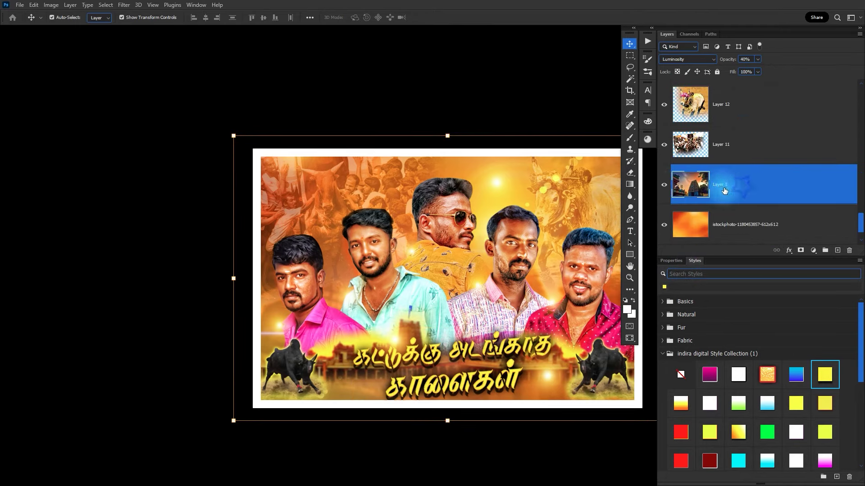
scroll(725, 191, "up", 1)
scroll(736, 189, "up", 1)
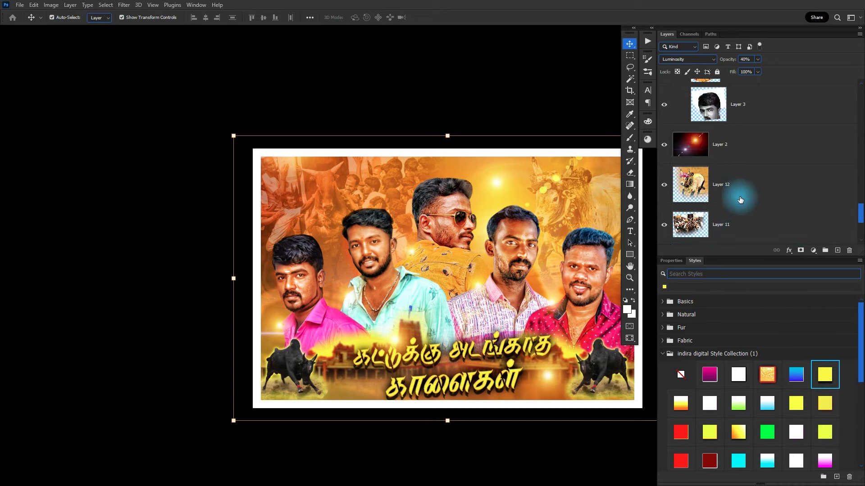
left_click(730, 151)
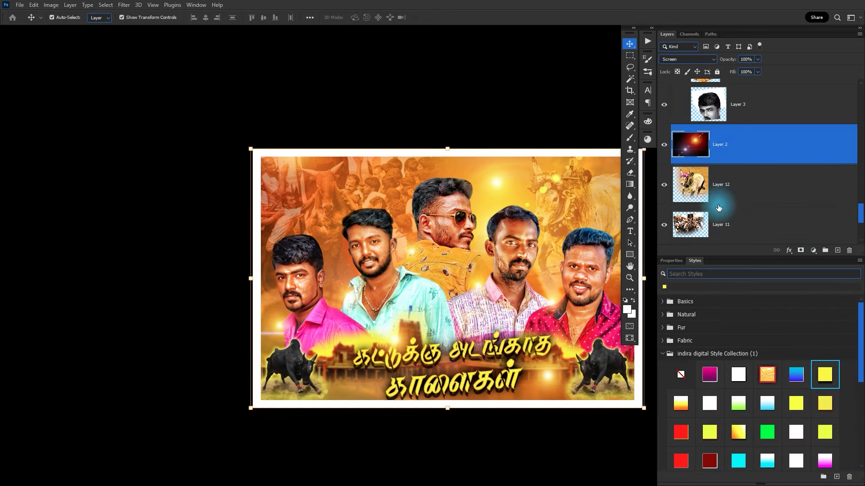
Preview the finished white-bordered poster in full-screen mode.
key("f")
key("f")
scroll(515, 280, "up", 1)
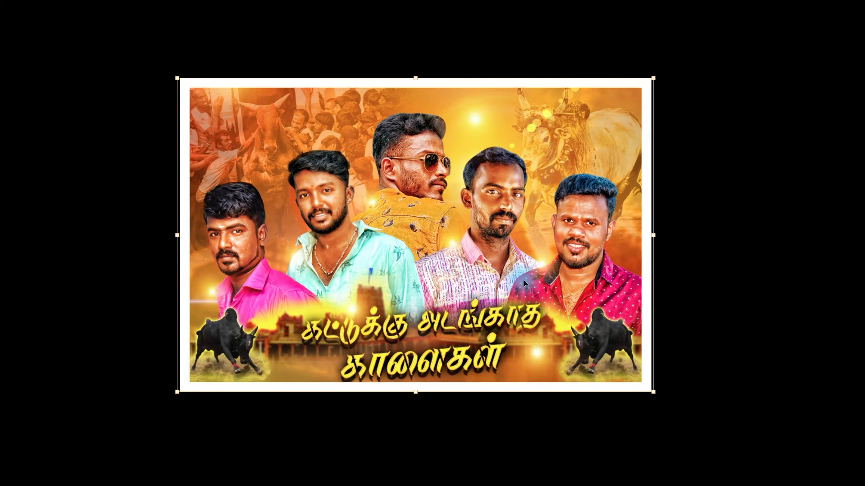
scroll(573, 274, "up", 1)
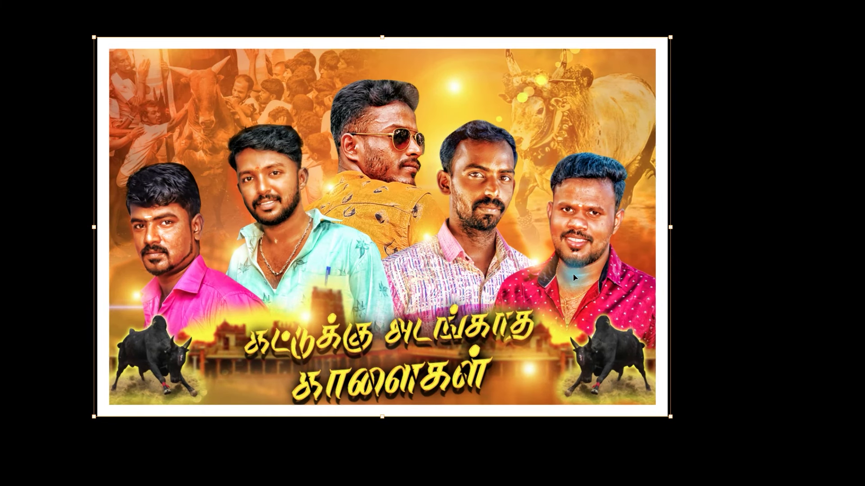
scroll(149, 203, "up", 1)
scroll(149, 204, "up", 1)
Select the orange overlay Layer 13 and erase spots around the teal-shirted man's face.
key("f")
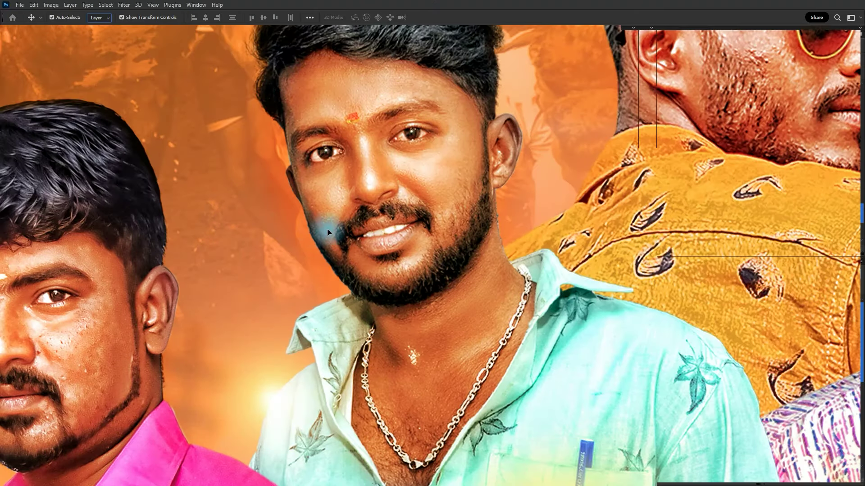
scroll(327, 229, "up", 1)
right_click(329, 195)
left_click(352, 201)
key("e")
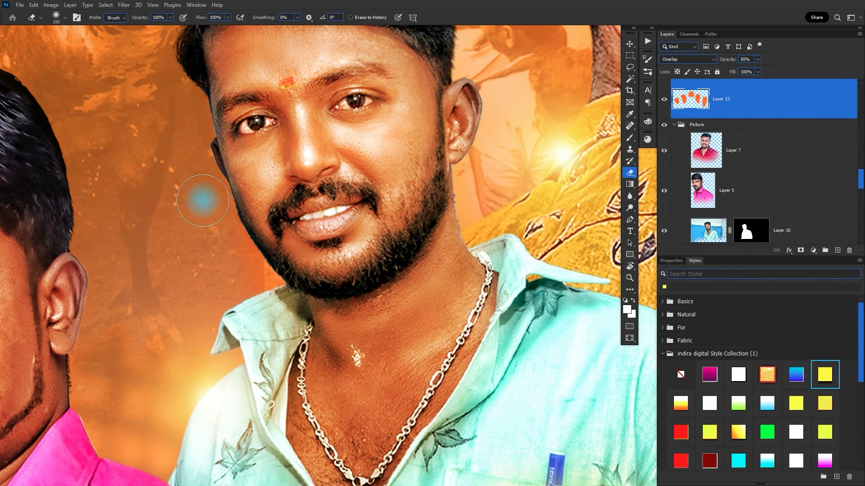
scroll(198, 295, "down", 2)
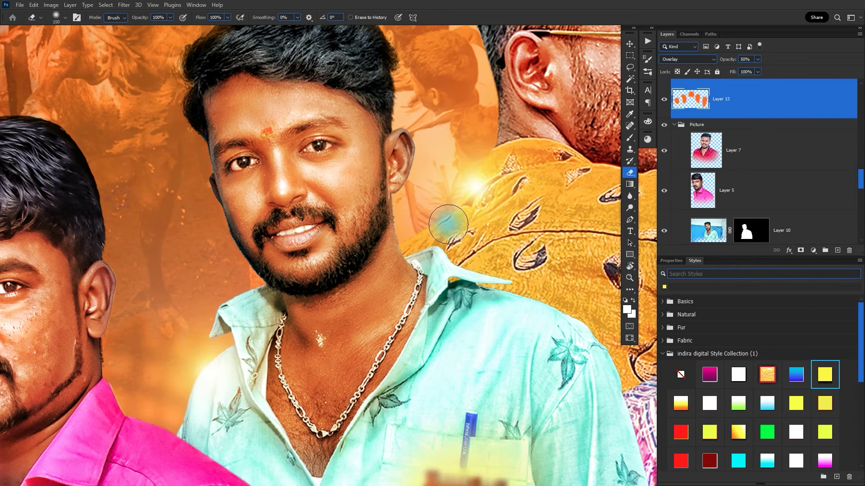
scroll(216, 212, "down", 1)
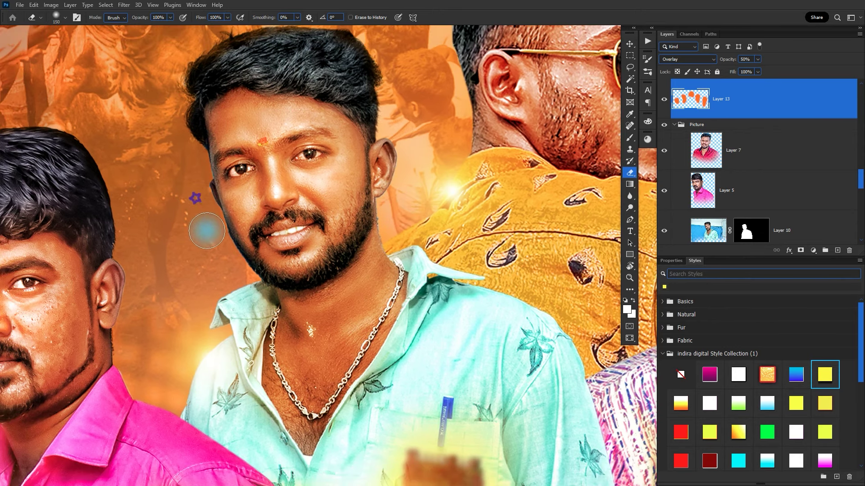
scroll(157, 284, "down", 2)
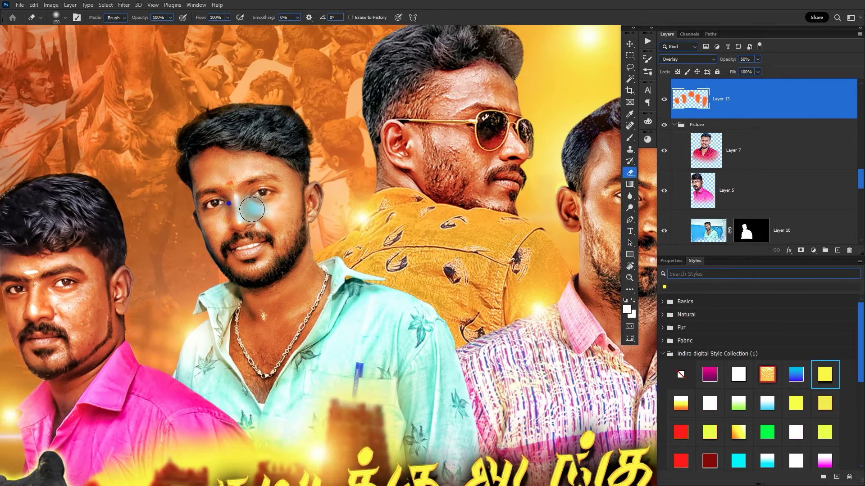